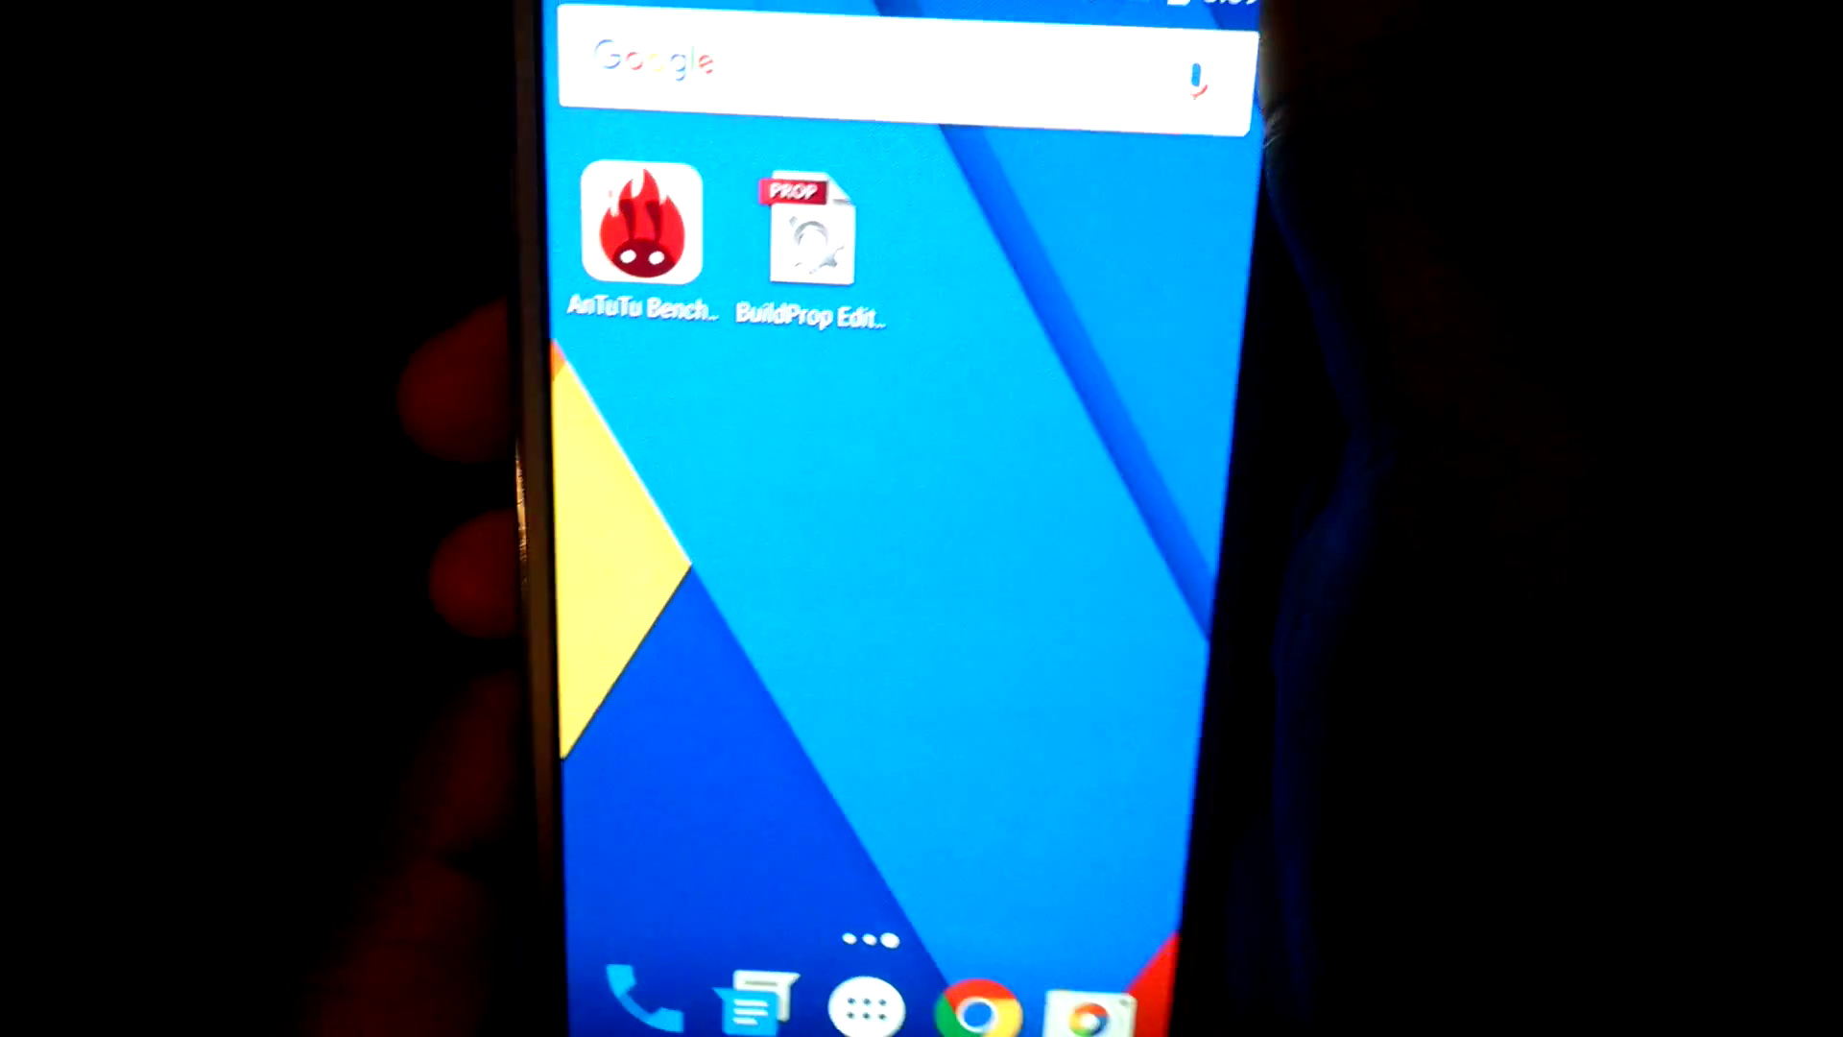
Flip between home pages, exit BuildProp Editor to the home screen, and open the app drawer
{"action": "left_click_drag", "start_coordinate": [648, 576], "coordinate": [1081, 576]}
{"action": "left_click_drag", "start_coordinate": [936, 649], "coordinate": [576, 648]}
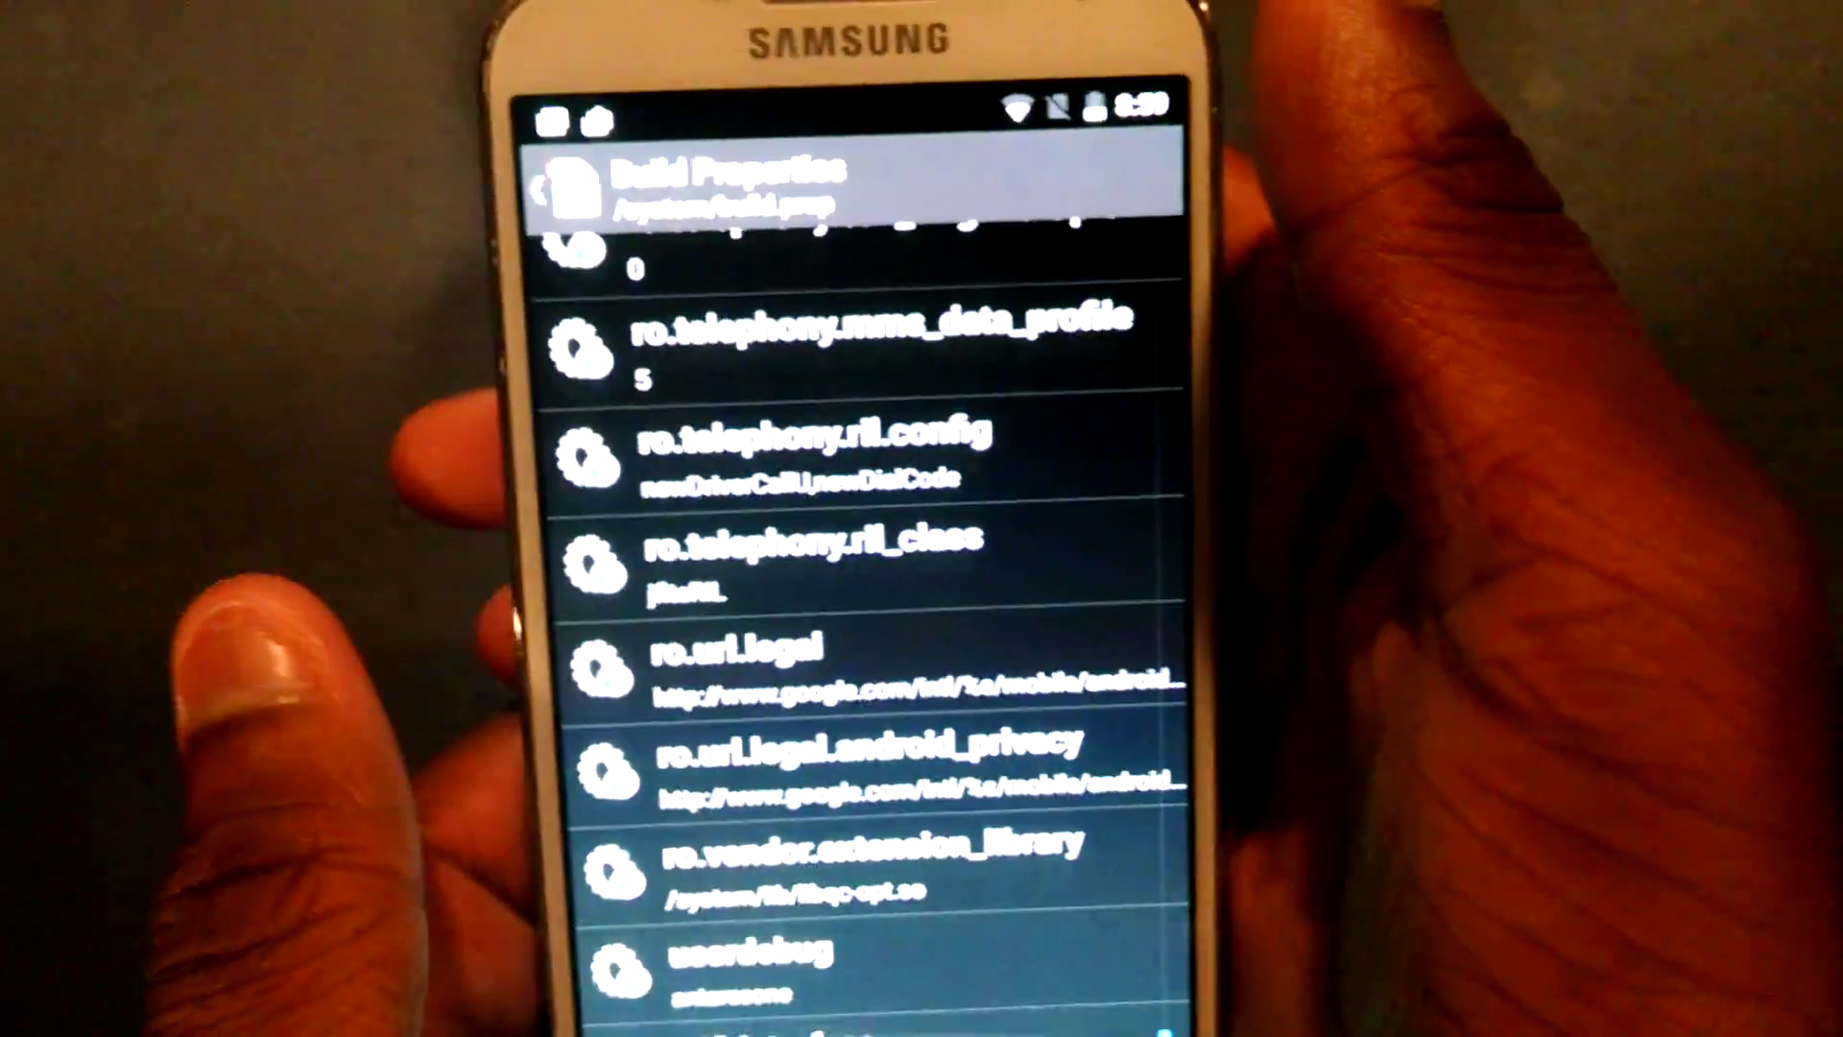
{"action": "key", "text": "Home"}
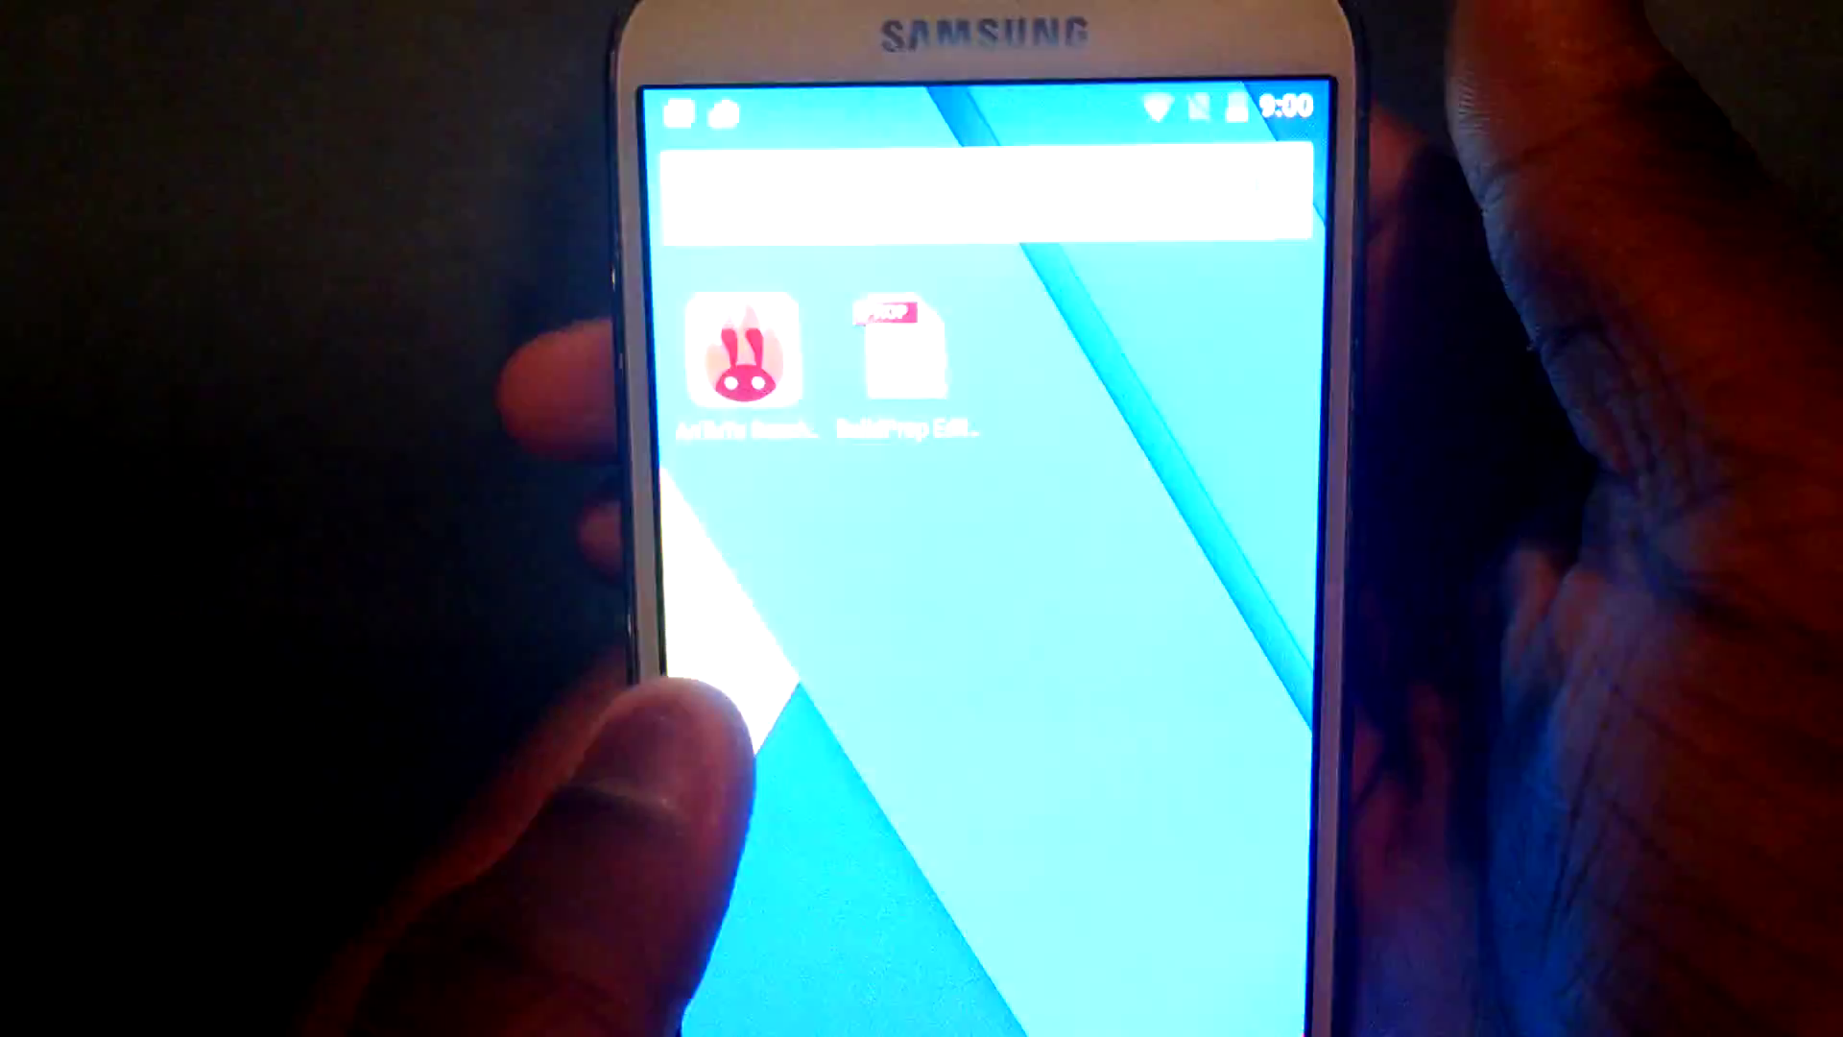
{"action": "left_click", "coordinate": [1152, 1007]}
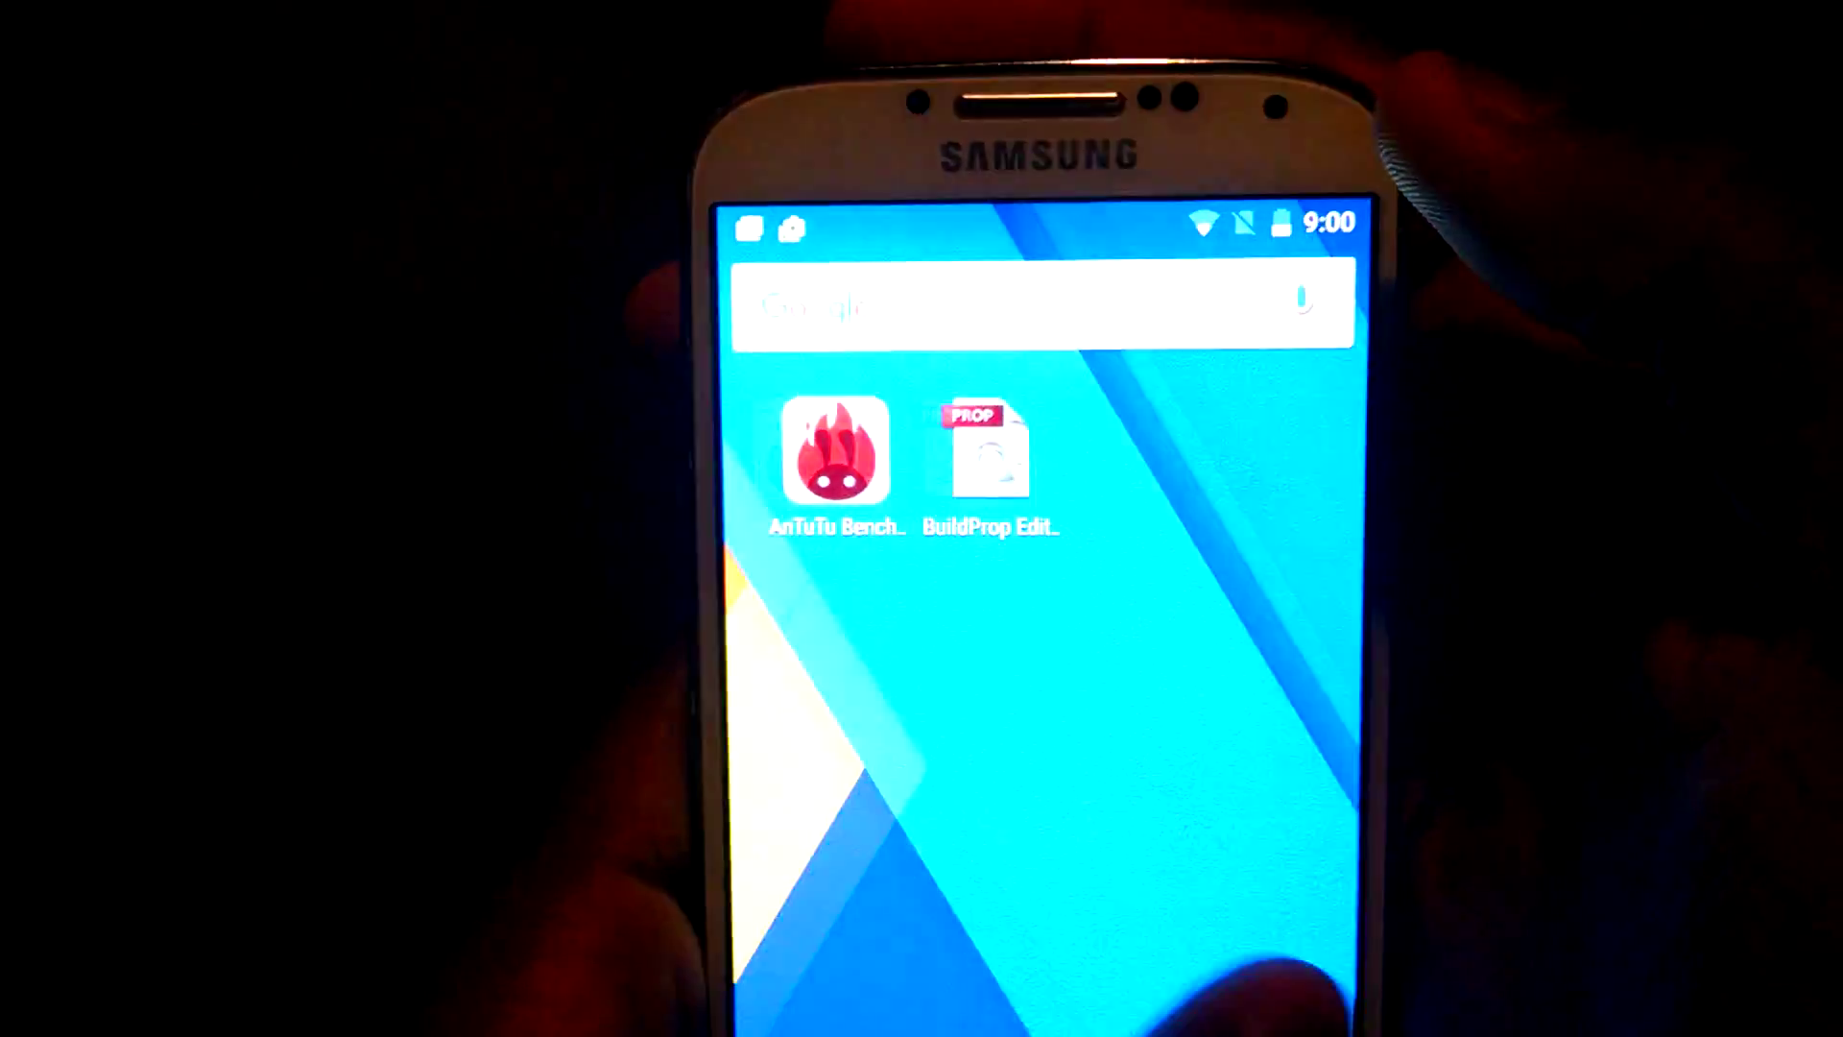
Launch Play Store and search for 'build prop editor'
{"action": "left_click_drag", "start_coordinate": [1224, 649], "coordinate": [863, 648]}
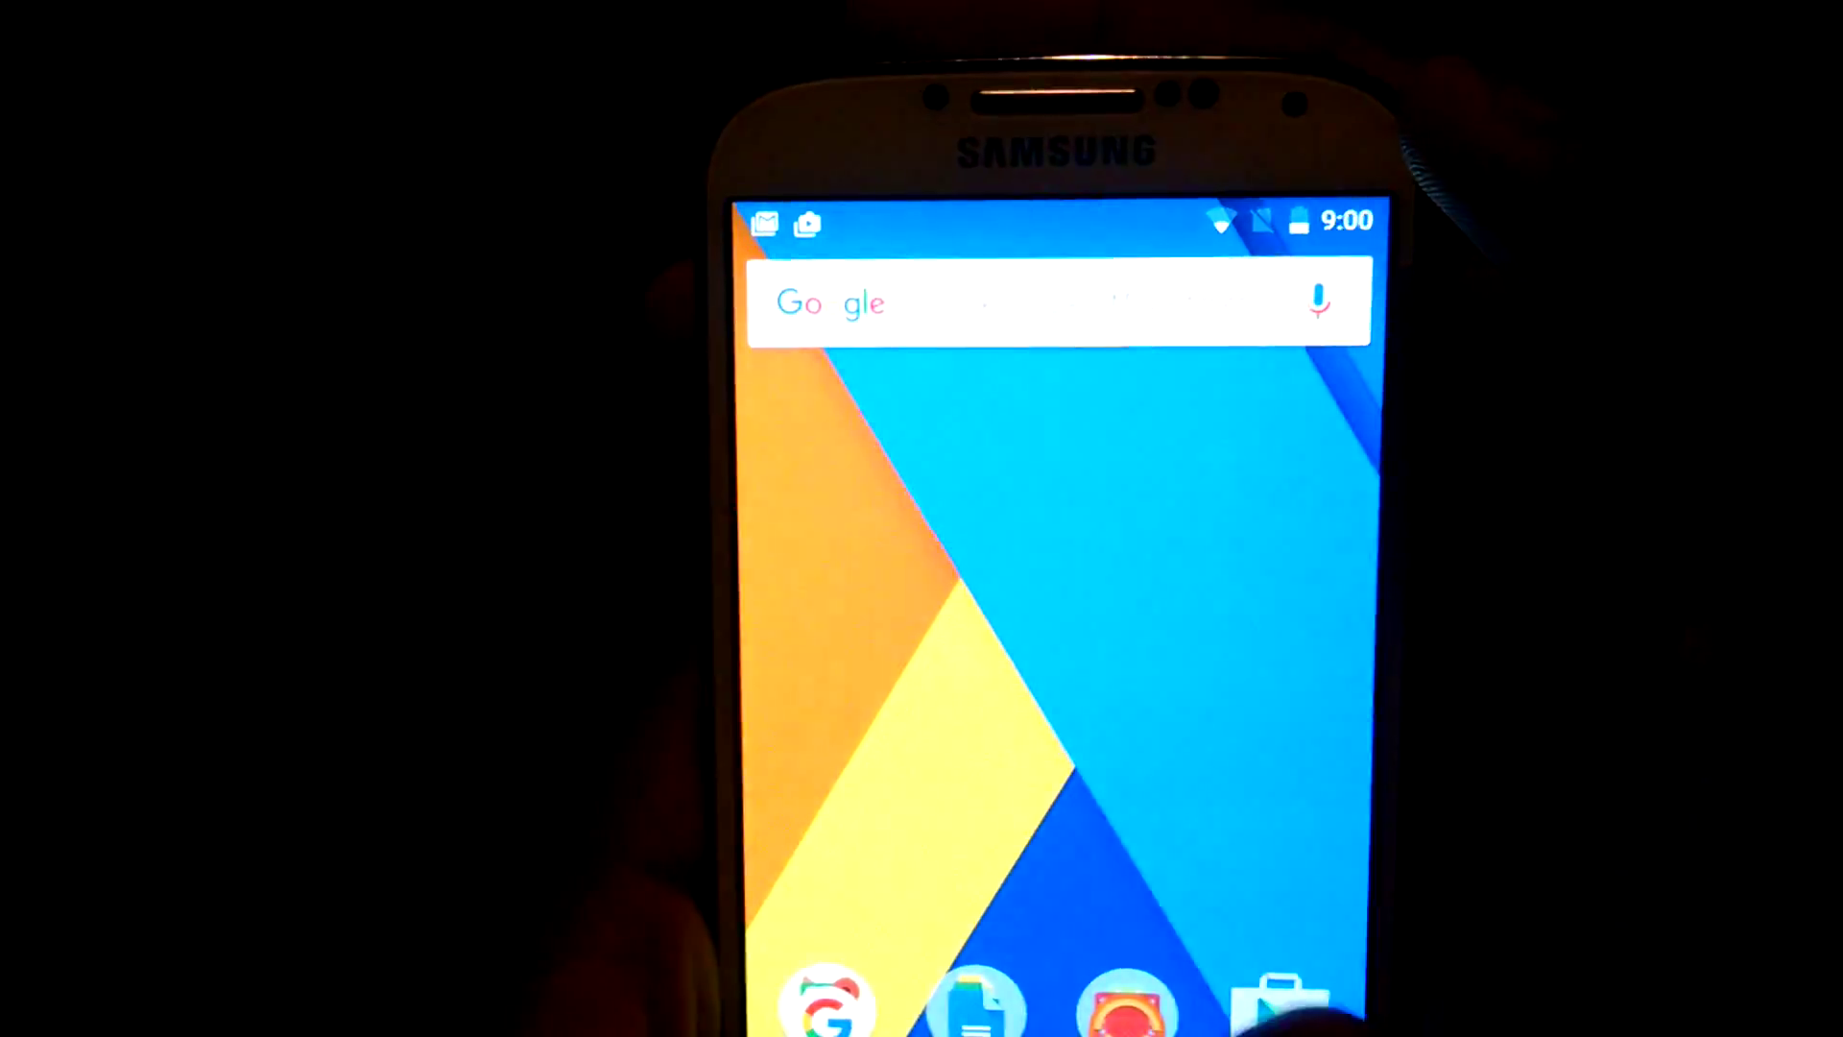
{"action": "left_click", "coordinate": [1278, 1001]}
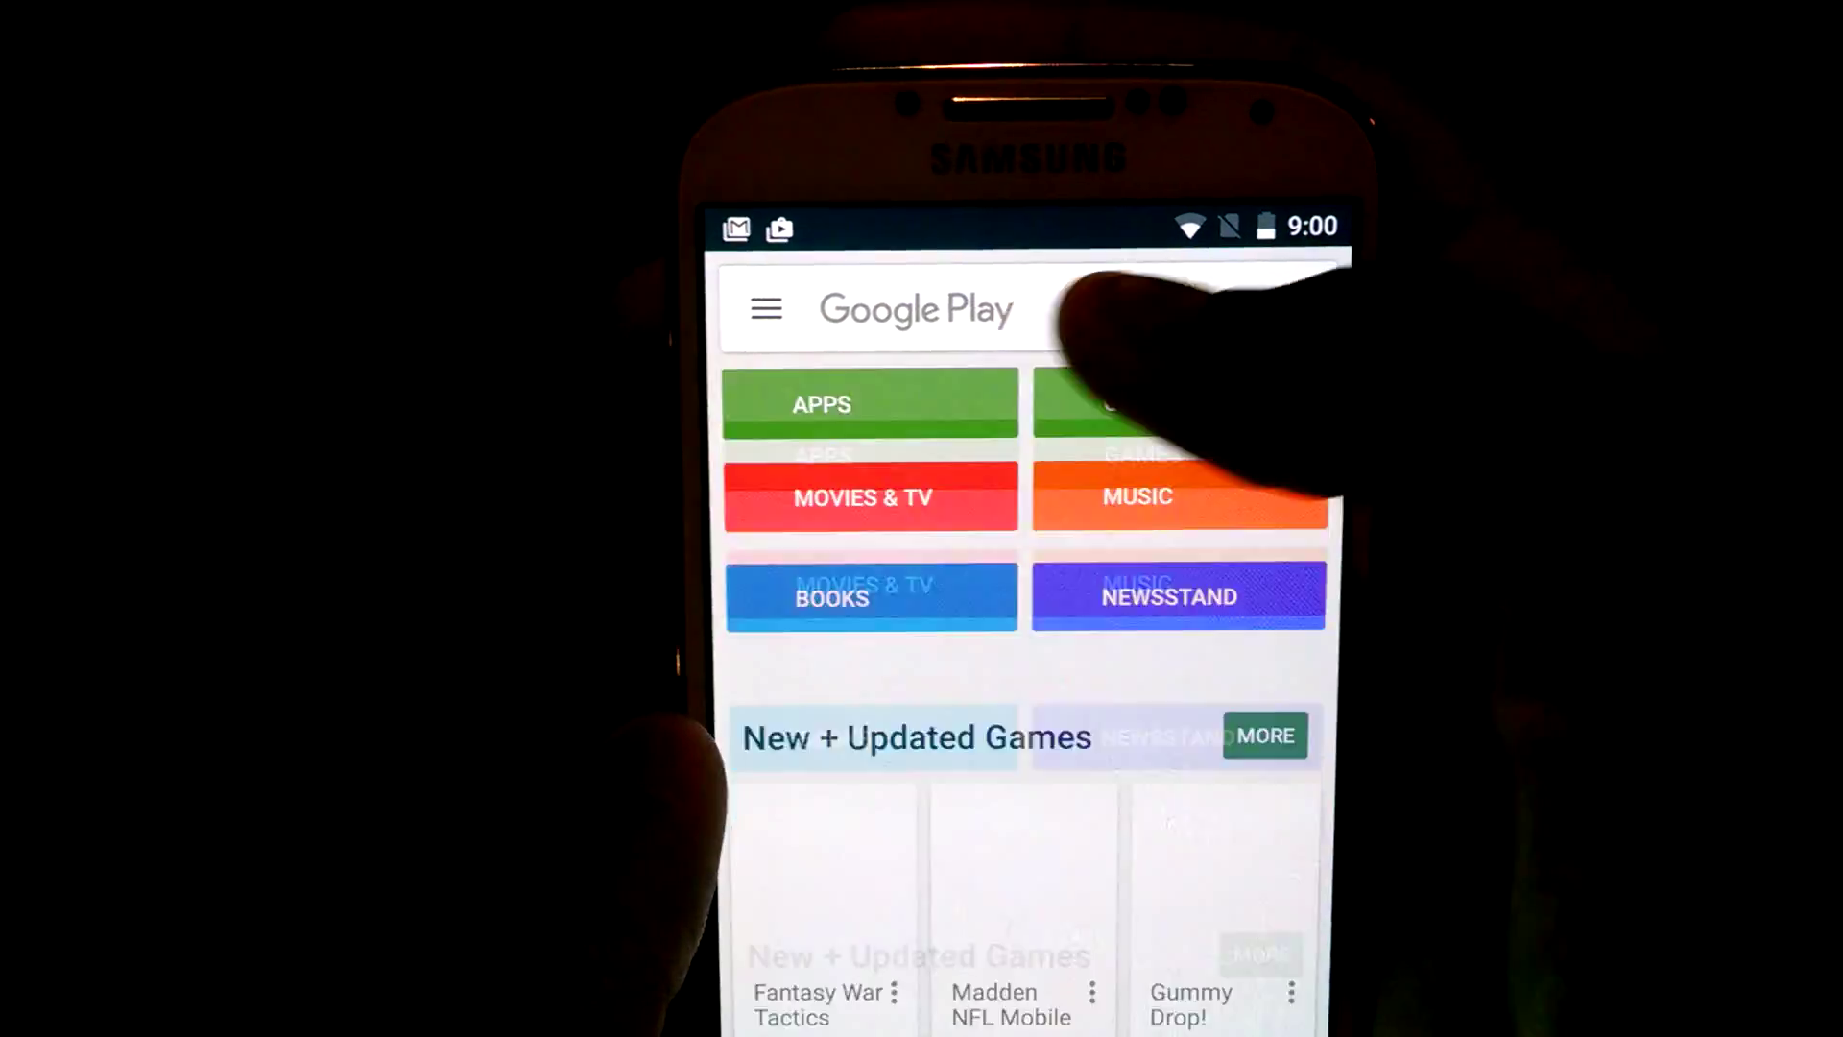
{"action": "left_click", "coordinate": [1095, 310]}
{"action": "key", "text": "Return"}
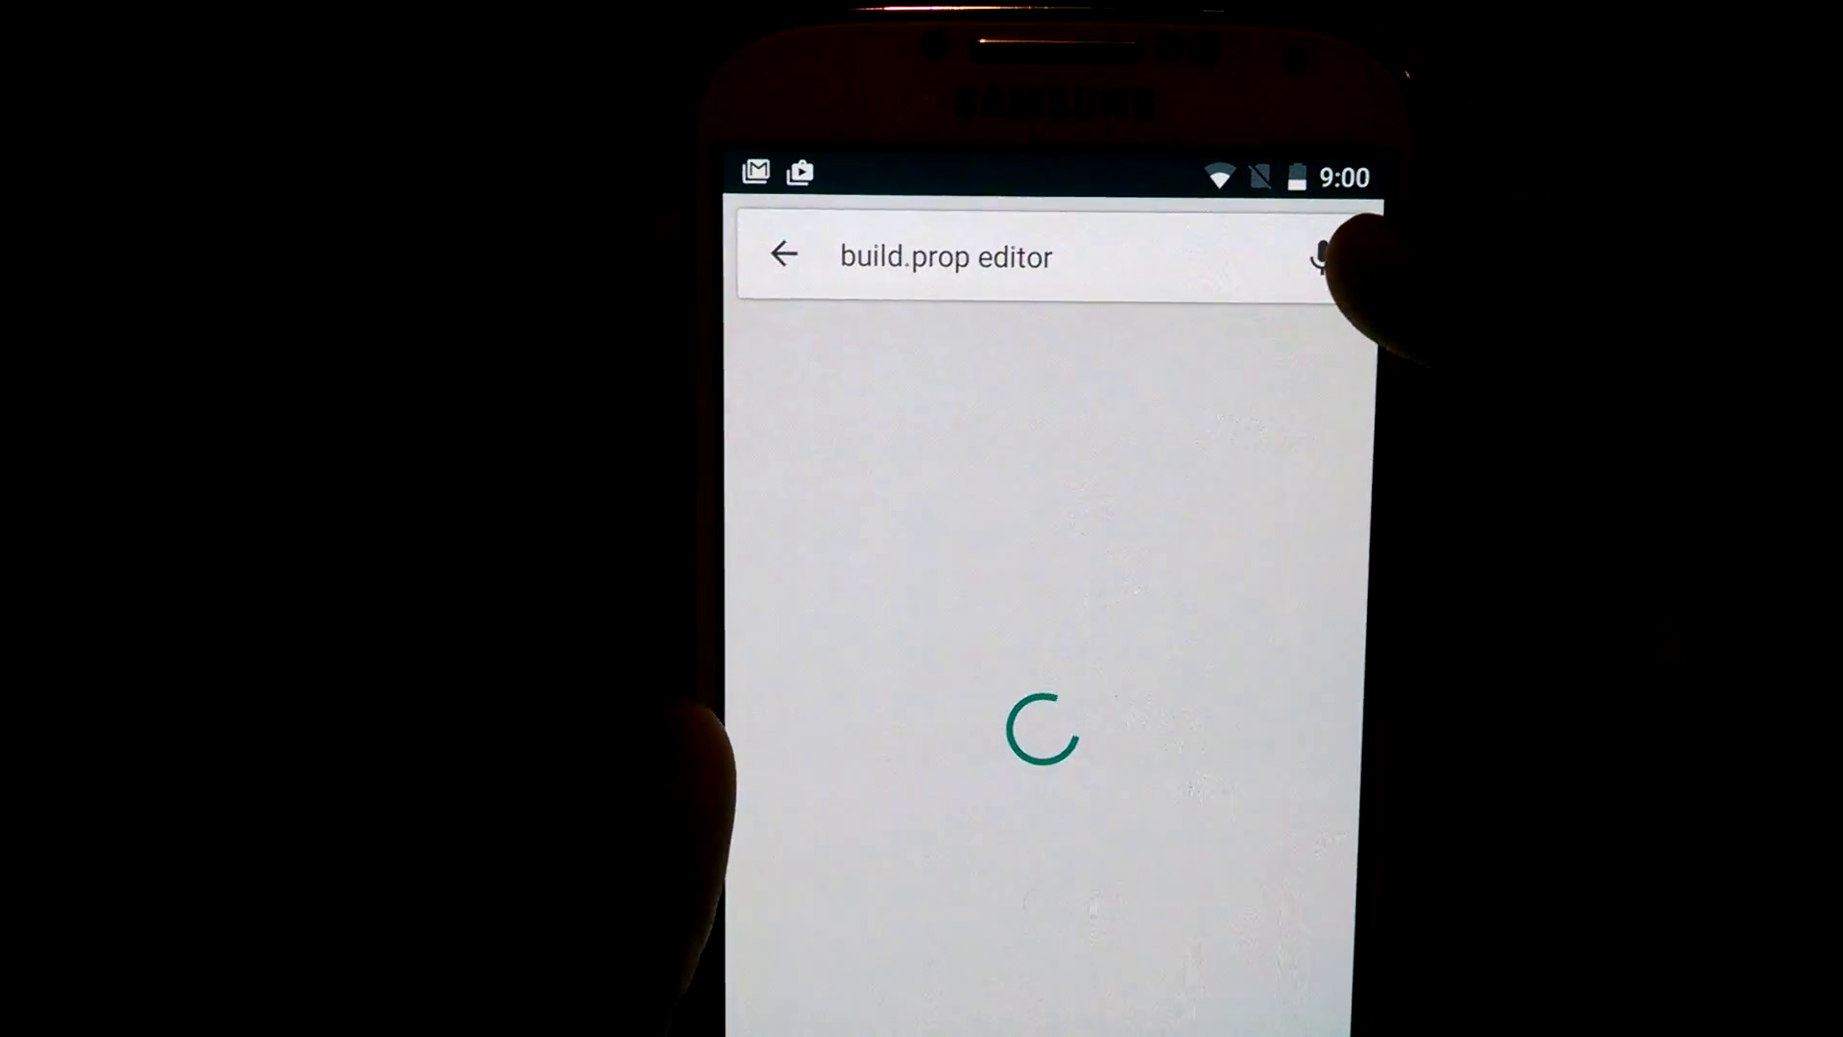
Check the Build Prop Editor app page, list all matching apps, then go home
{"action": "left_click", "coordinate": [1095, 448]}
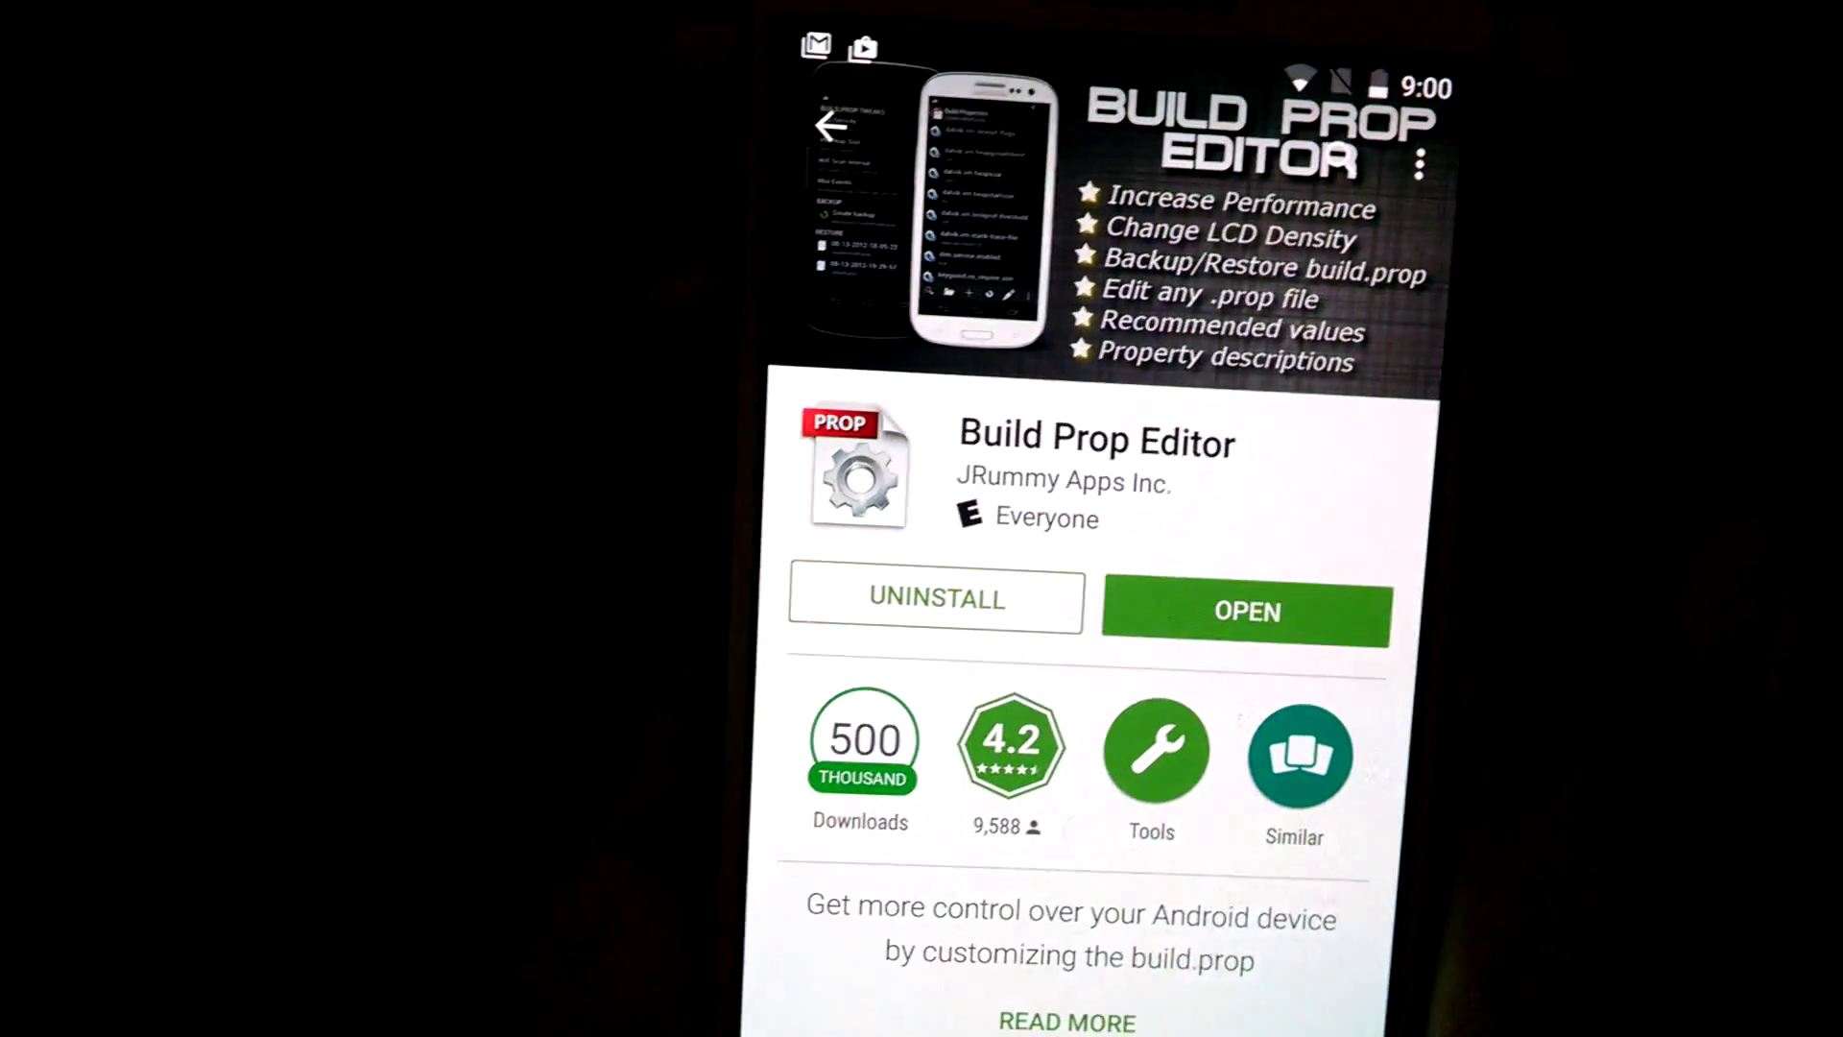
{"action": "key", "text": "Escape"}
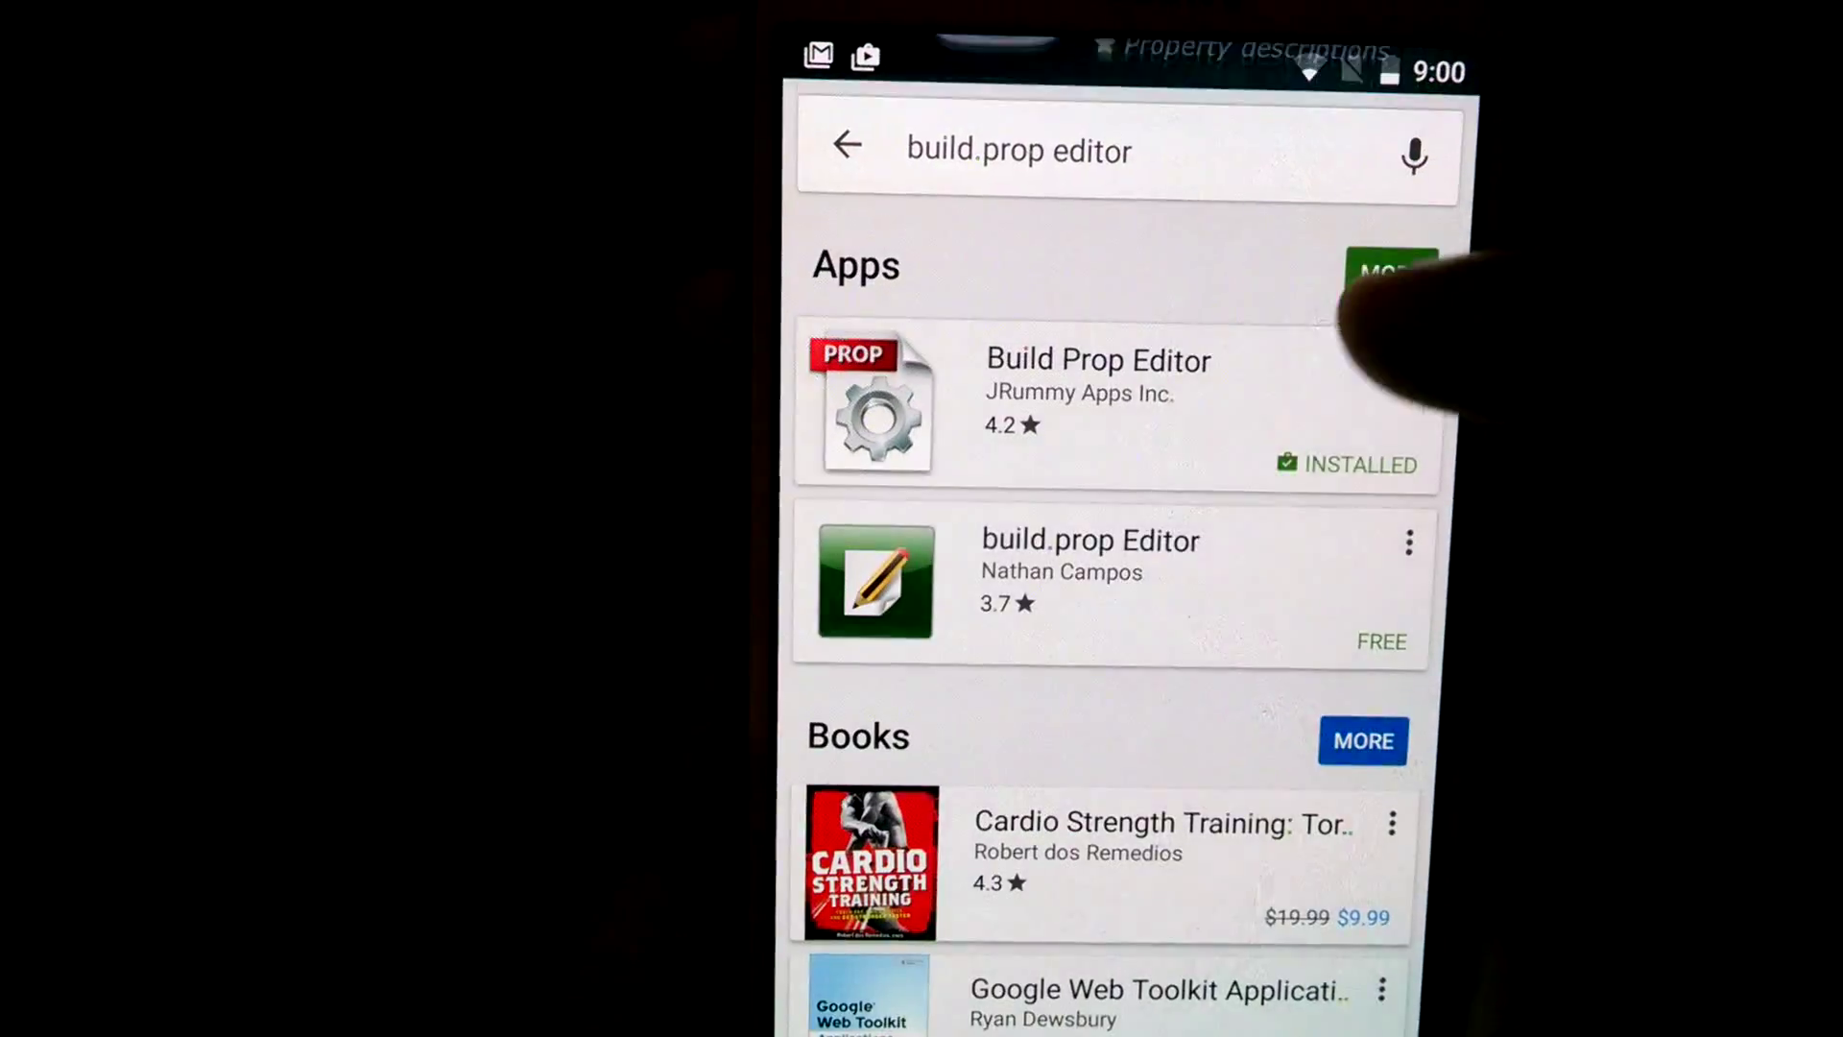
{"action": "left_click", "coordinate": [1393, 285]}
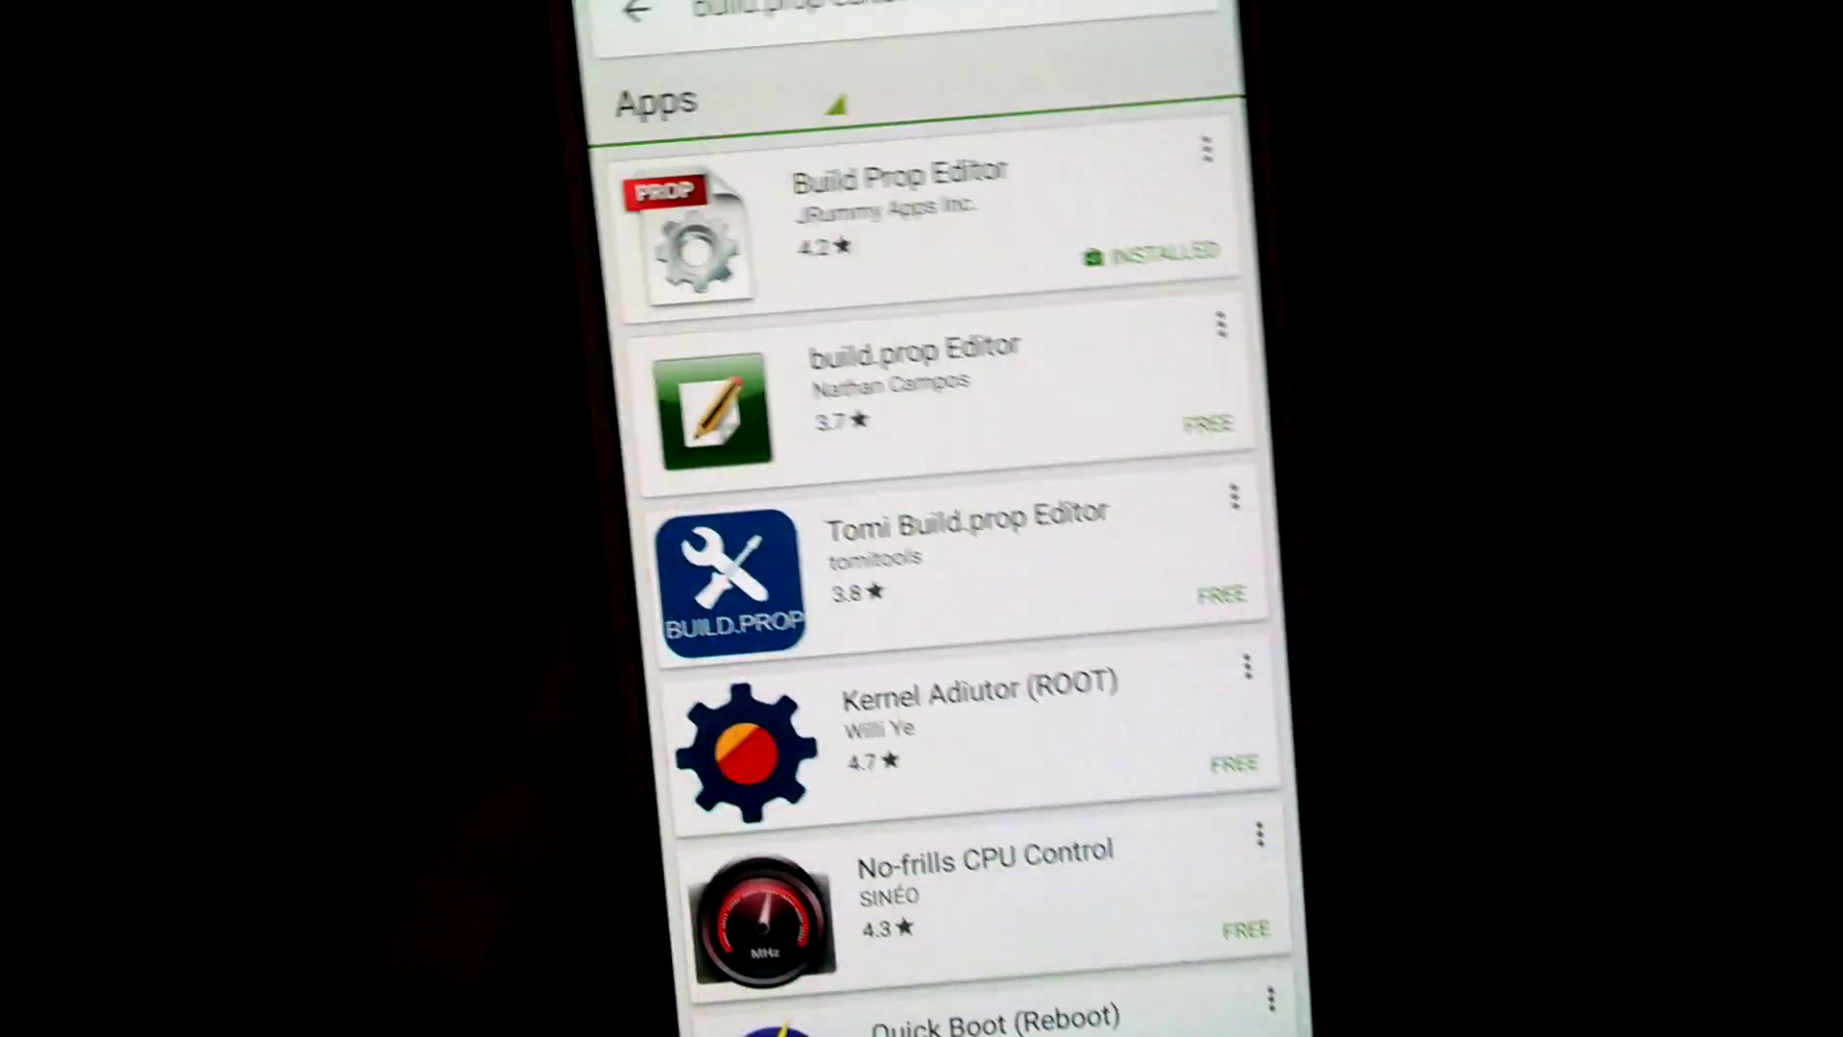
{"action": "scroll", "coordinate": [1123, 576], "scroll_direction": "down", "scroll_amount": 10}
{"action": "scroll", "coordinate": [1123, 575], "scroll_direction": "up", "scroll_amount": 10}
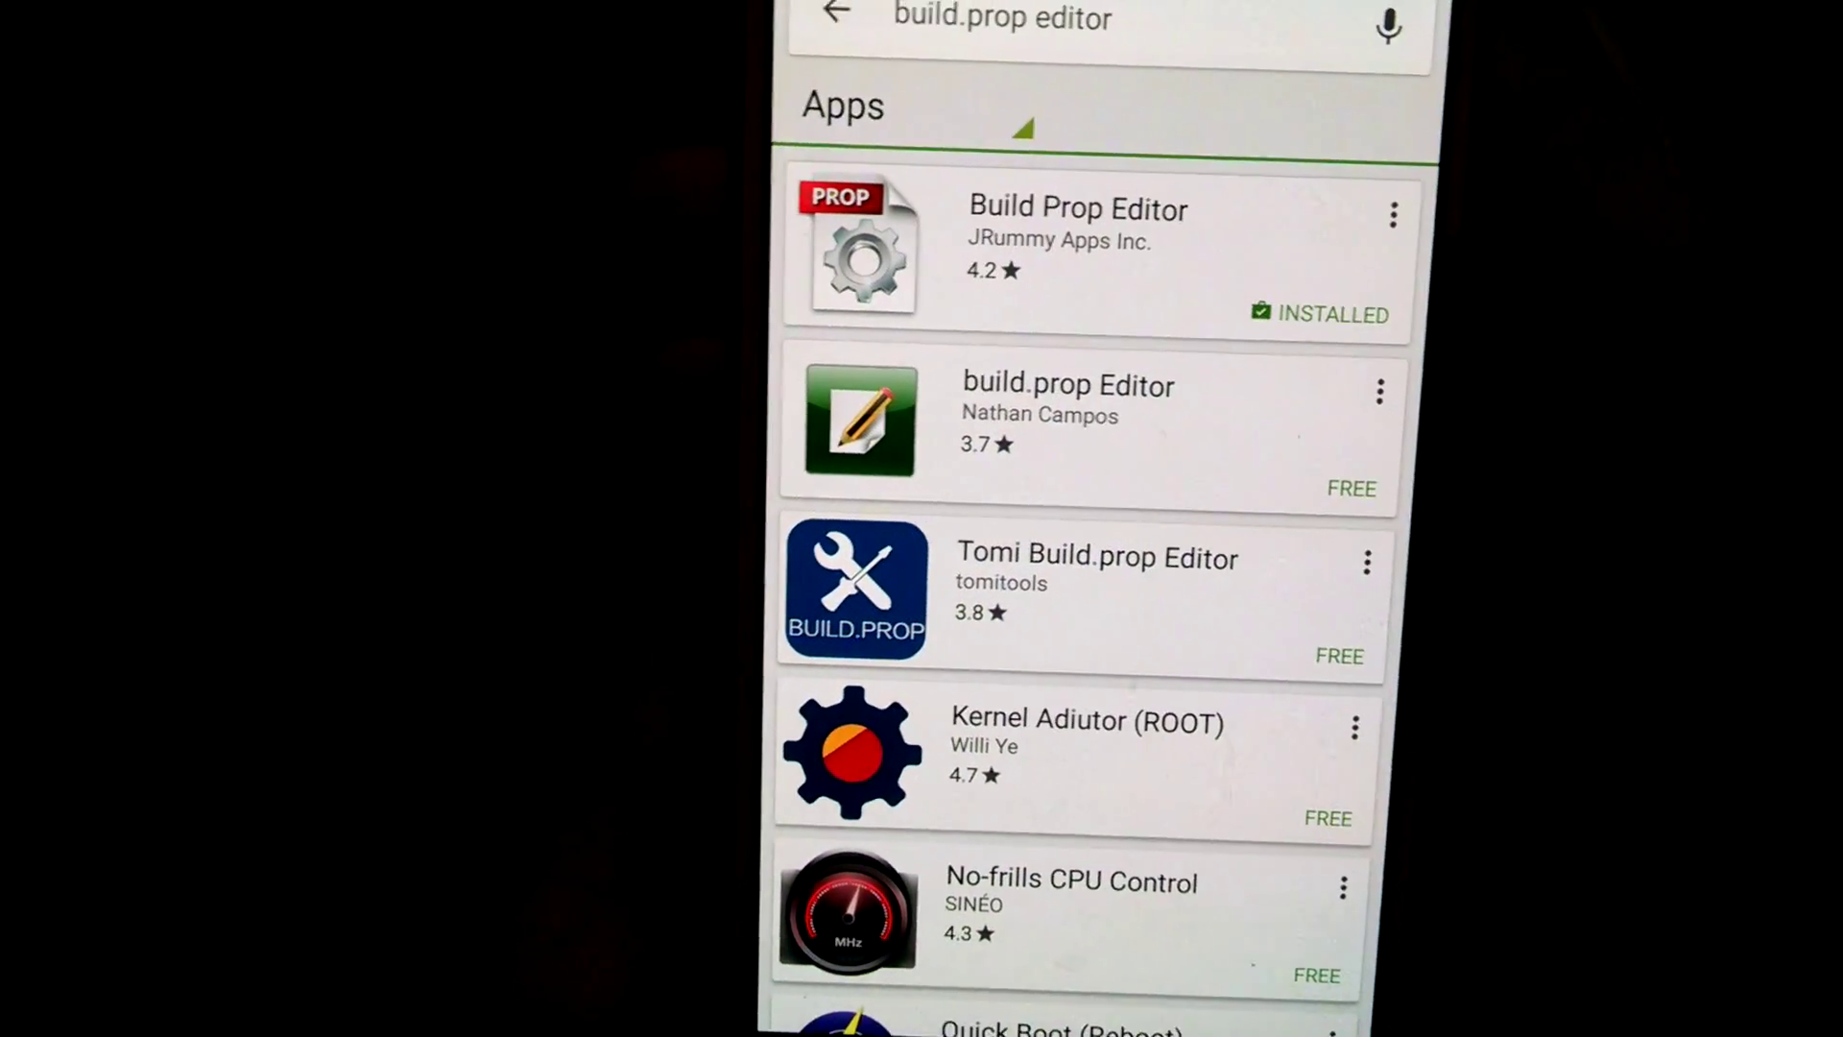
{"action": "key", "text": "Home"}
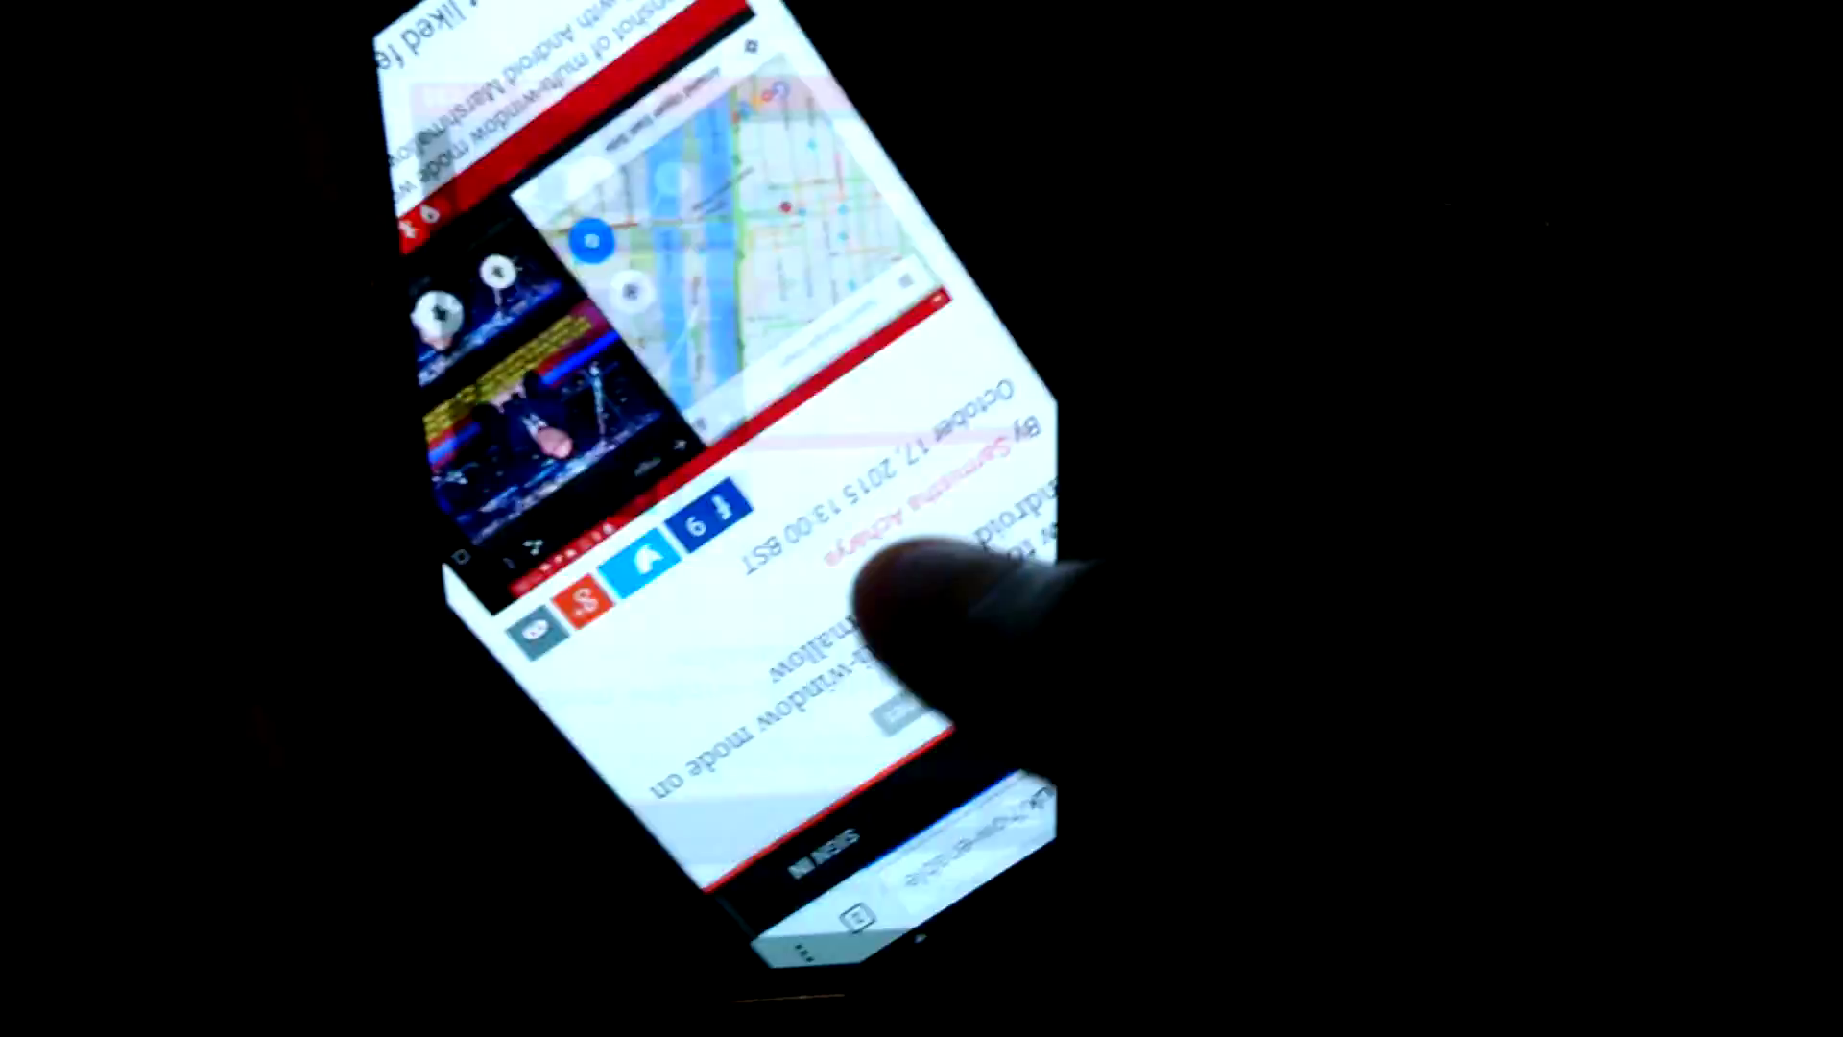
{"action": "scroll", "coordinate": [892, 476], "scroll_direction": "down", "scroll_amount": 5}
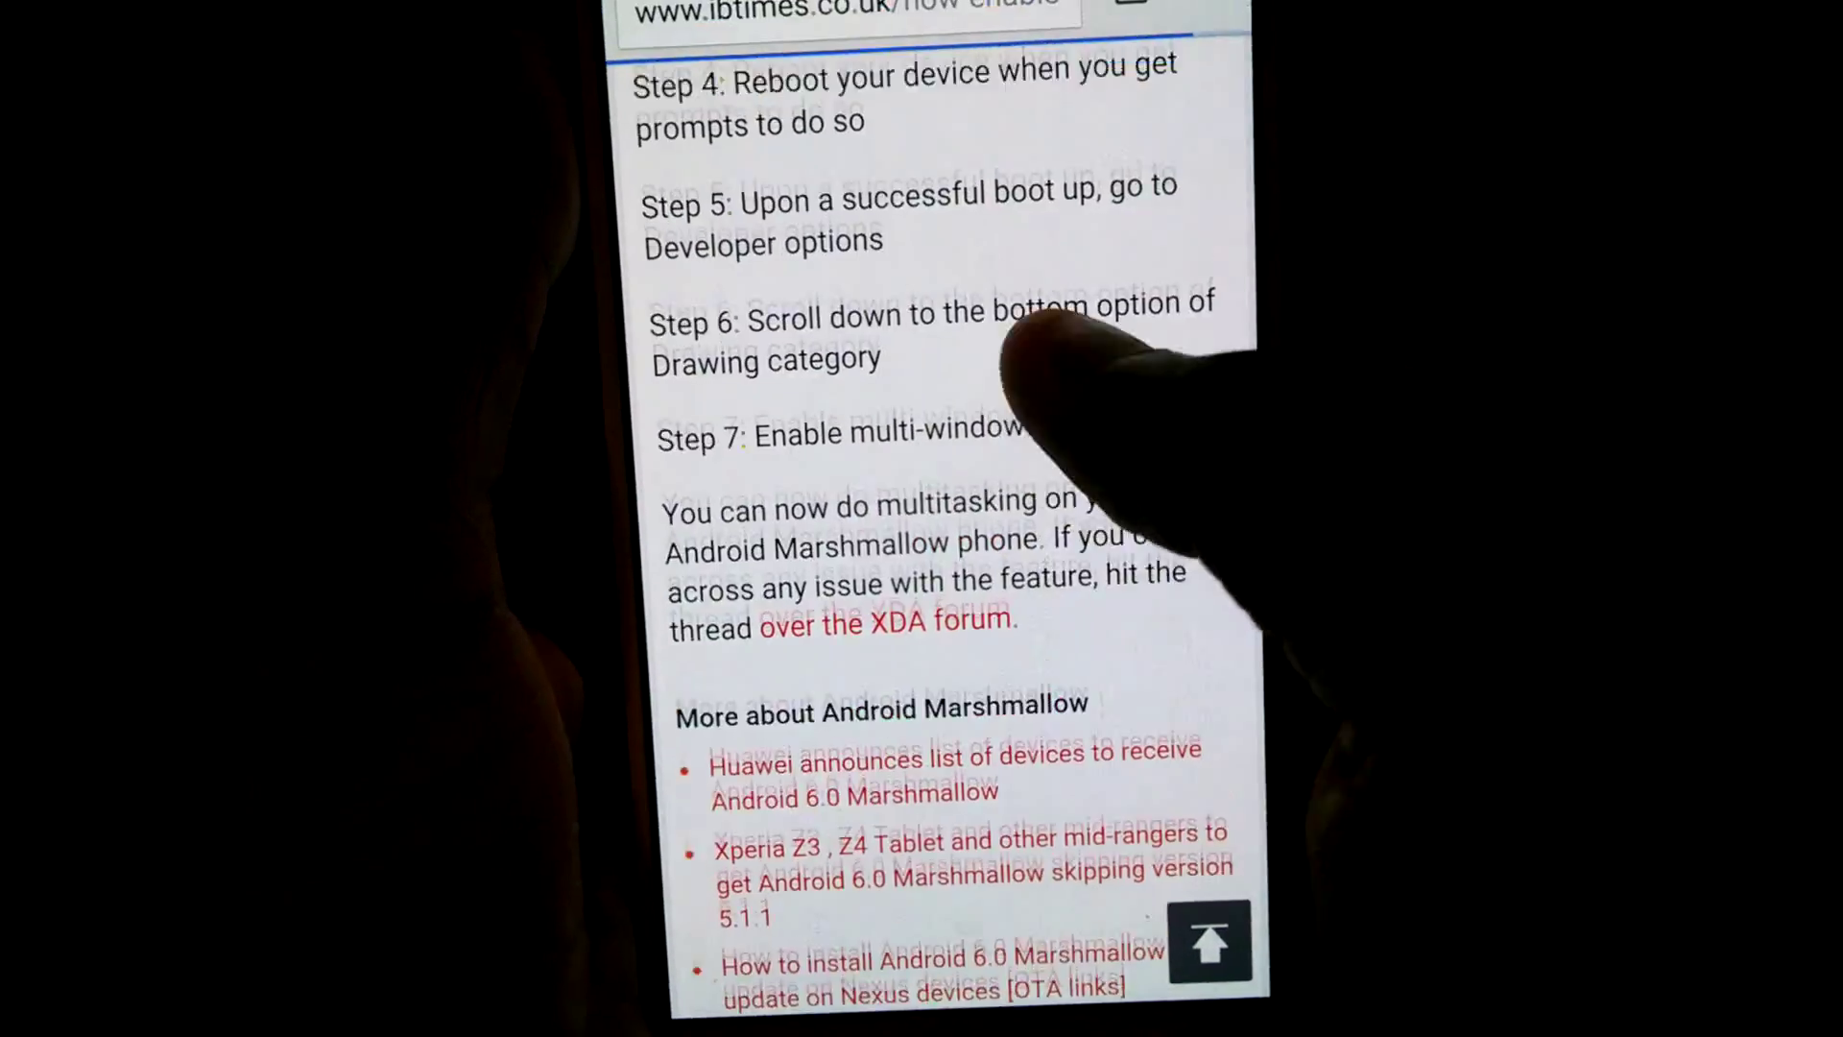
{"action": "scroll", "coordinate": [1052, 317], "scroll_direction": "up", "scroll_amount": 3}
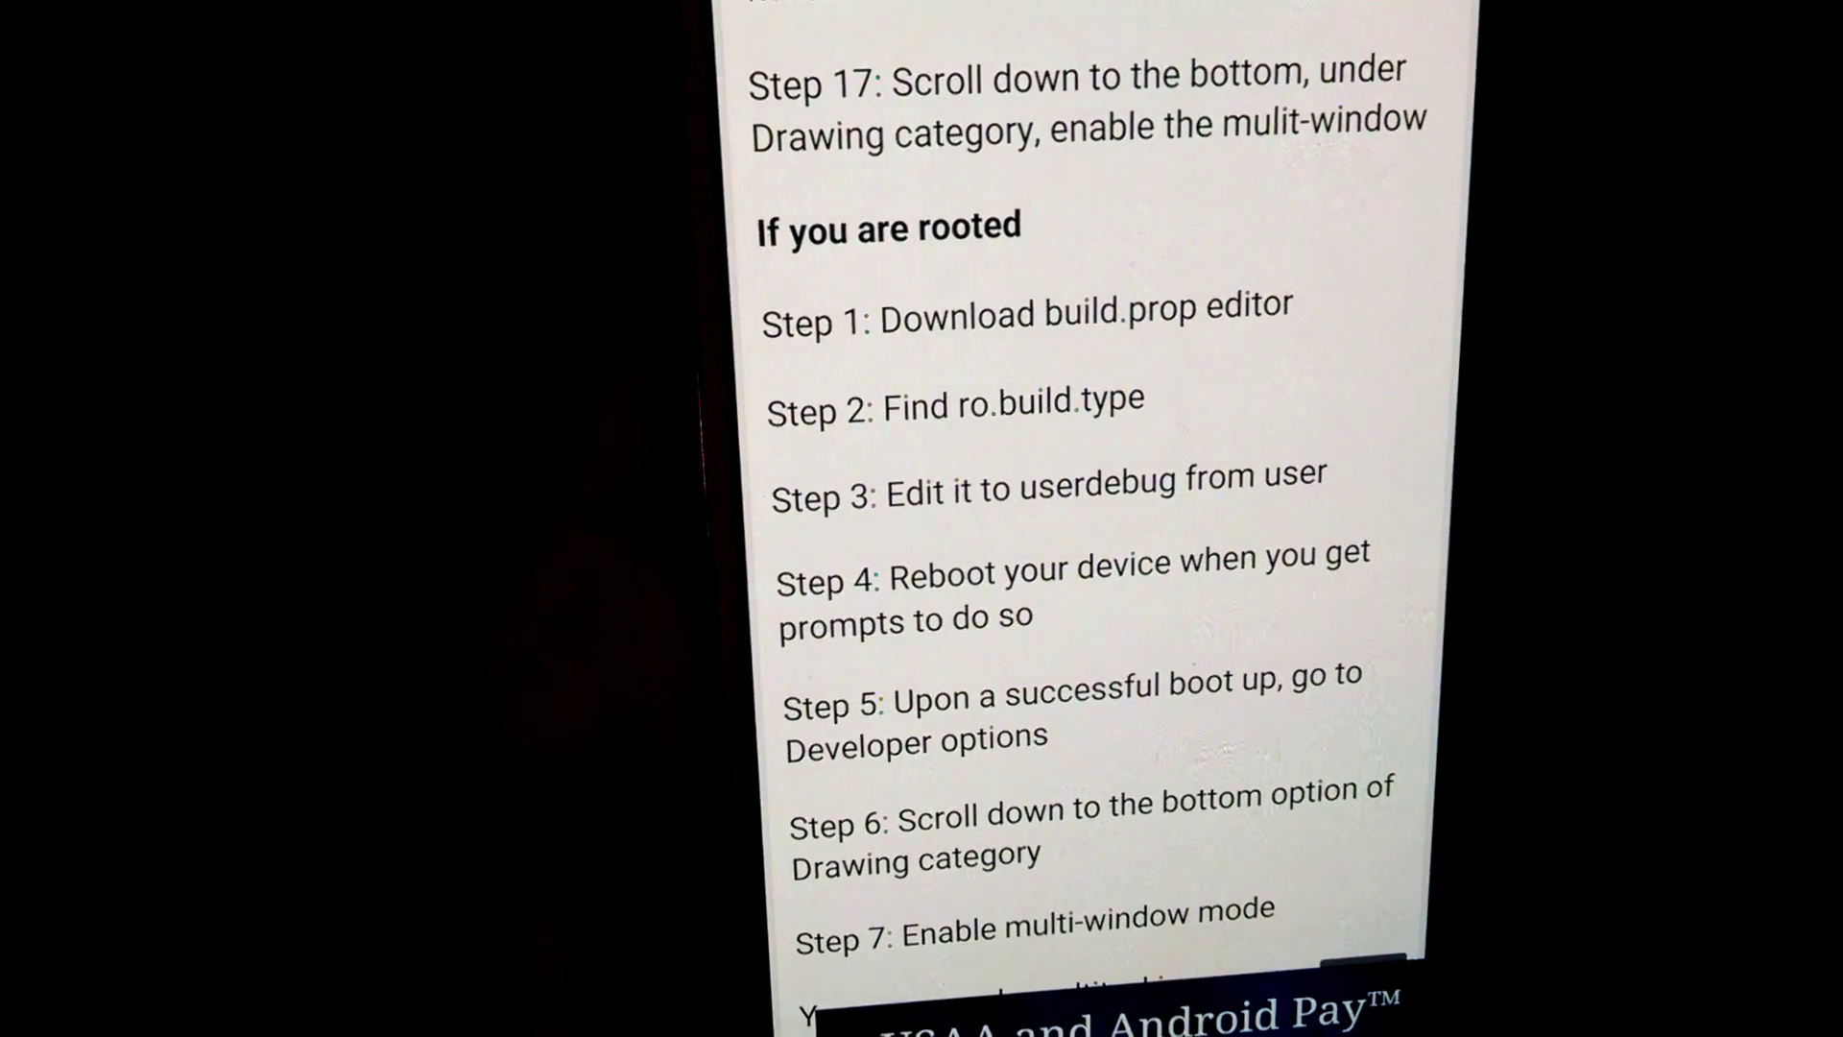
{"action": "scroll", "coordinate": [946, 700], "scroll_direction": "down", "scroll_amount": 2}
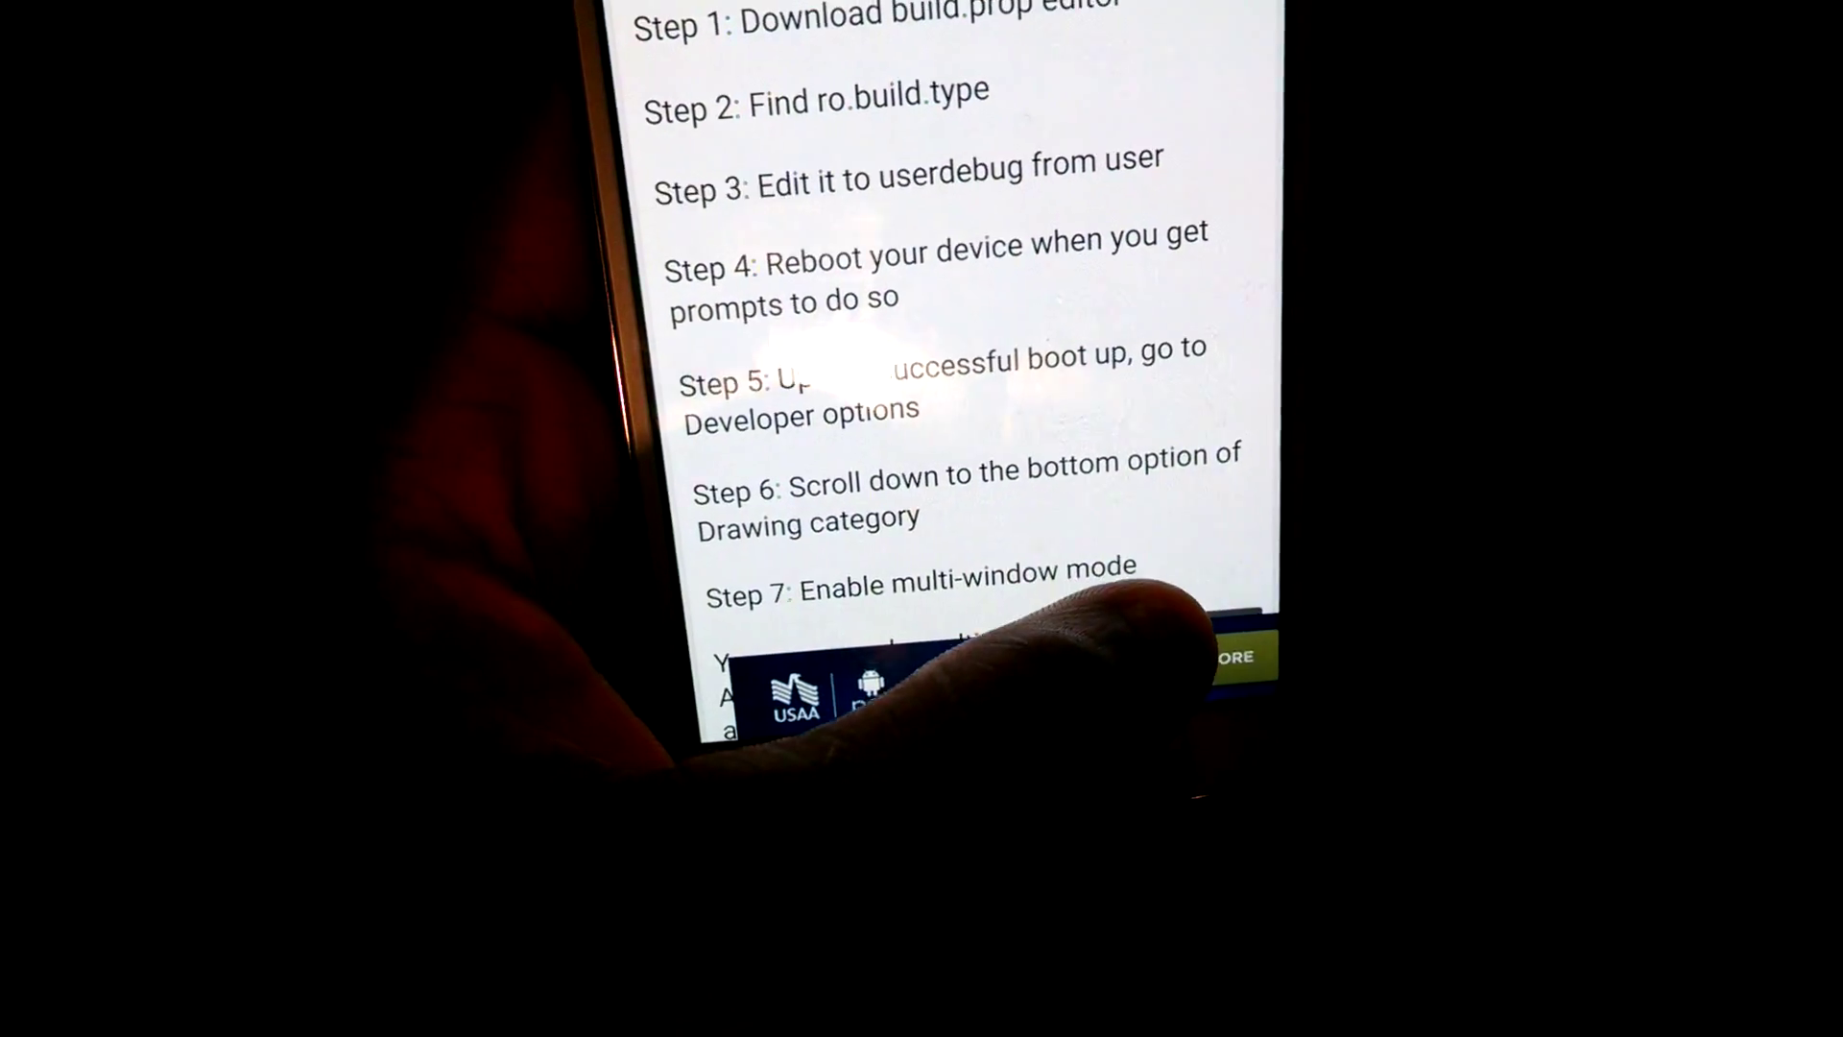
{"action": "scroll", "coordinate": [763, 418], "scroll_direction": "down", "scroll_amount": 3}
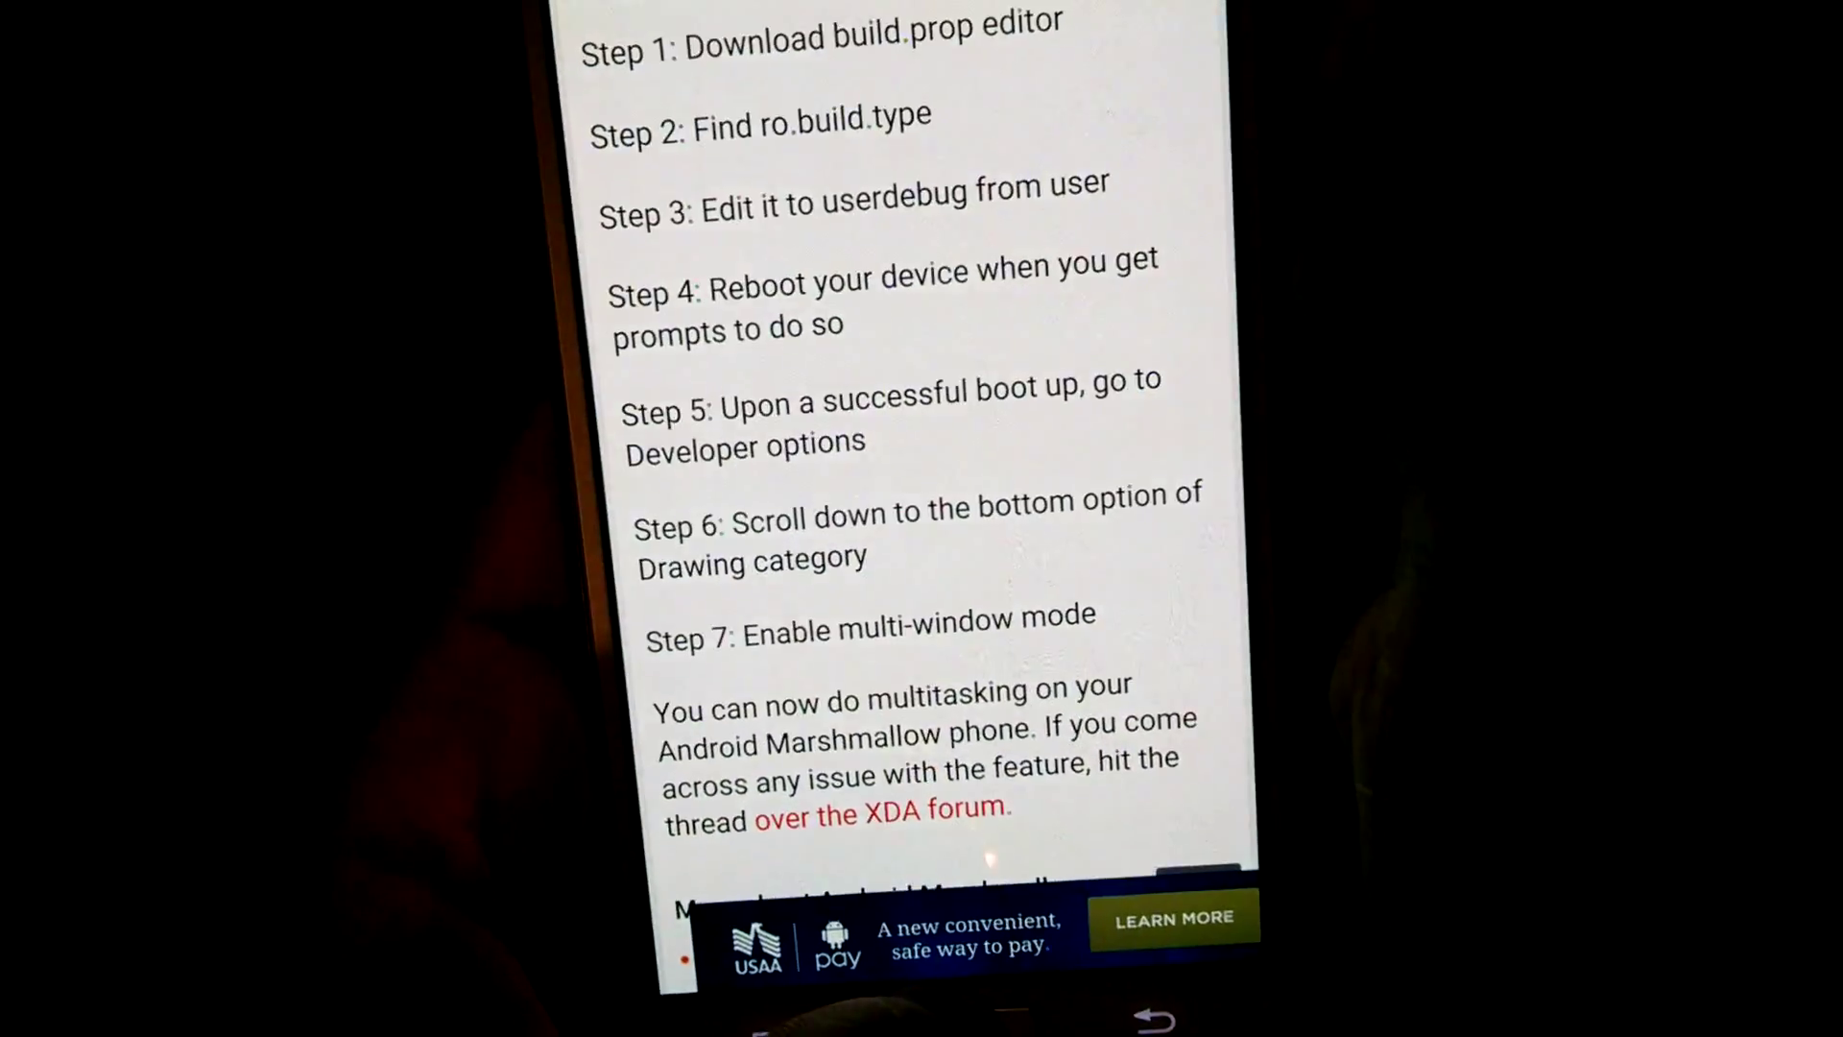
Show the recent apps overview listing BuildProp Editor, Play Store and Chrome
{"action": "key", "text": "super+Tab"}
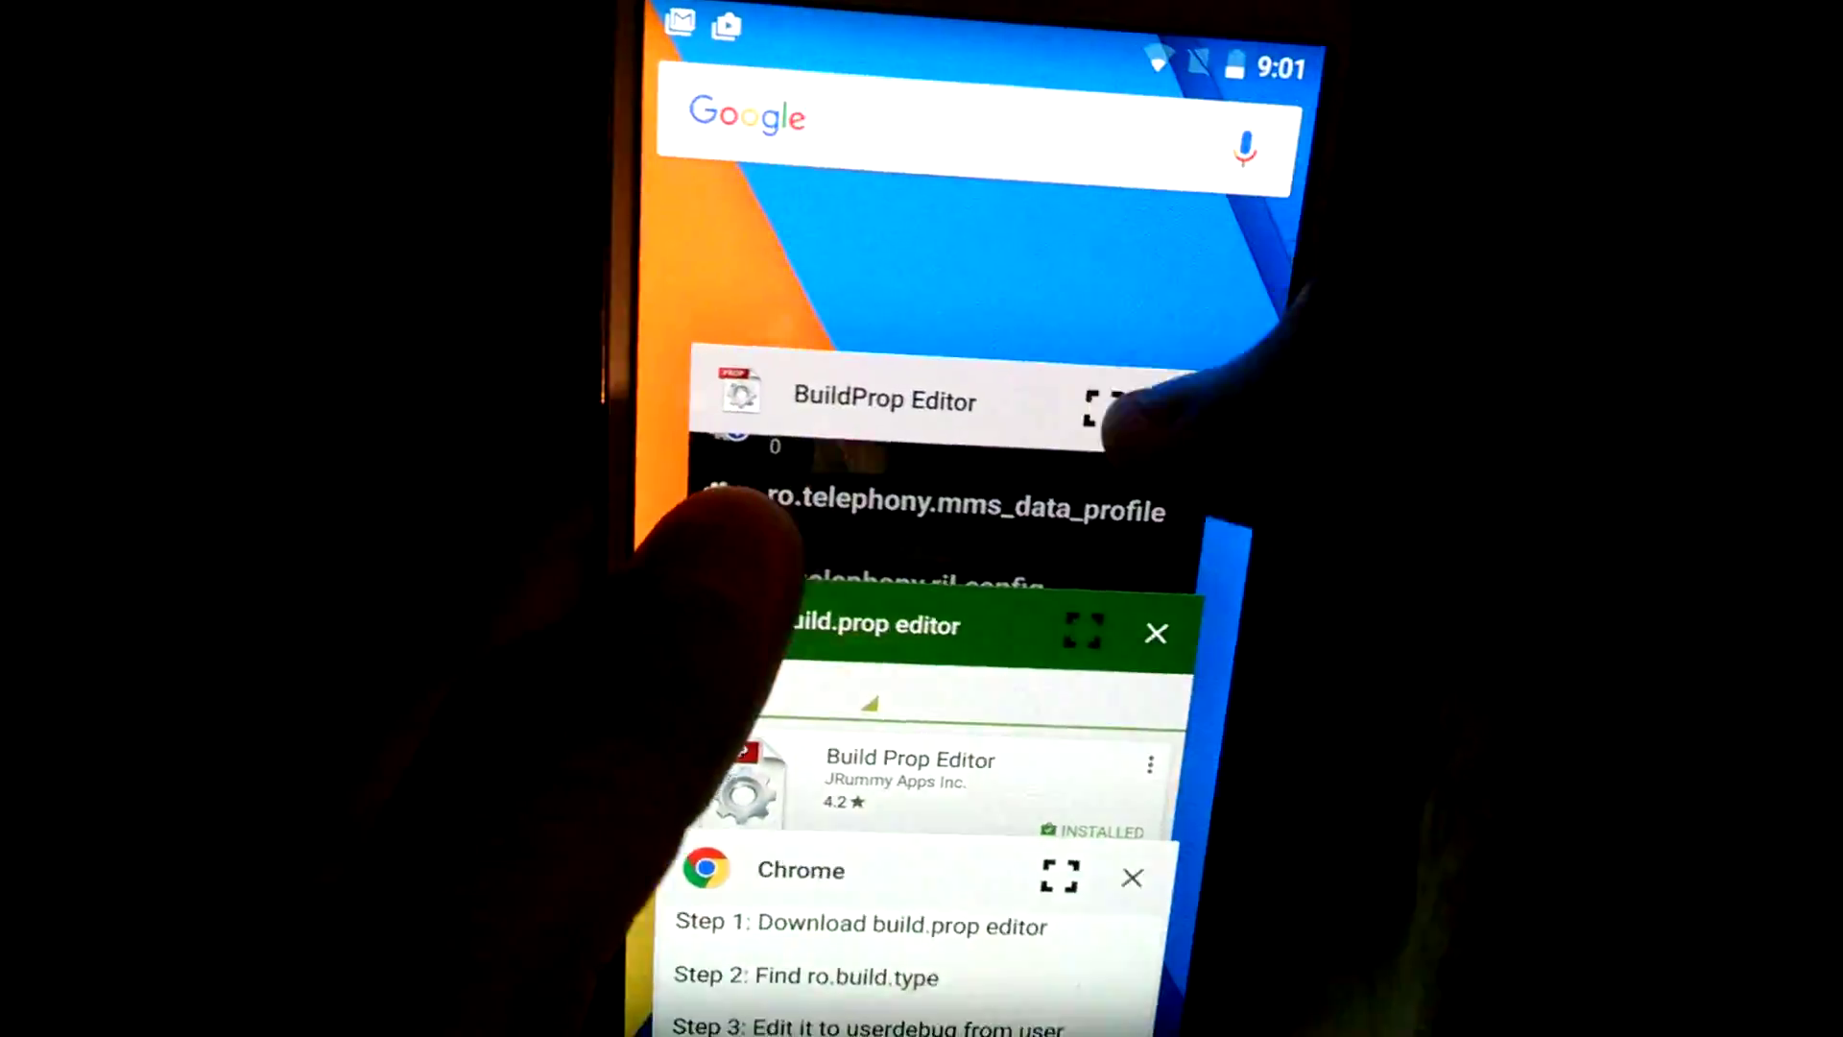
Reach device Settings through the quick settings panel
{"action": "left_click_drag", "start_coordinate": [1239, 44], "coordinate": [1238, 432]}
{"action": "left_click", "coordinate": [1152, 104]}
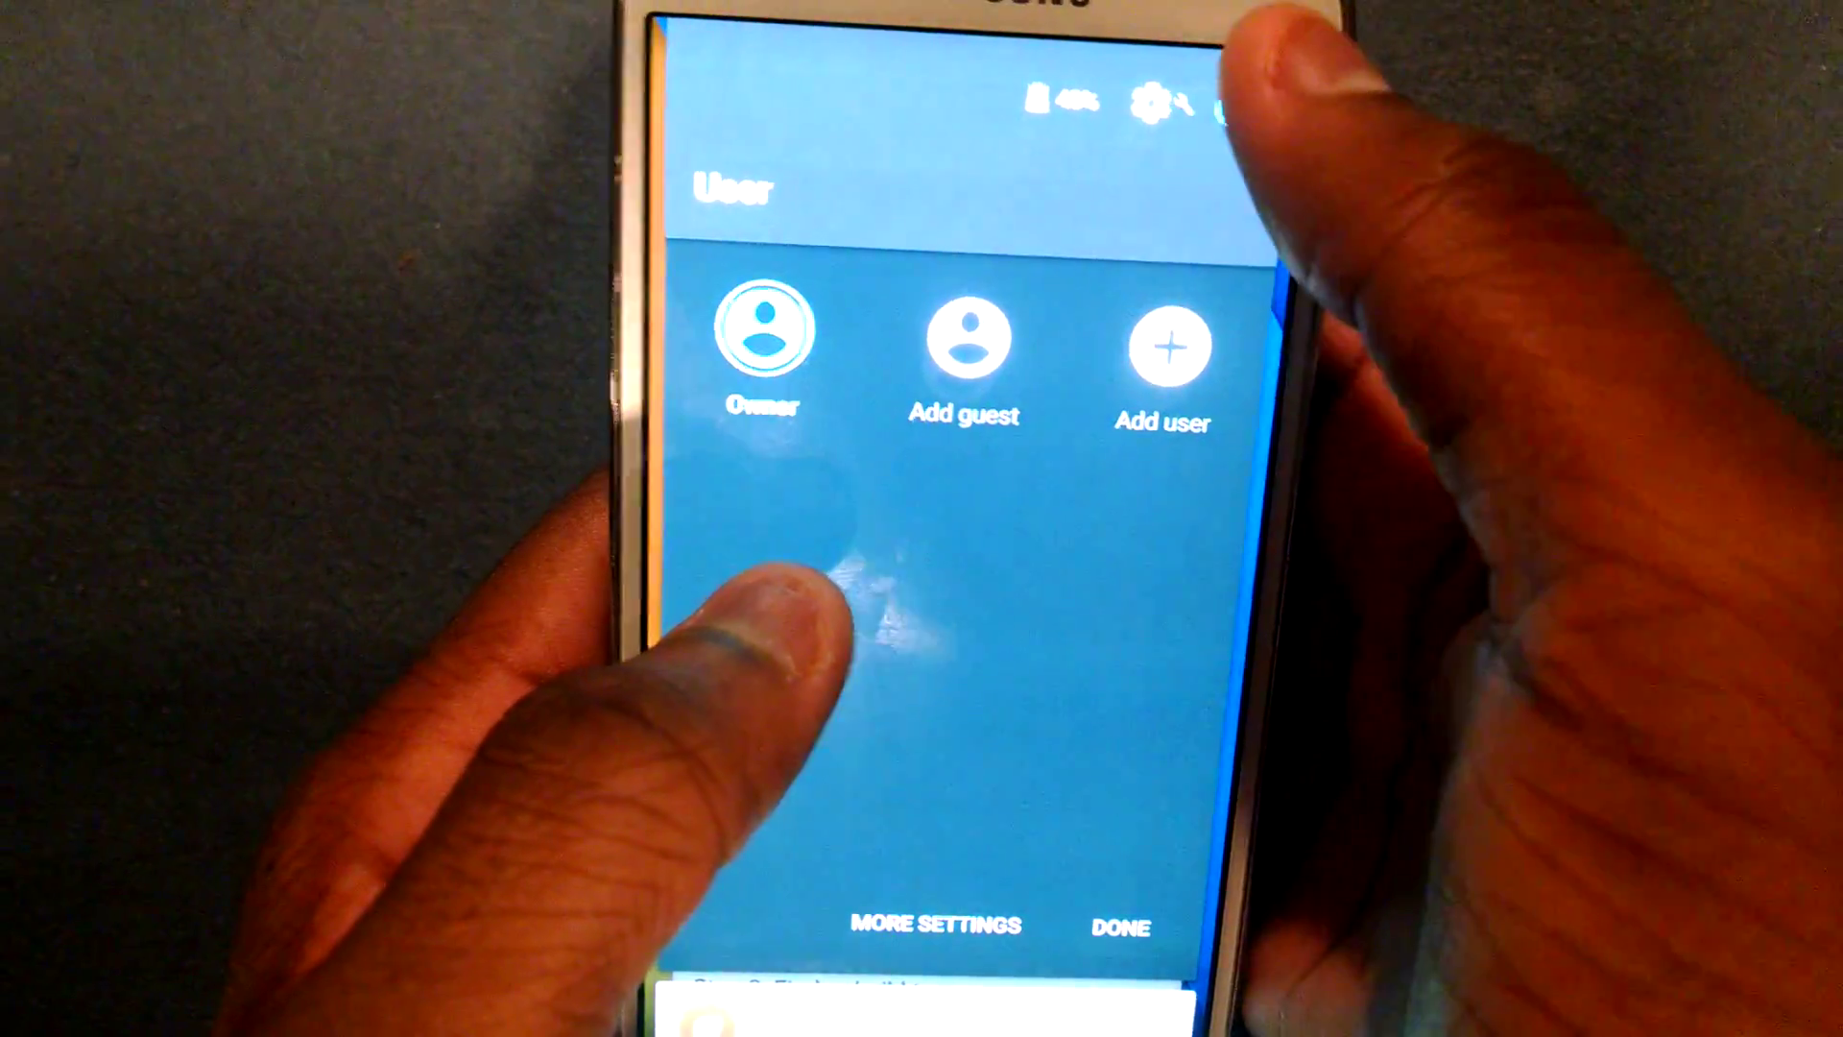
{"action": "left_click", "coordinate": [1217, 95]}
{"action": "left_click", "coordinate": [948, 436]}
{"action": "scroll", "coordinate": [922, 577], "scroll_direction": "down", "scroll_amount": 5}
{"action": "scroll", "coordinate": [921, 576], "scroll_direction": "down", "scroll_amount": 5}
Tap Build number in About phone to confirm developer settings are enabled, then go back
{"action": "left_click", "coordinate": [859, 870]}
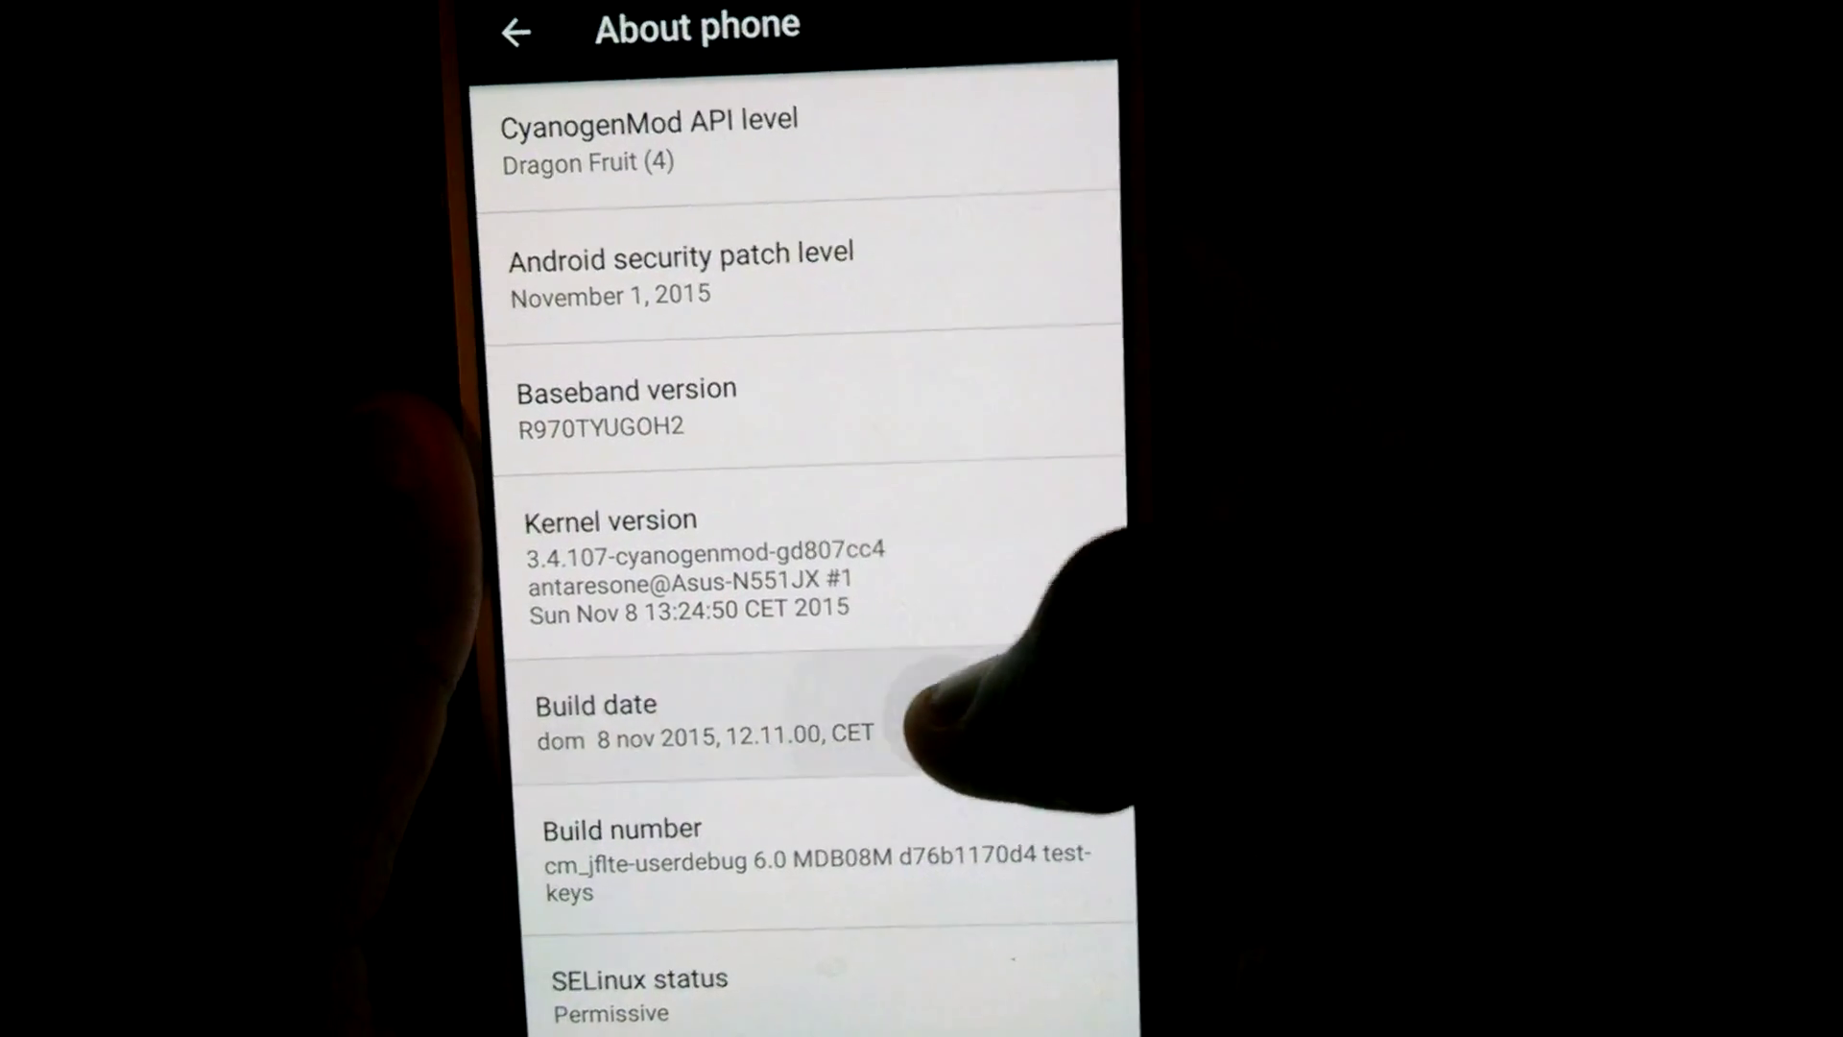
{"action": "left_click", "coordinate": [605, 843]}
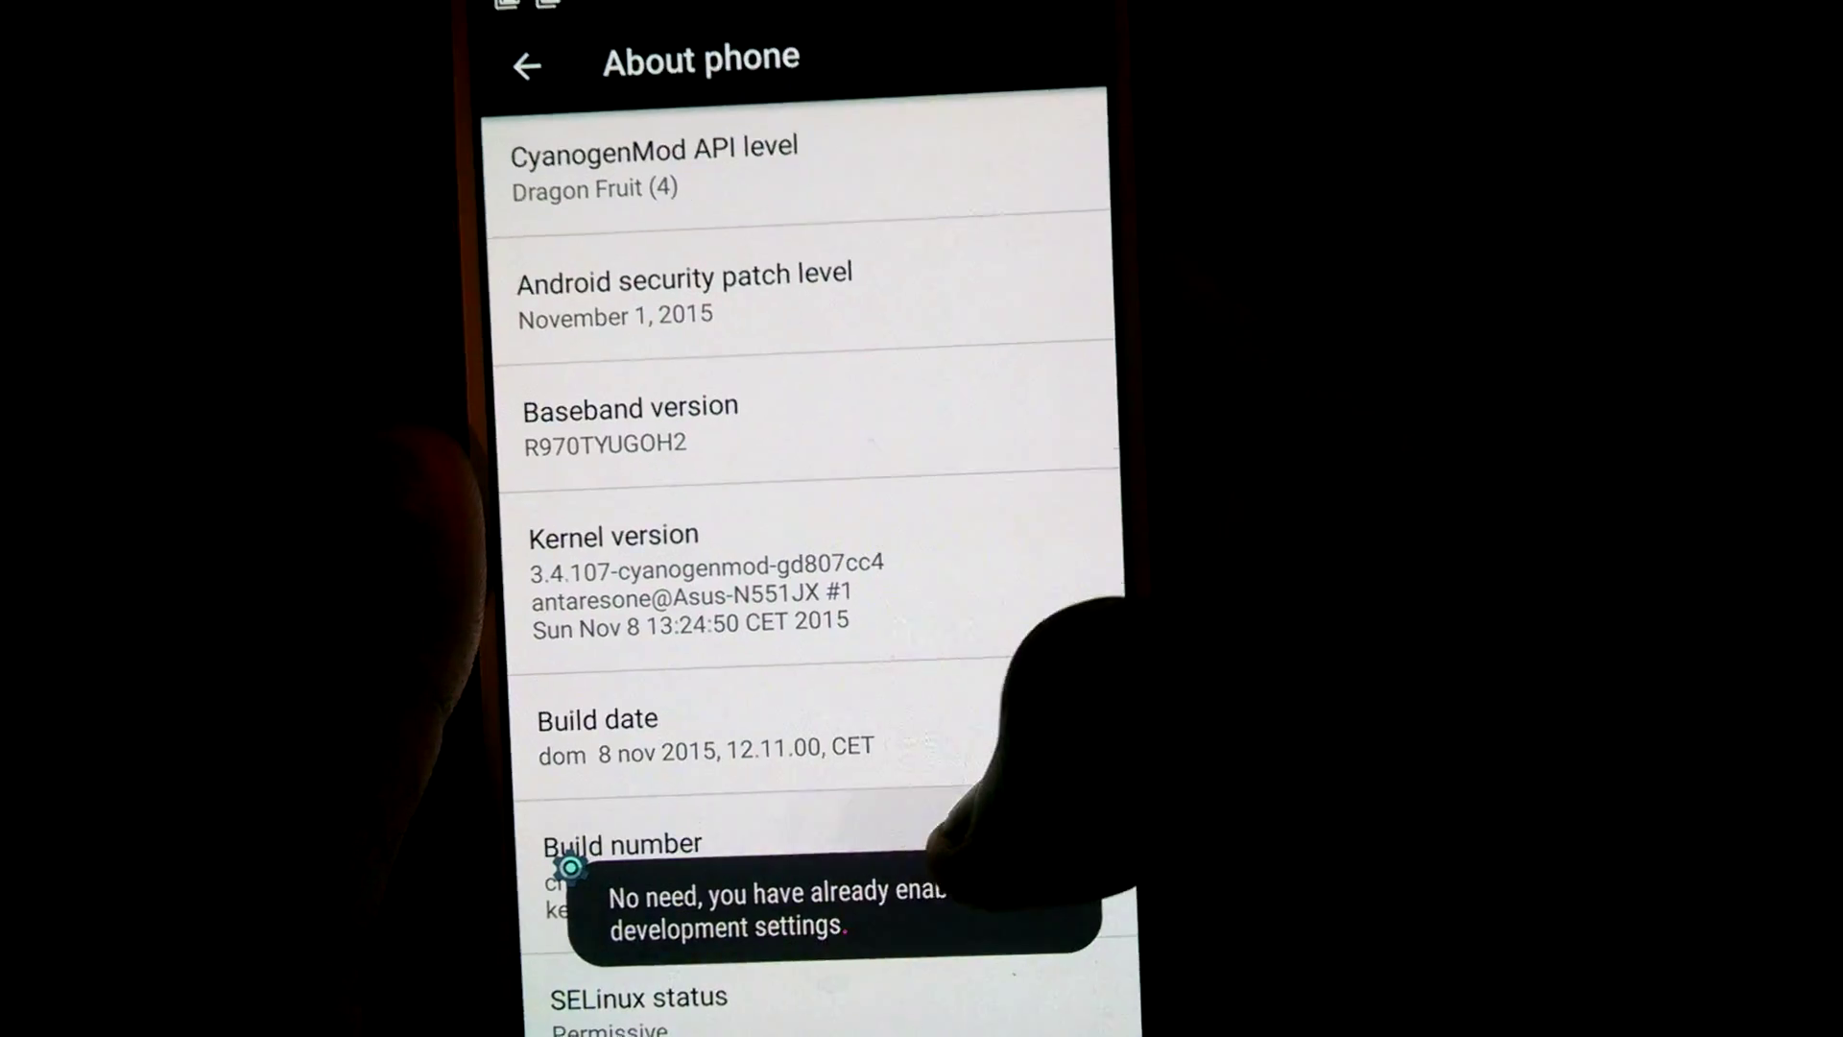
{"action": "key", "text": "Escape"}
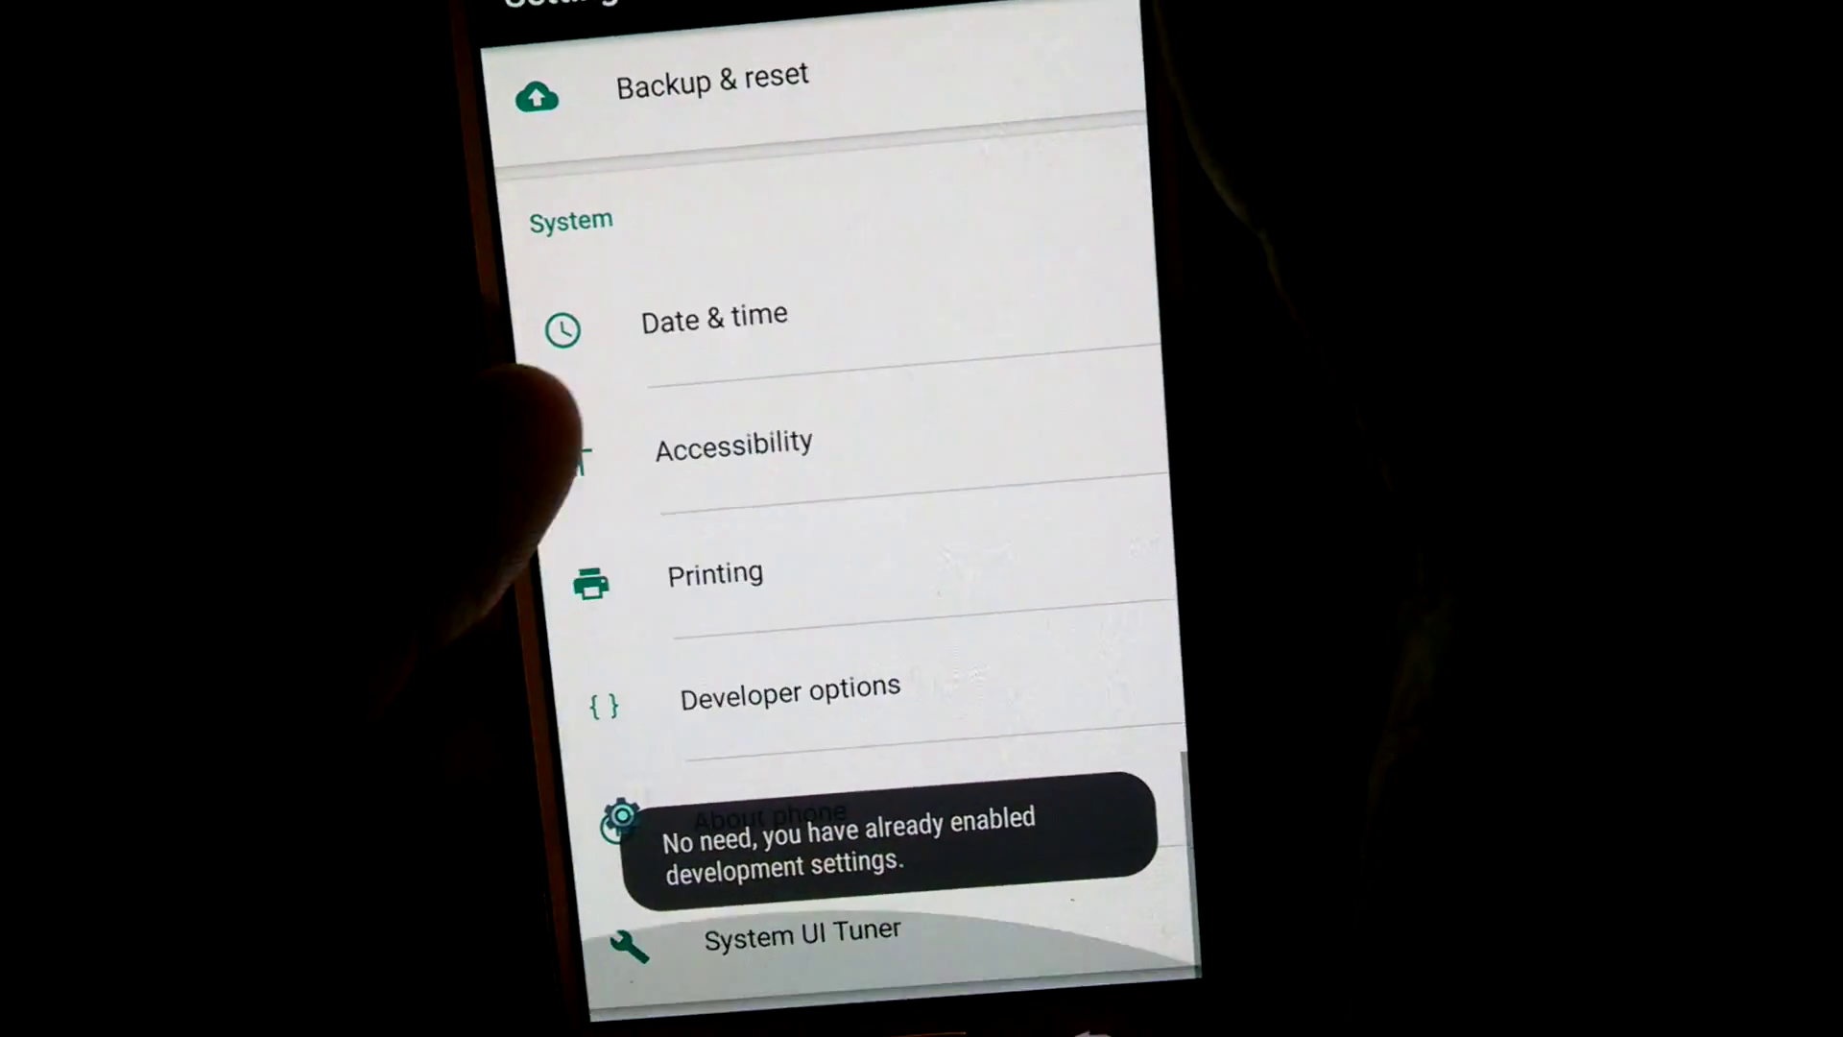
Switch on Multi-window mode in Developer options, accept the experimental warning, then show recent apps
{"action": "left_click", "coordinate": [806, 677]}
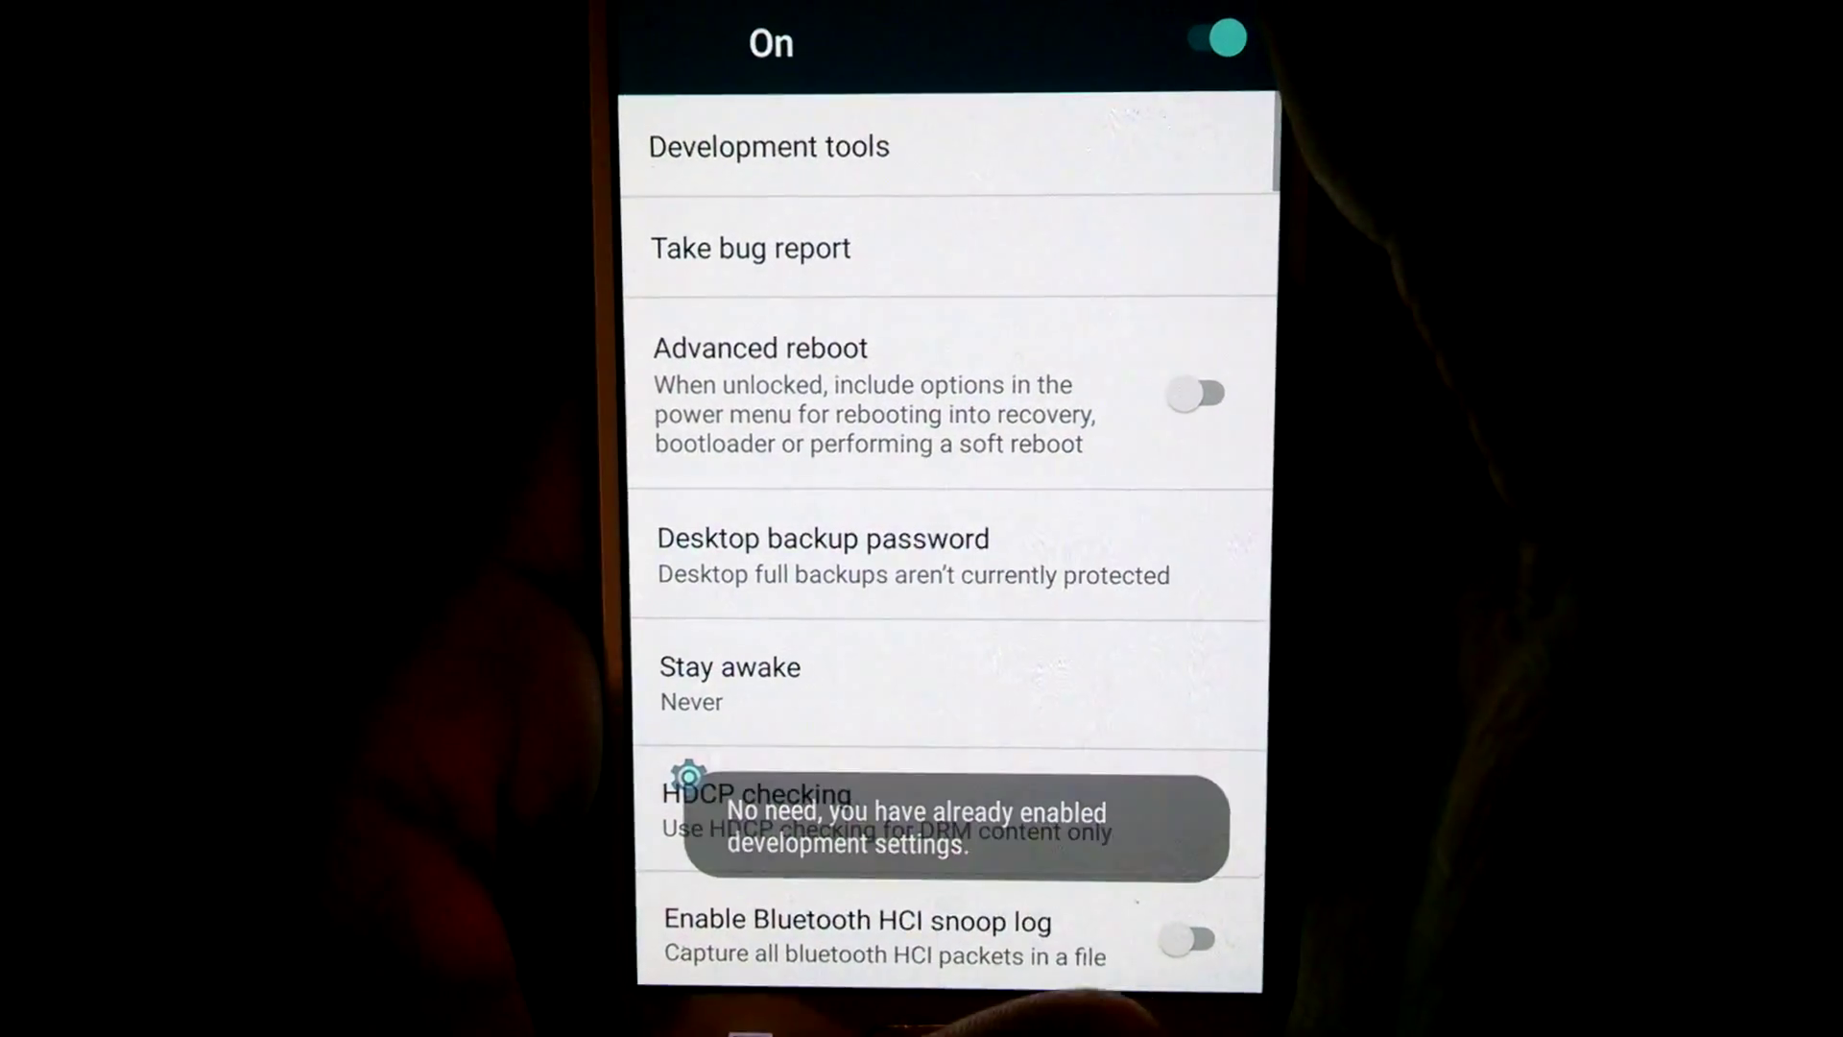
{"action": "key", "text": "Escape"}
{"action": "left_click", "coordinate": [849, 670]}
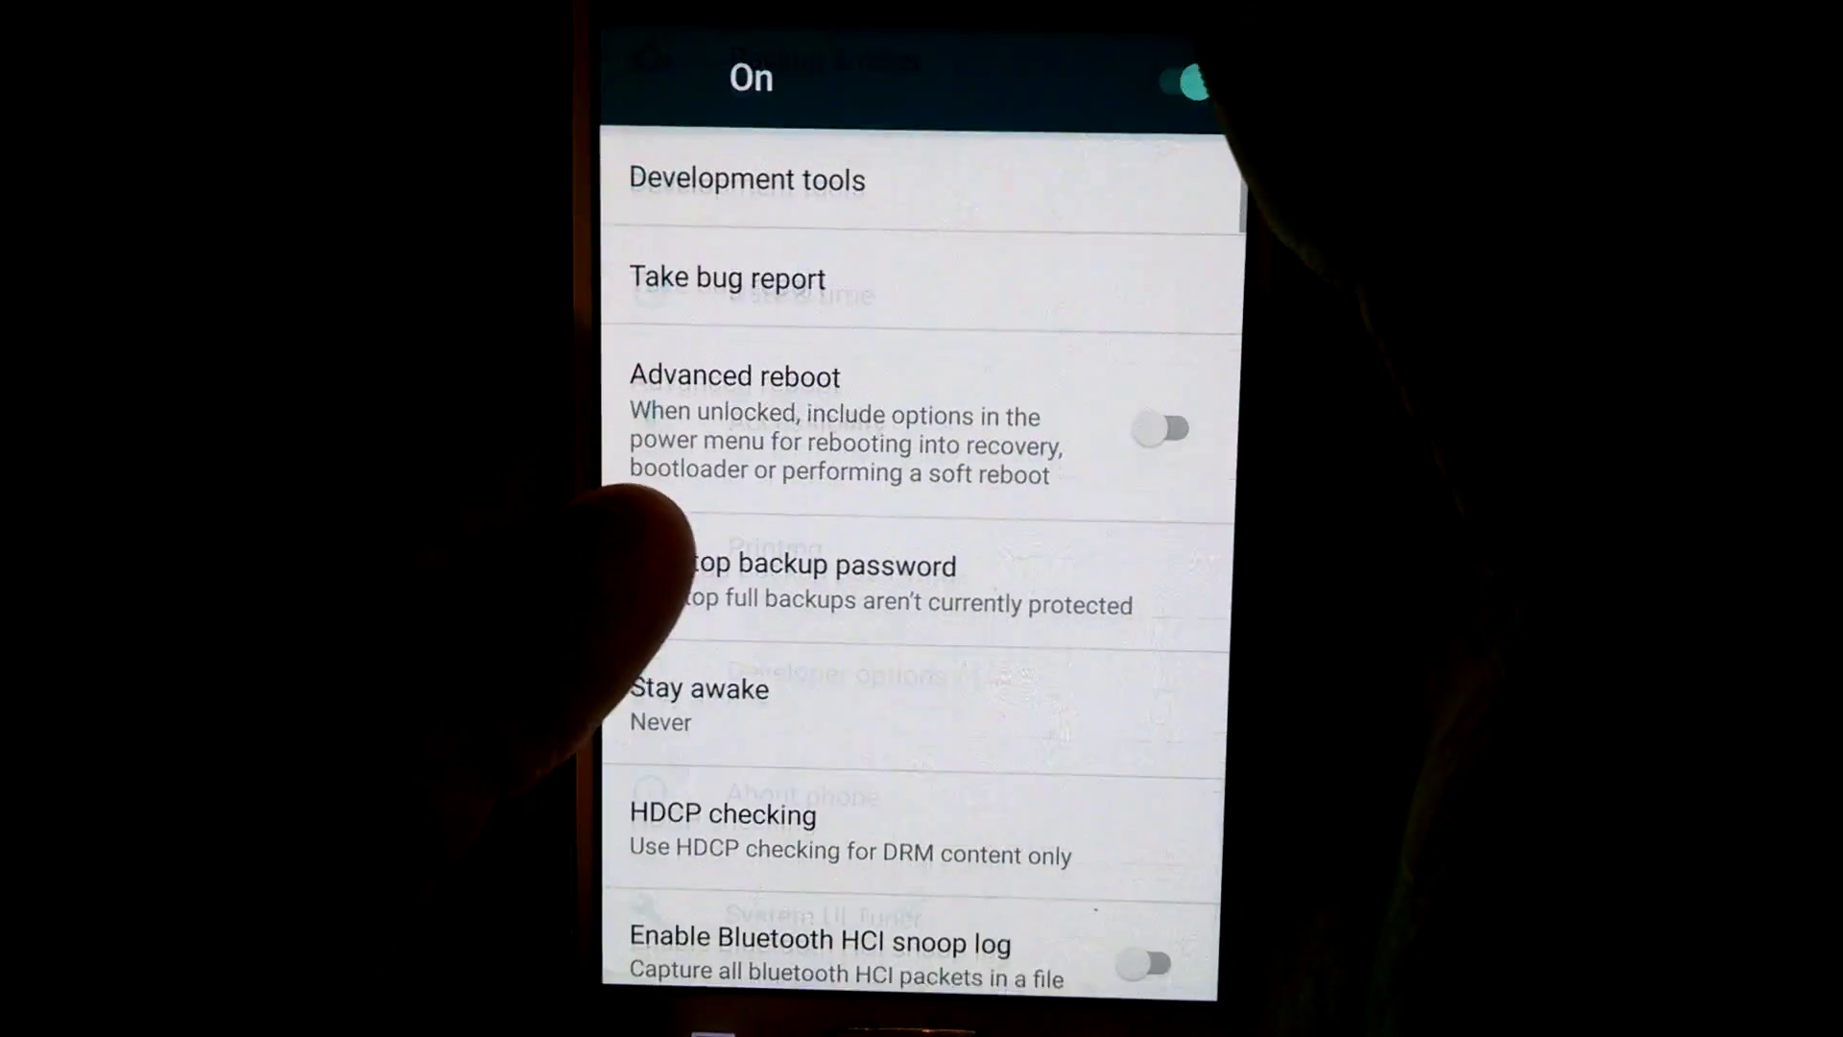
{"action": "scroll", "coordinate": [648, 576], "scroll_direction": "down", "scroll_amount": 5}
{"action": "scroll", "coordinate": [634, 591], "scroll_direction": "down", "scroll_amount": 3}
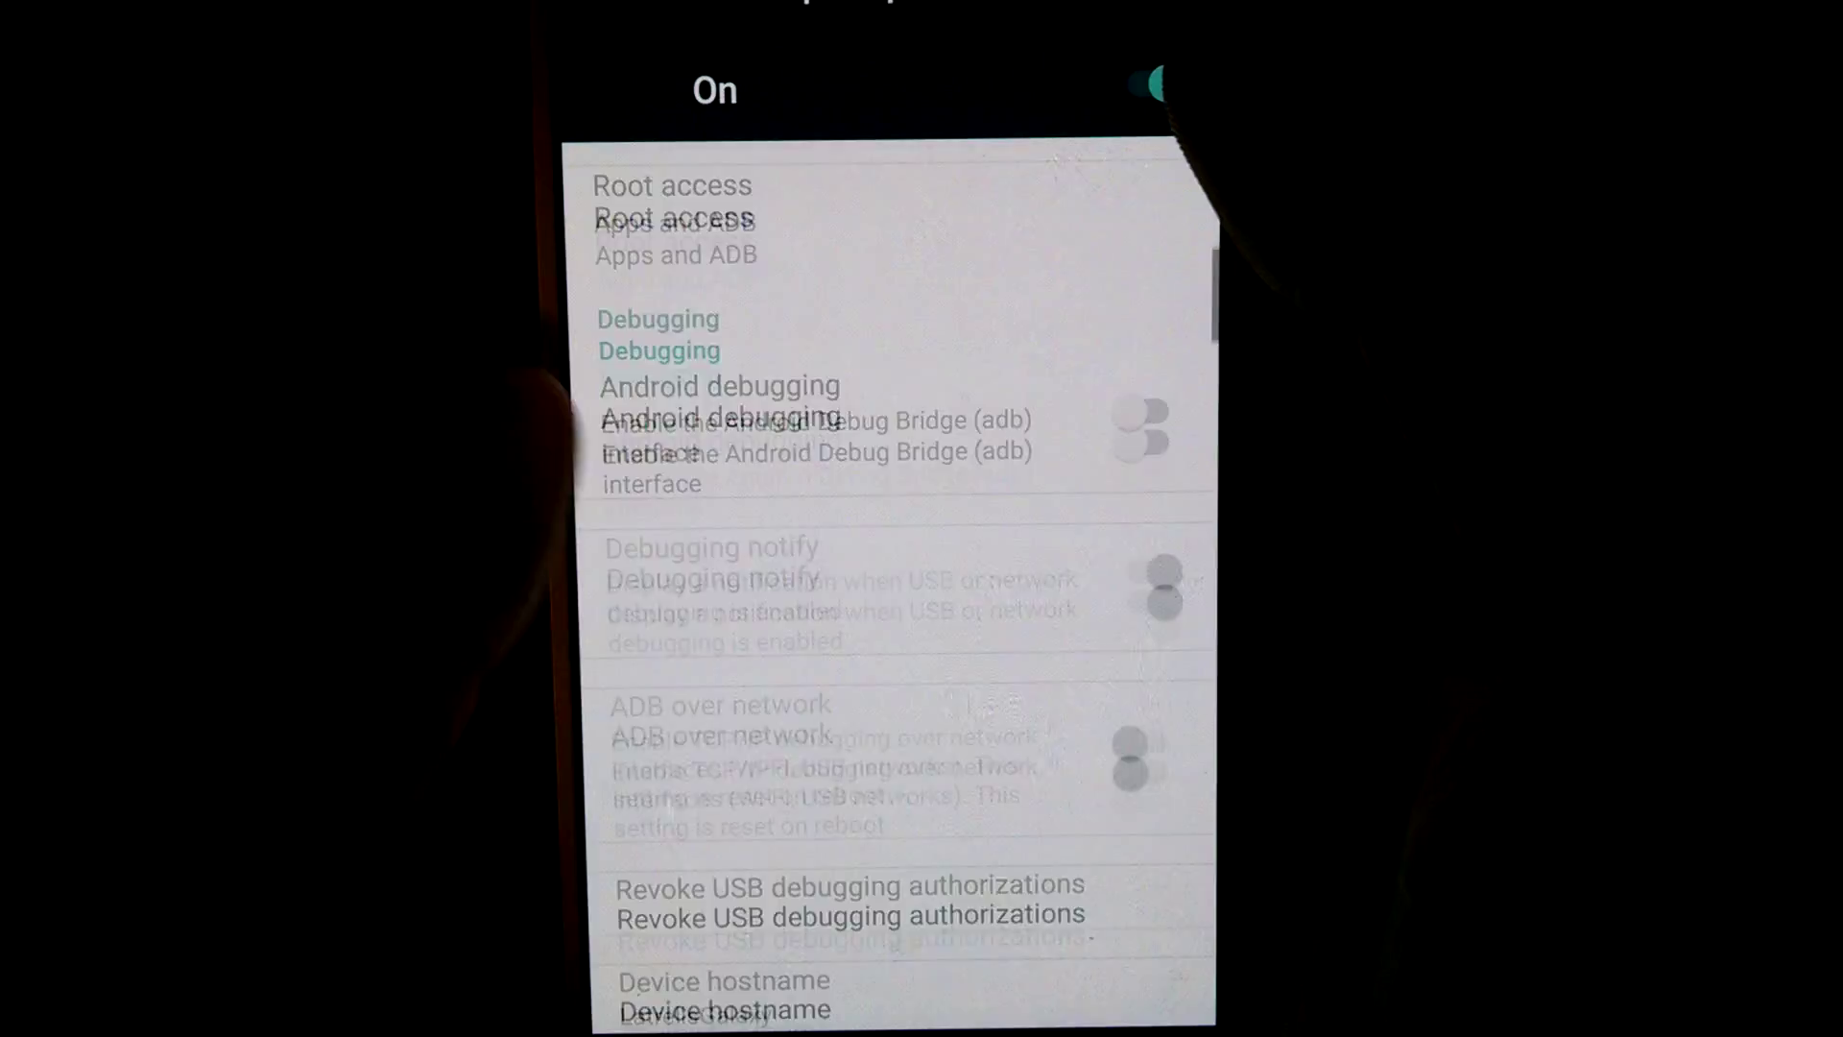
{"action": "scroll", "coordinate": [676, 705], "scroll_direction": "down", "scroll_amount": 5}
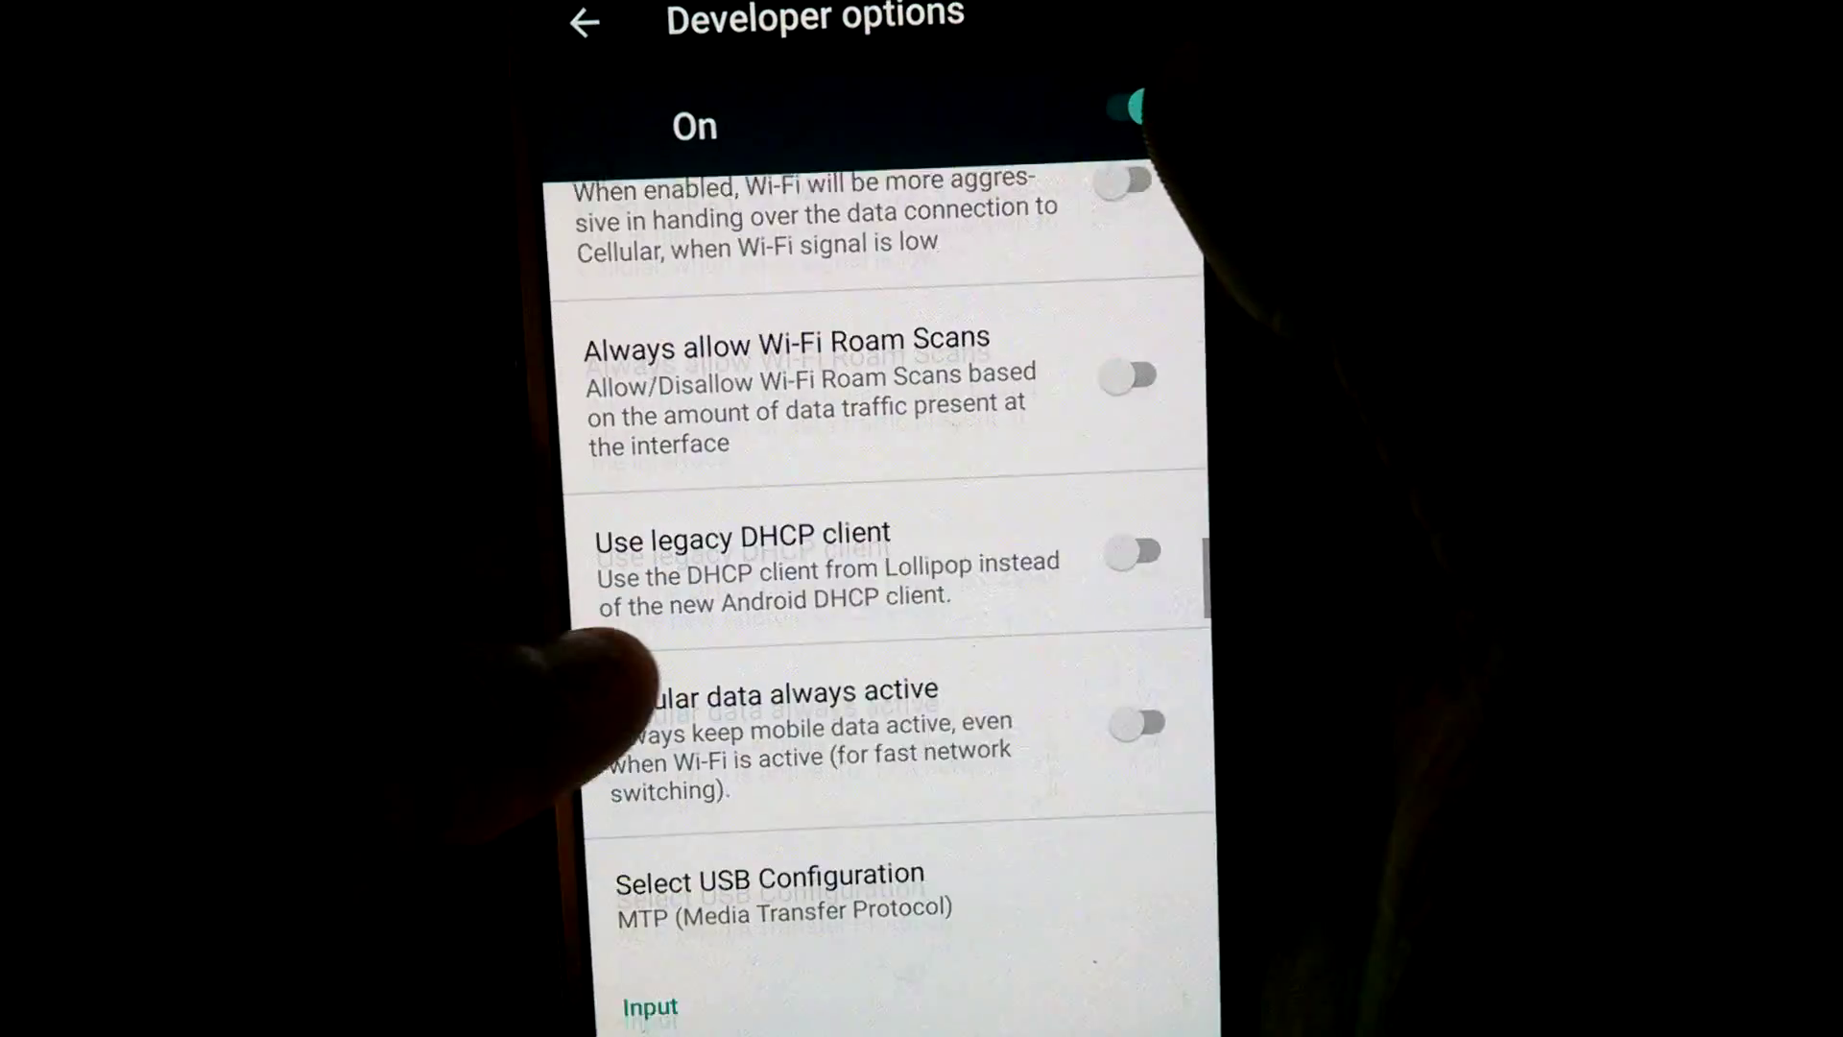
{"action": "scroll", "coordinate": [576, 649], "scroll_direction": "down", "scroll_amount": 3}
{"action": "scroll", "coordinate": [878, 576], "scroll_direction": "down", "scroll_amount": 2}
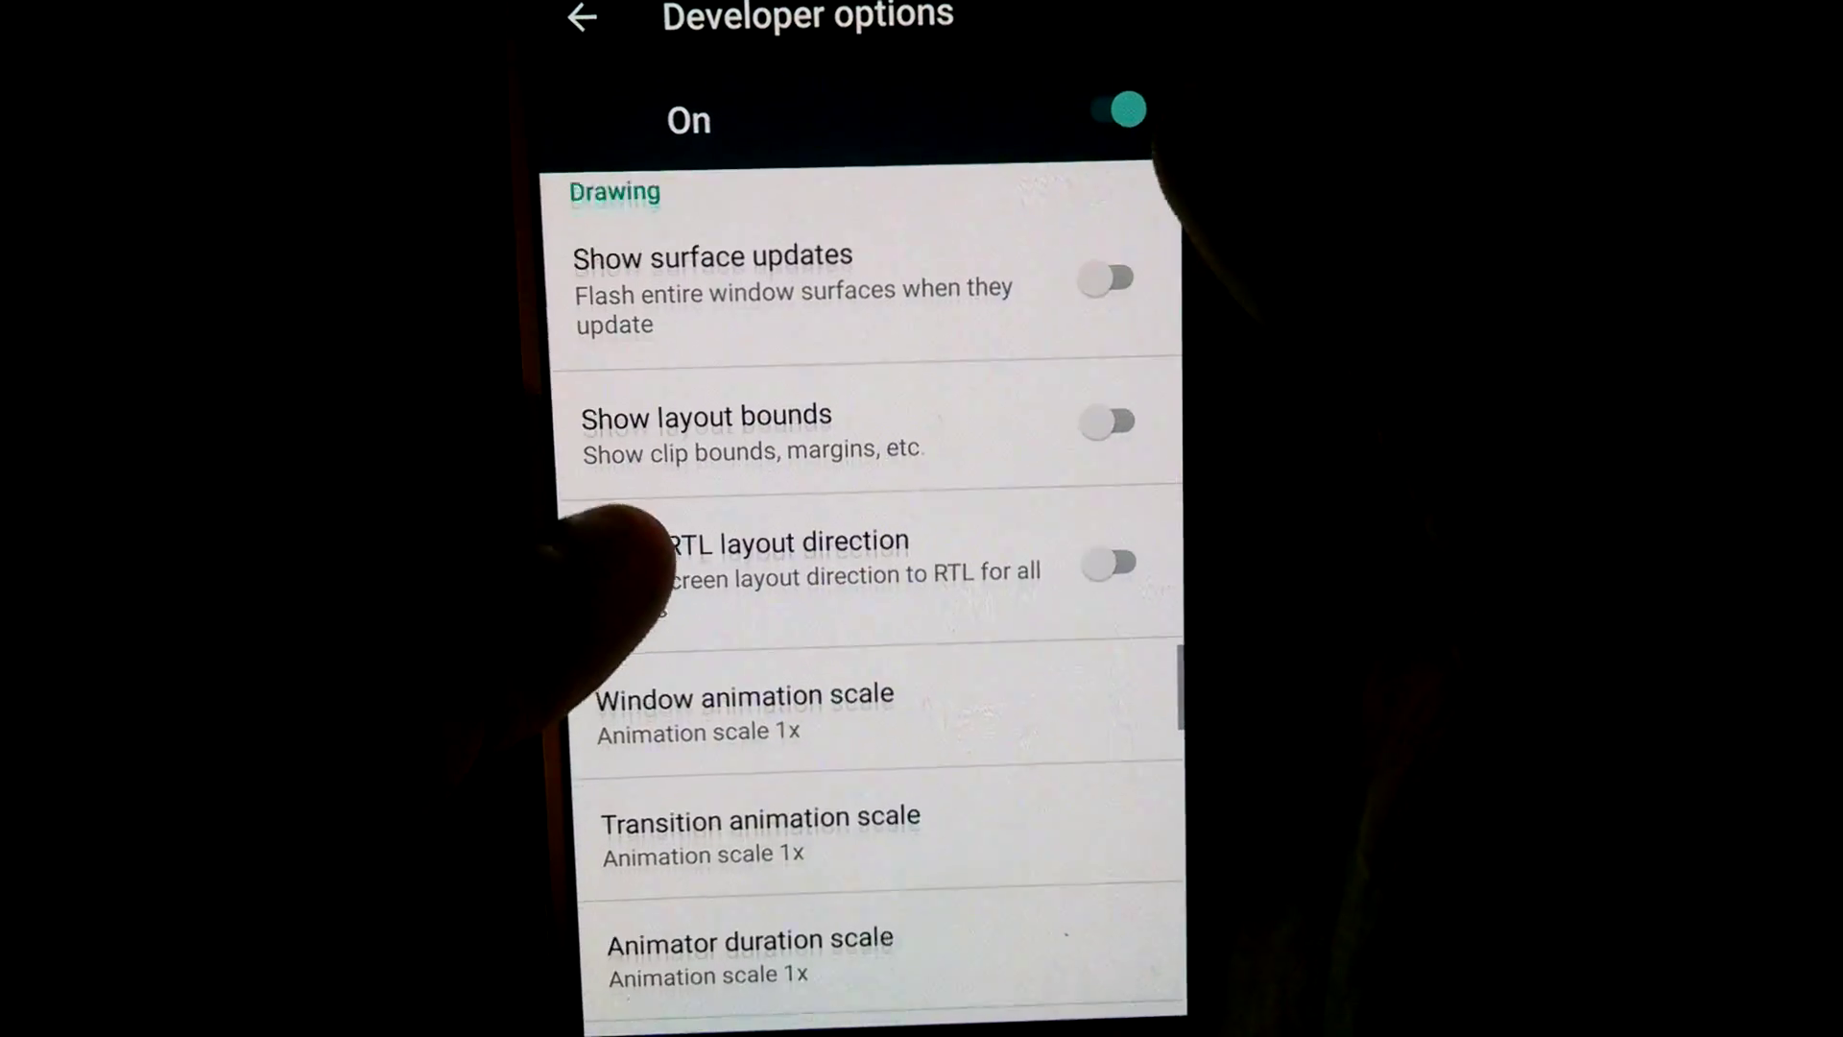
{"action": "scroll", "coordinate": [878, 576], "scroll_direction": "down", "scroll_amount": 2}
{"action": "scroll", "coordinate": [663, 705], "scroll_direction": "down", "scroll_amount": 1}
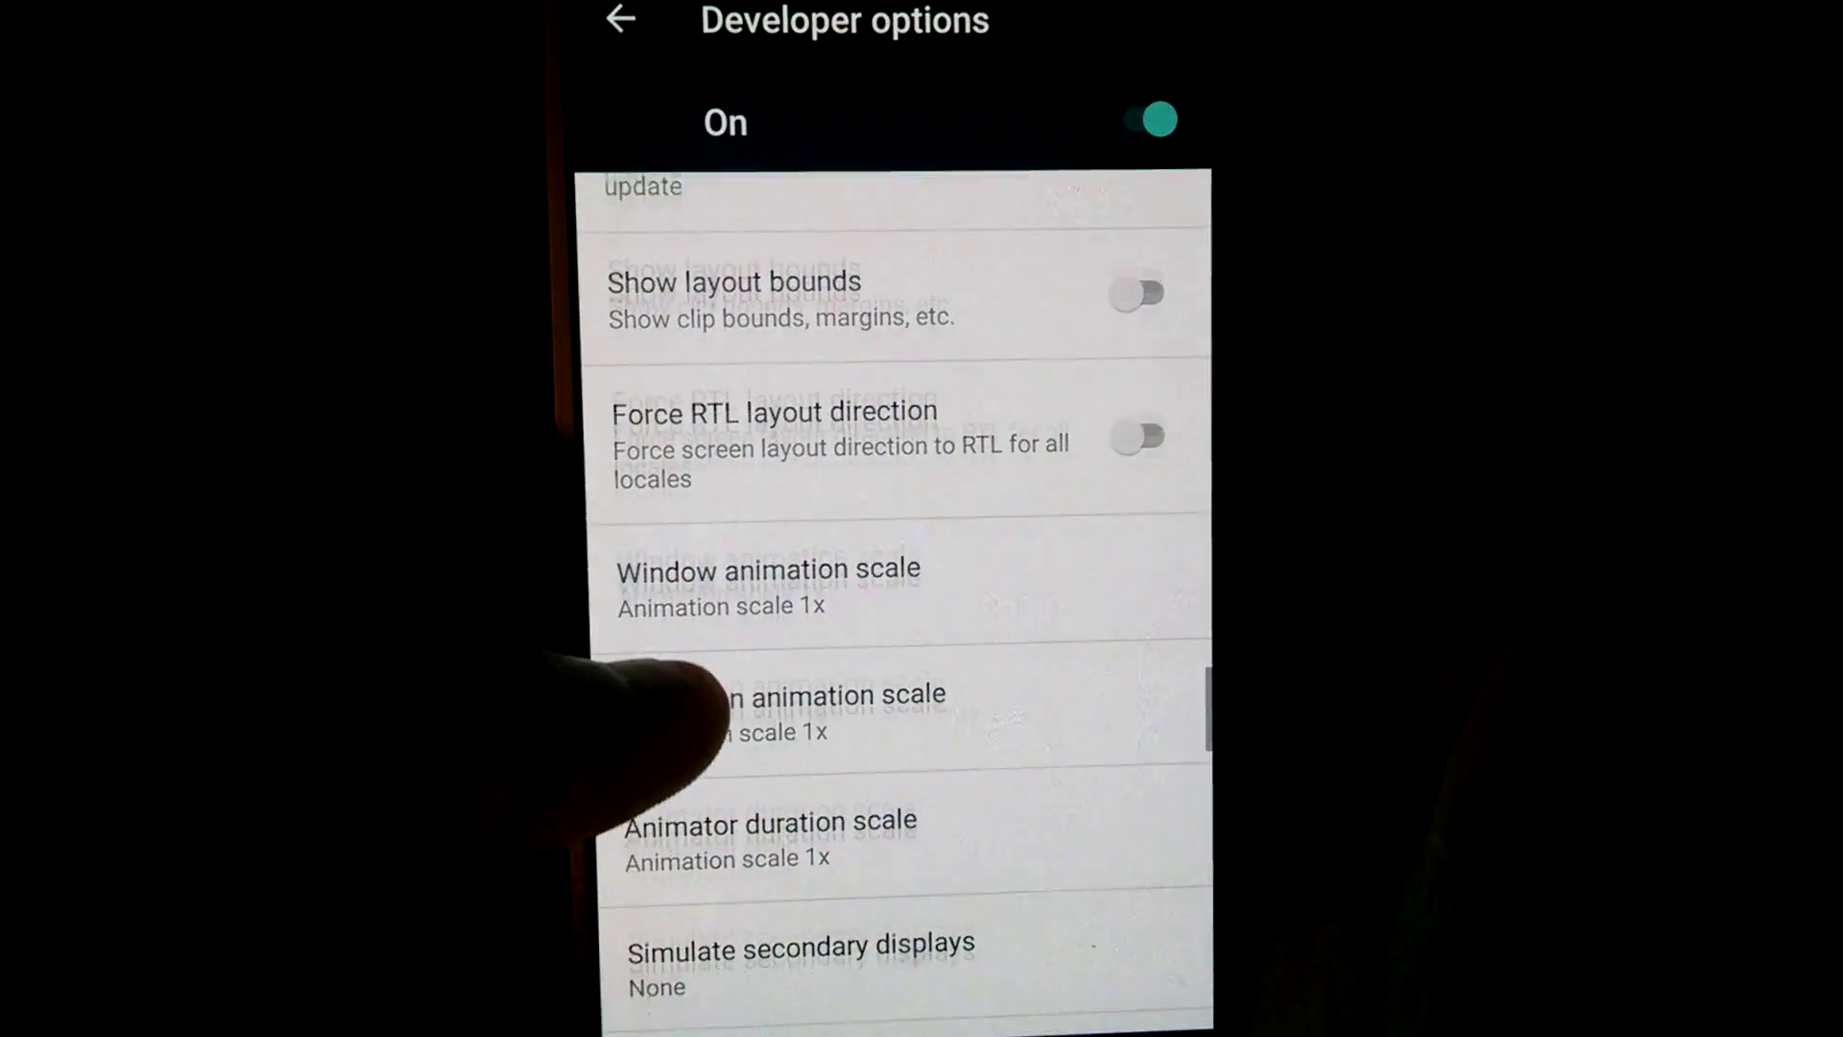
{"action": "scroll", "coordinate": [655, 533], "scroll_direction": "down", "scroll_amount": 2}
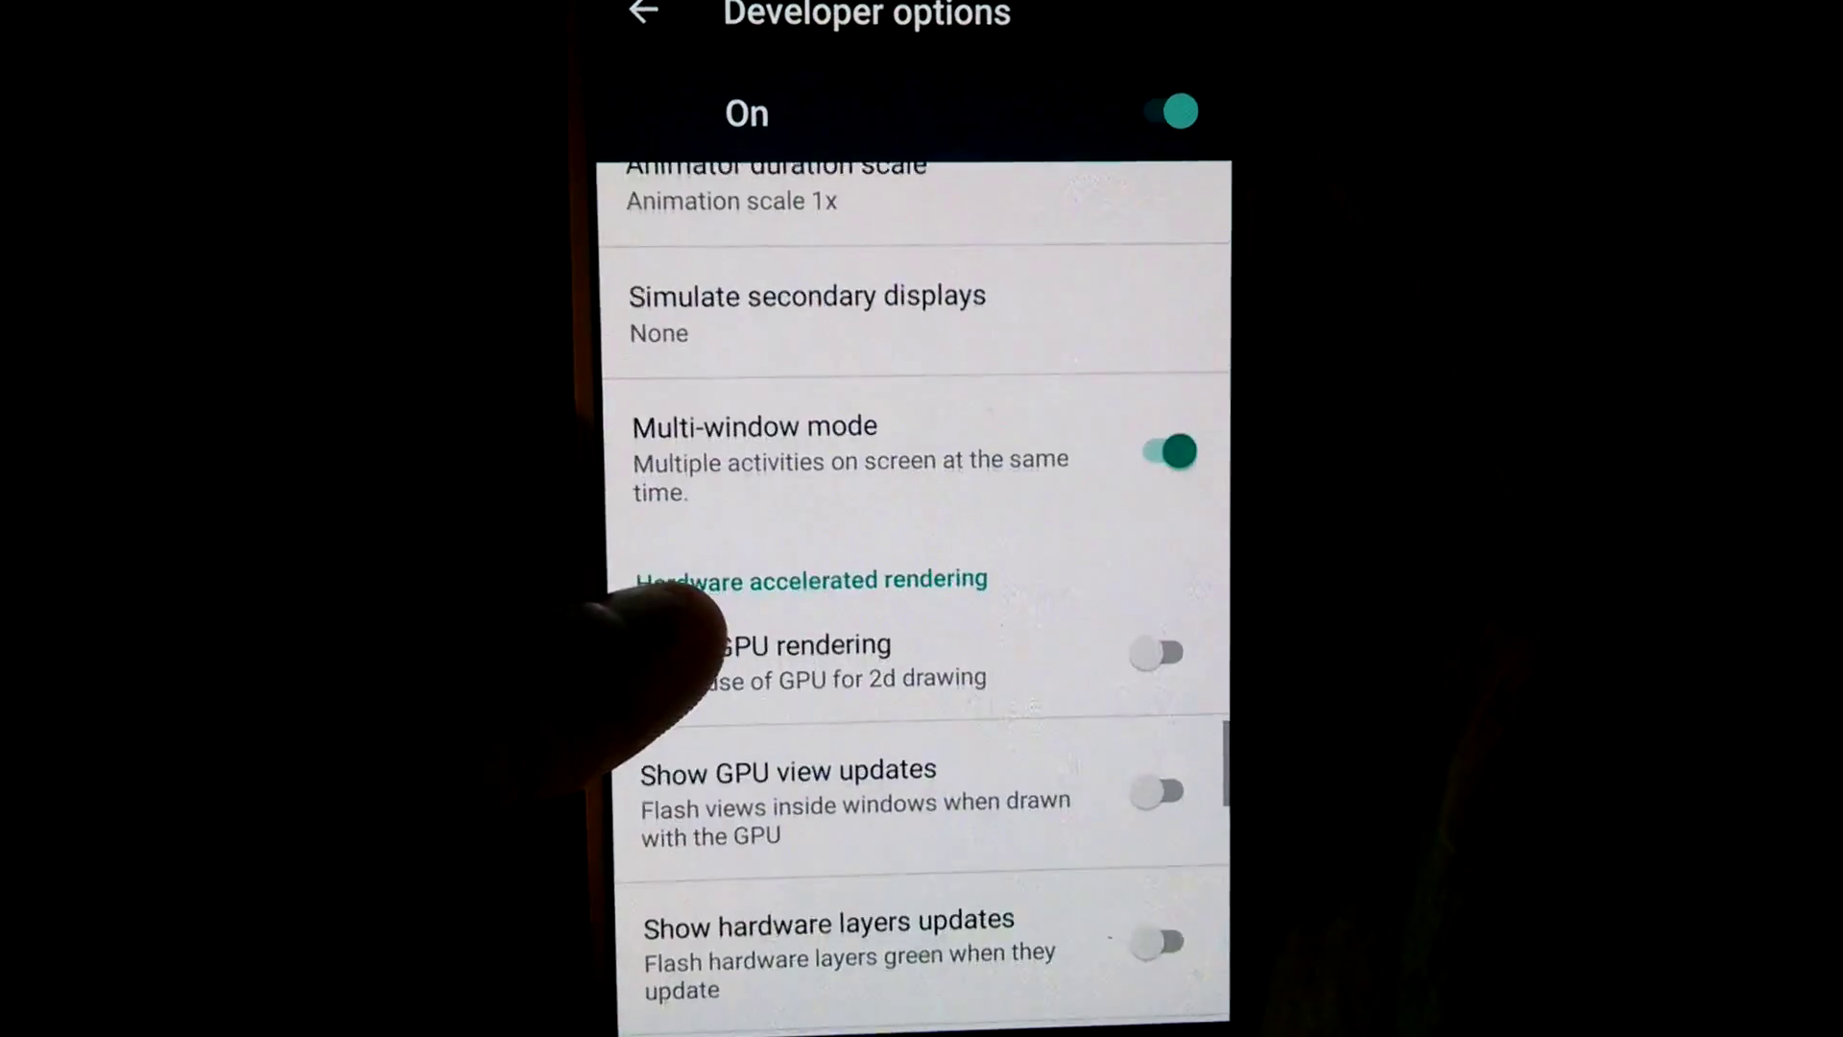
{"action": "left_click", "coordinate": [1094, 440]}
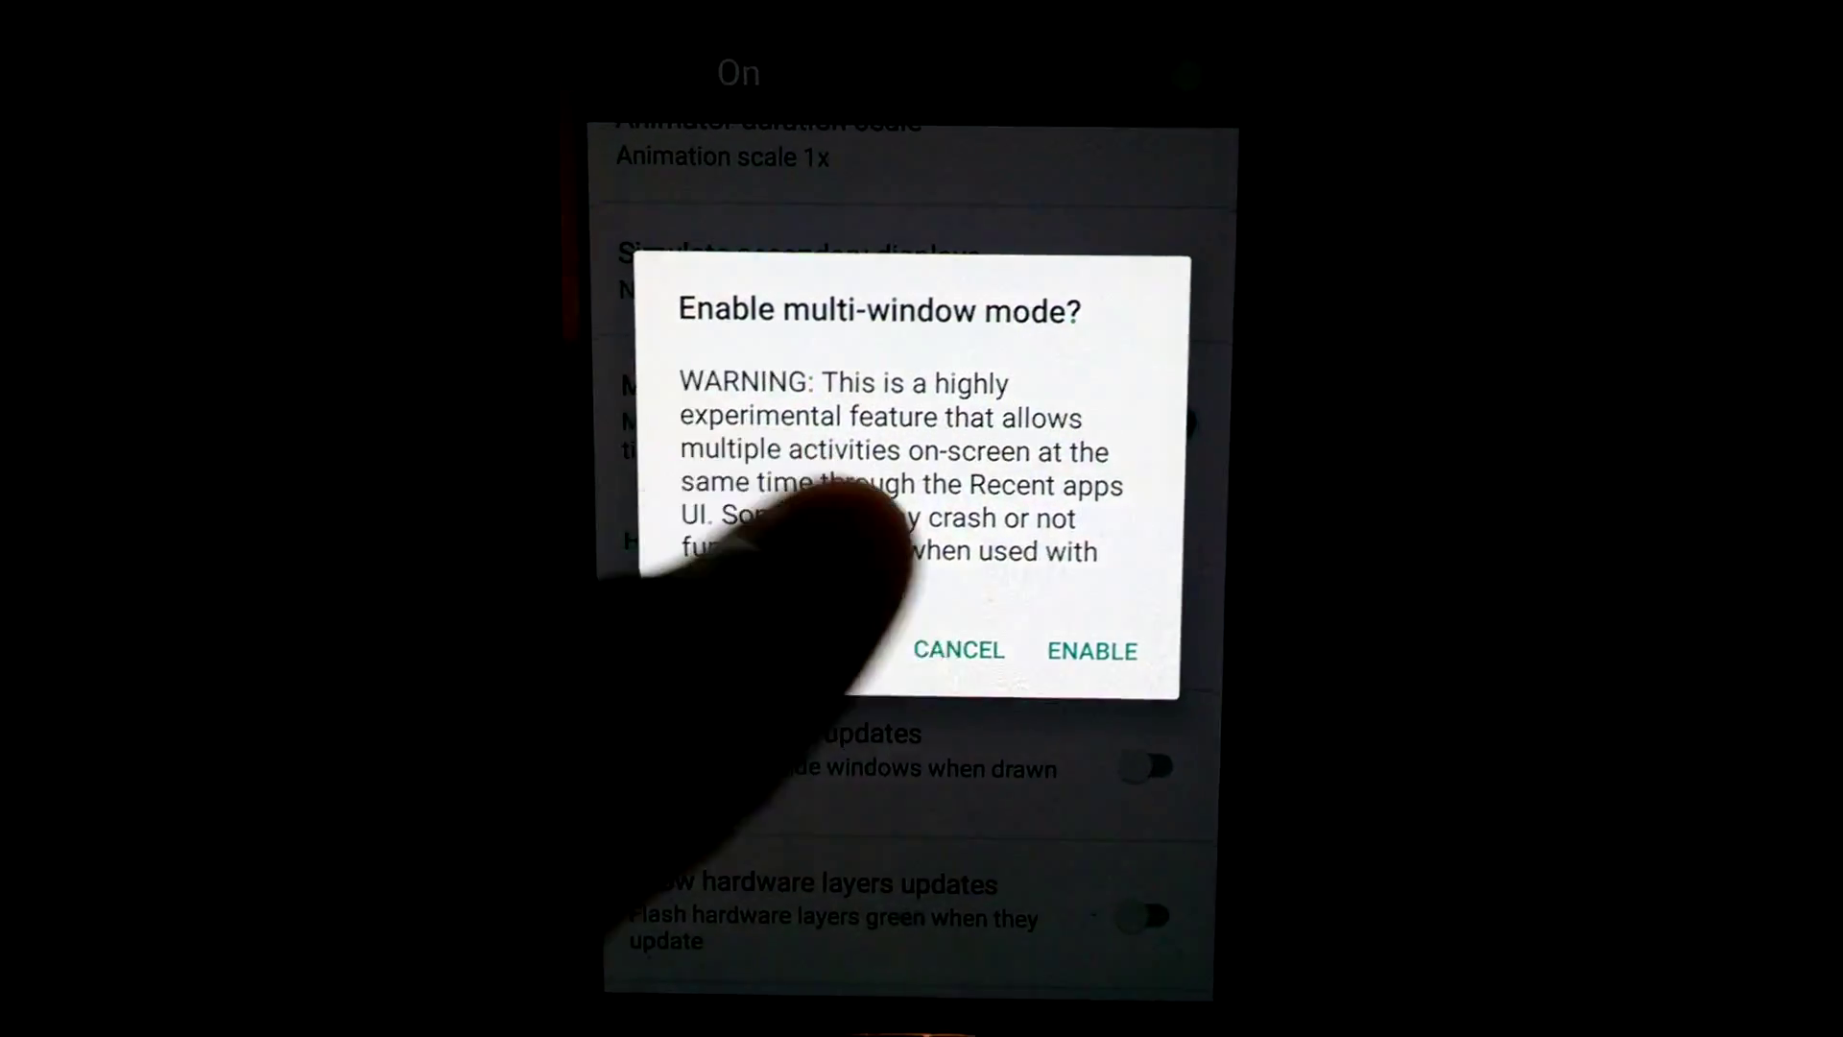
{"action": "left_click", "coordinate": [1062, 665]}
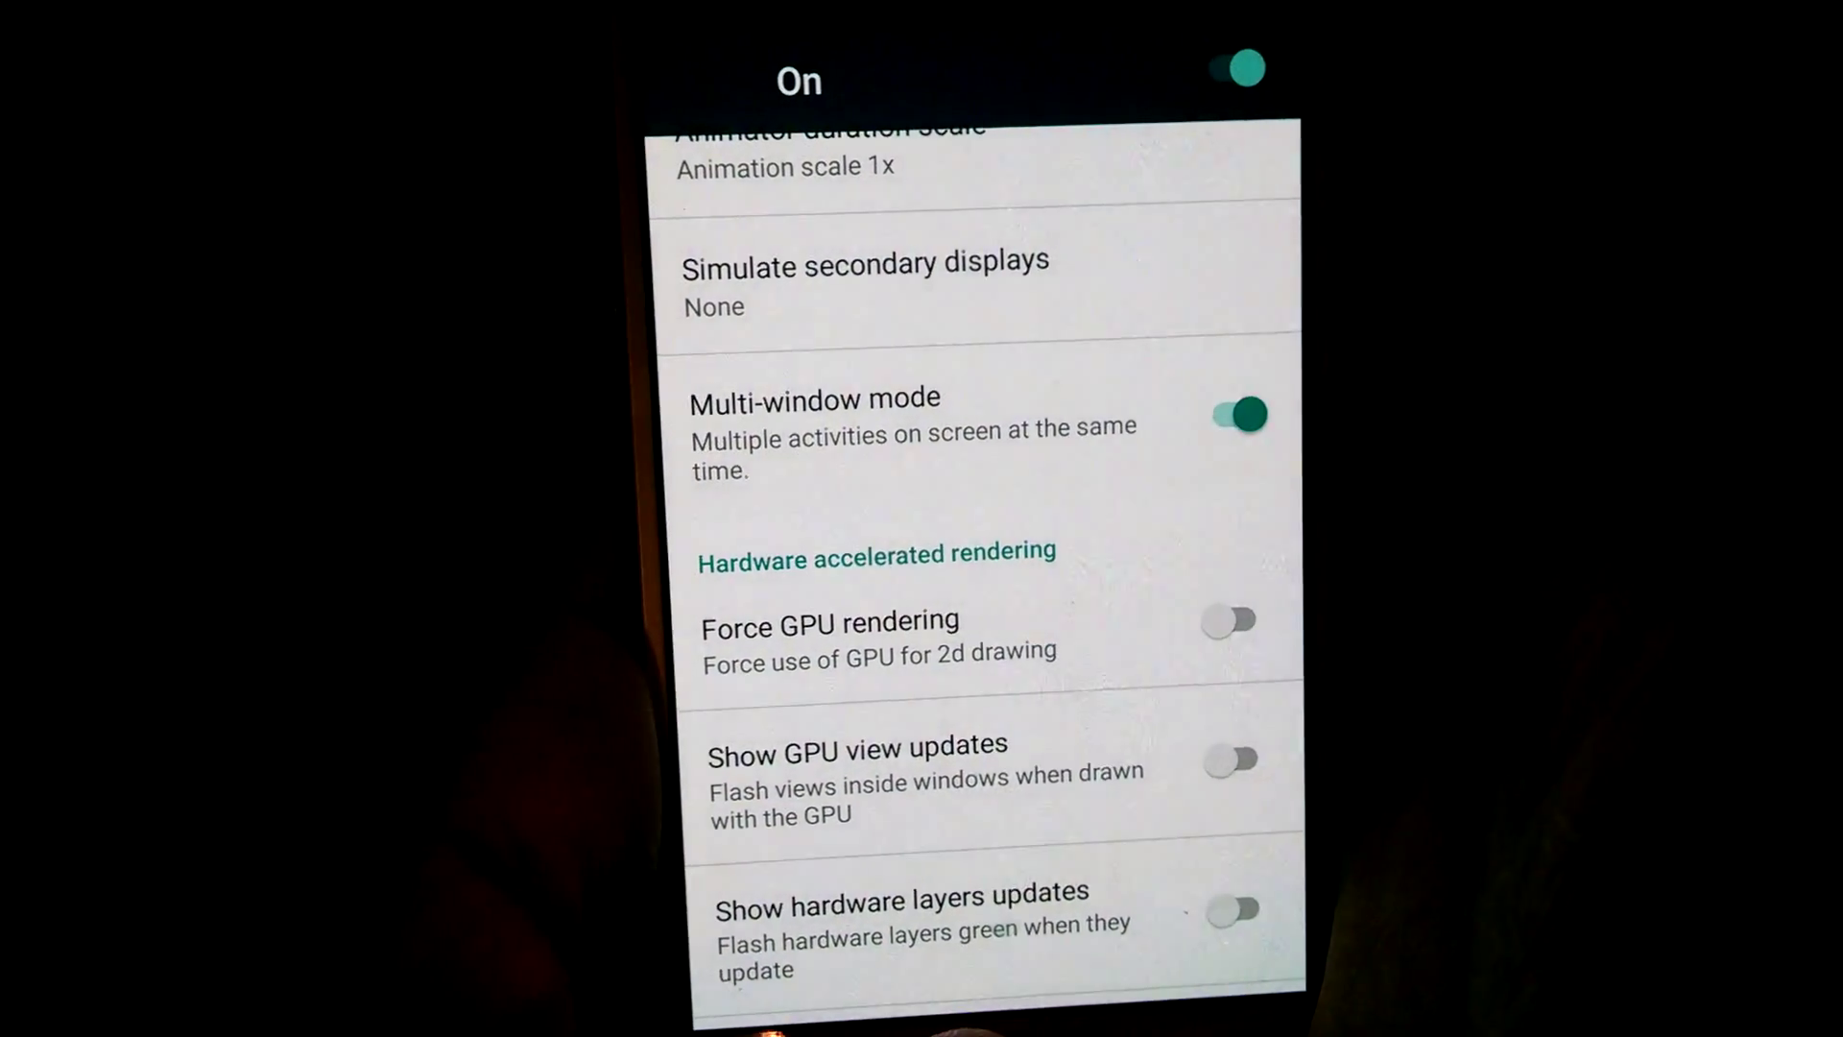
{"action": "left_click", "coordinate": [1152, 1025]}
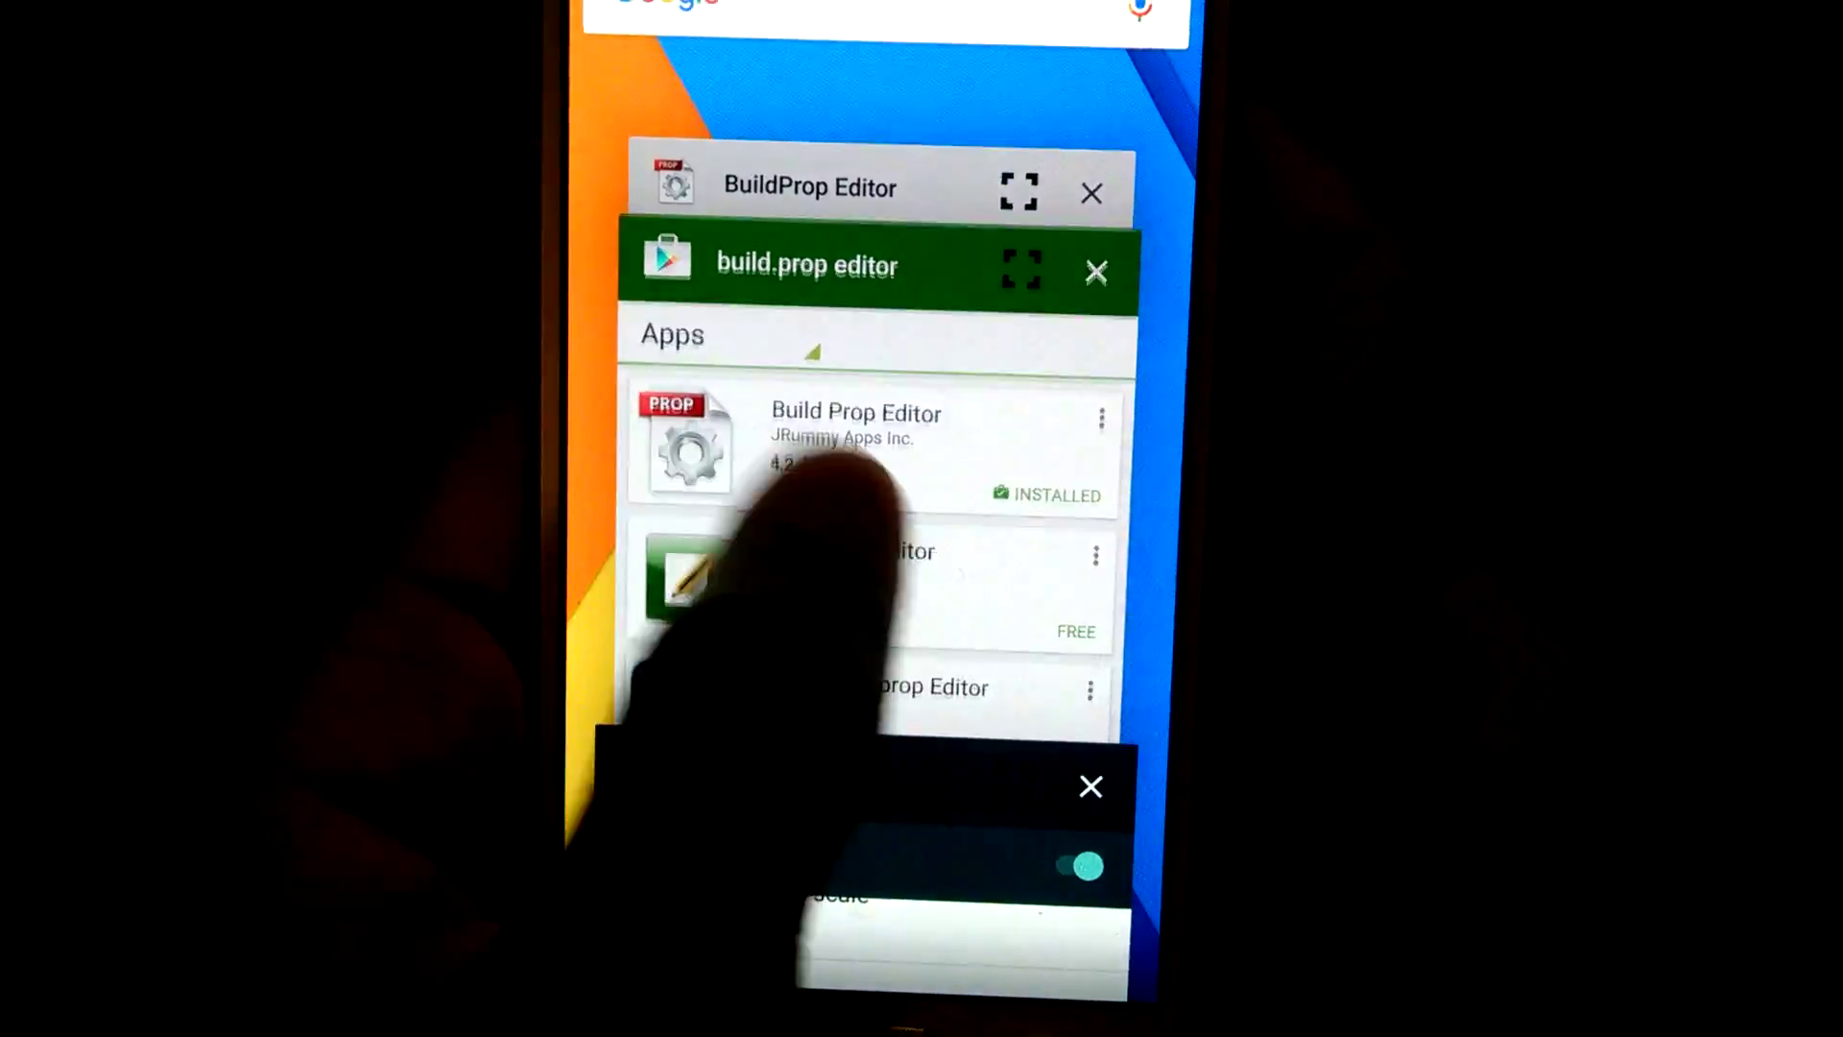
Launch Calculator from the app drawer, then return home and reopen the app list
{"action": "left_click", "coordinate": [864, 807]}
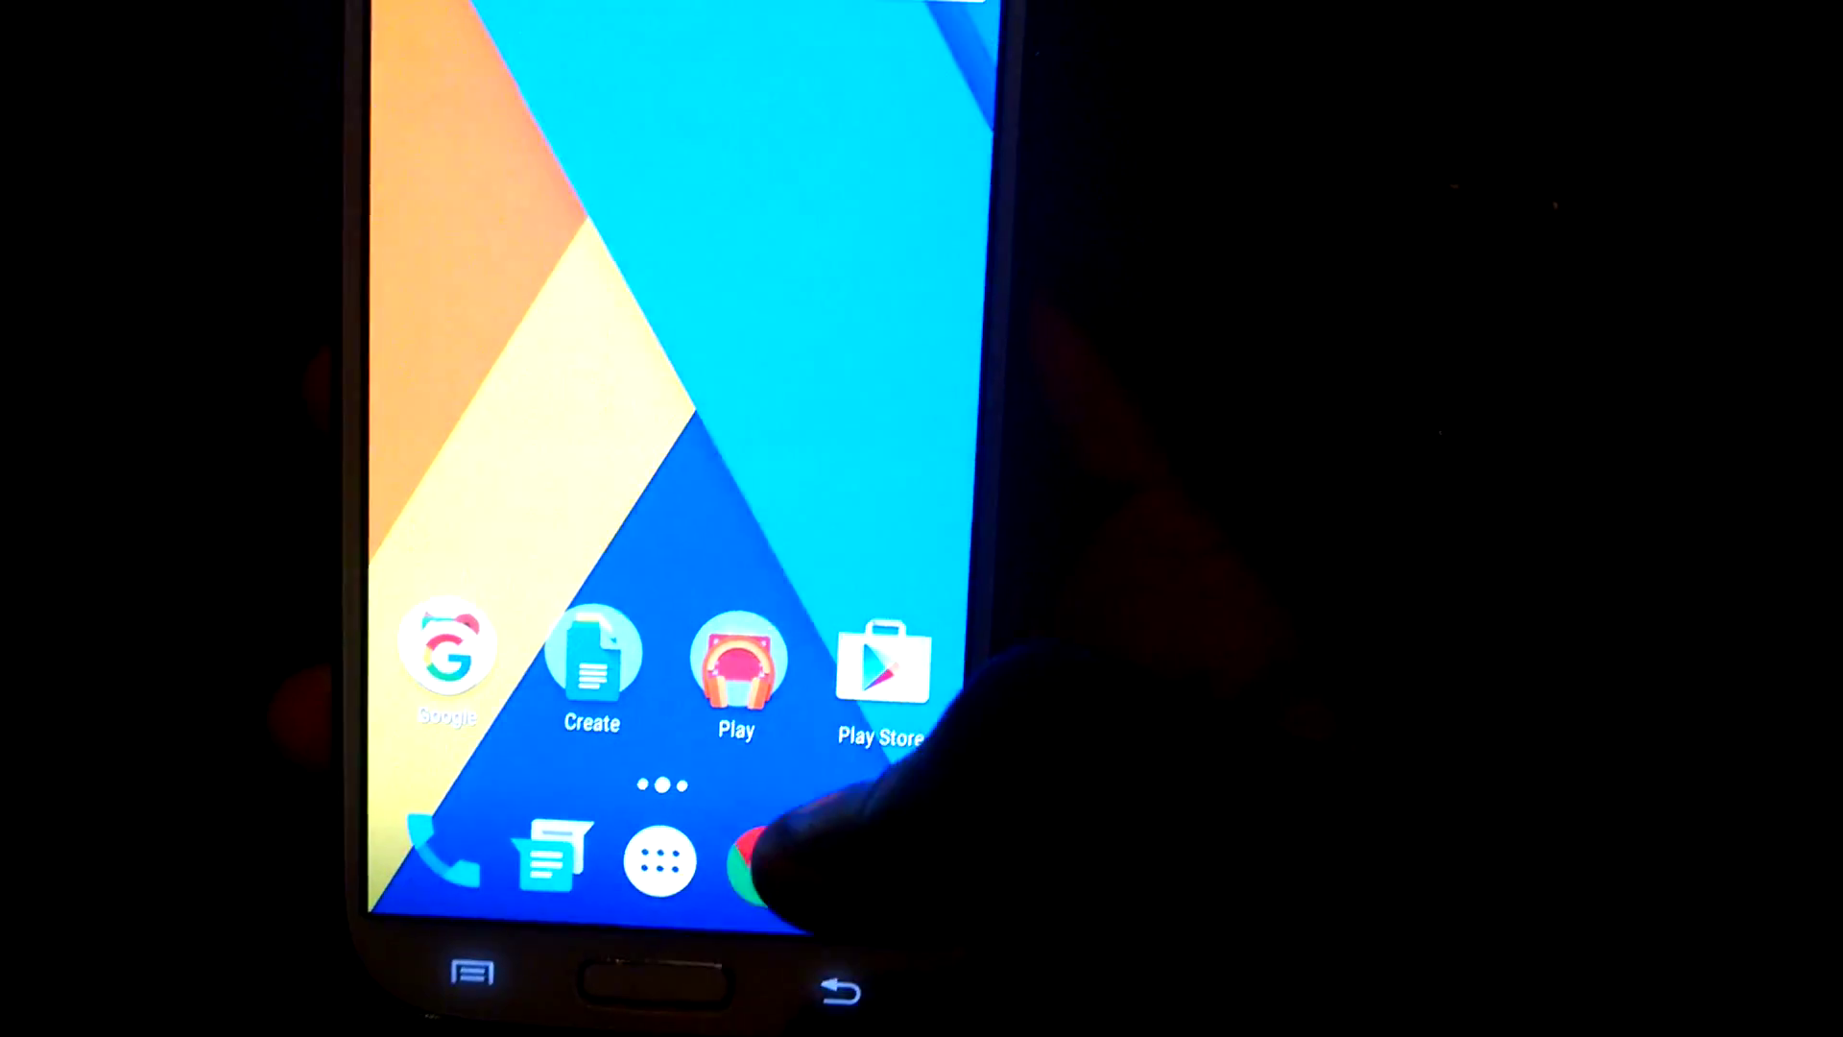
{"action": "left_click", "coordinate": [659, 850]}
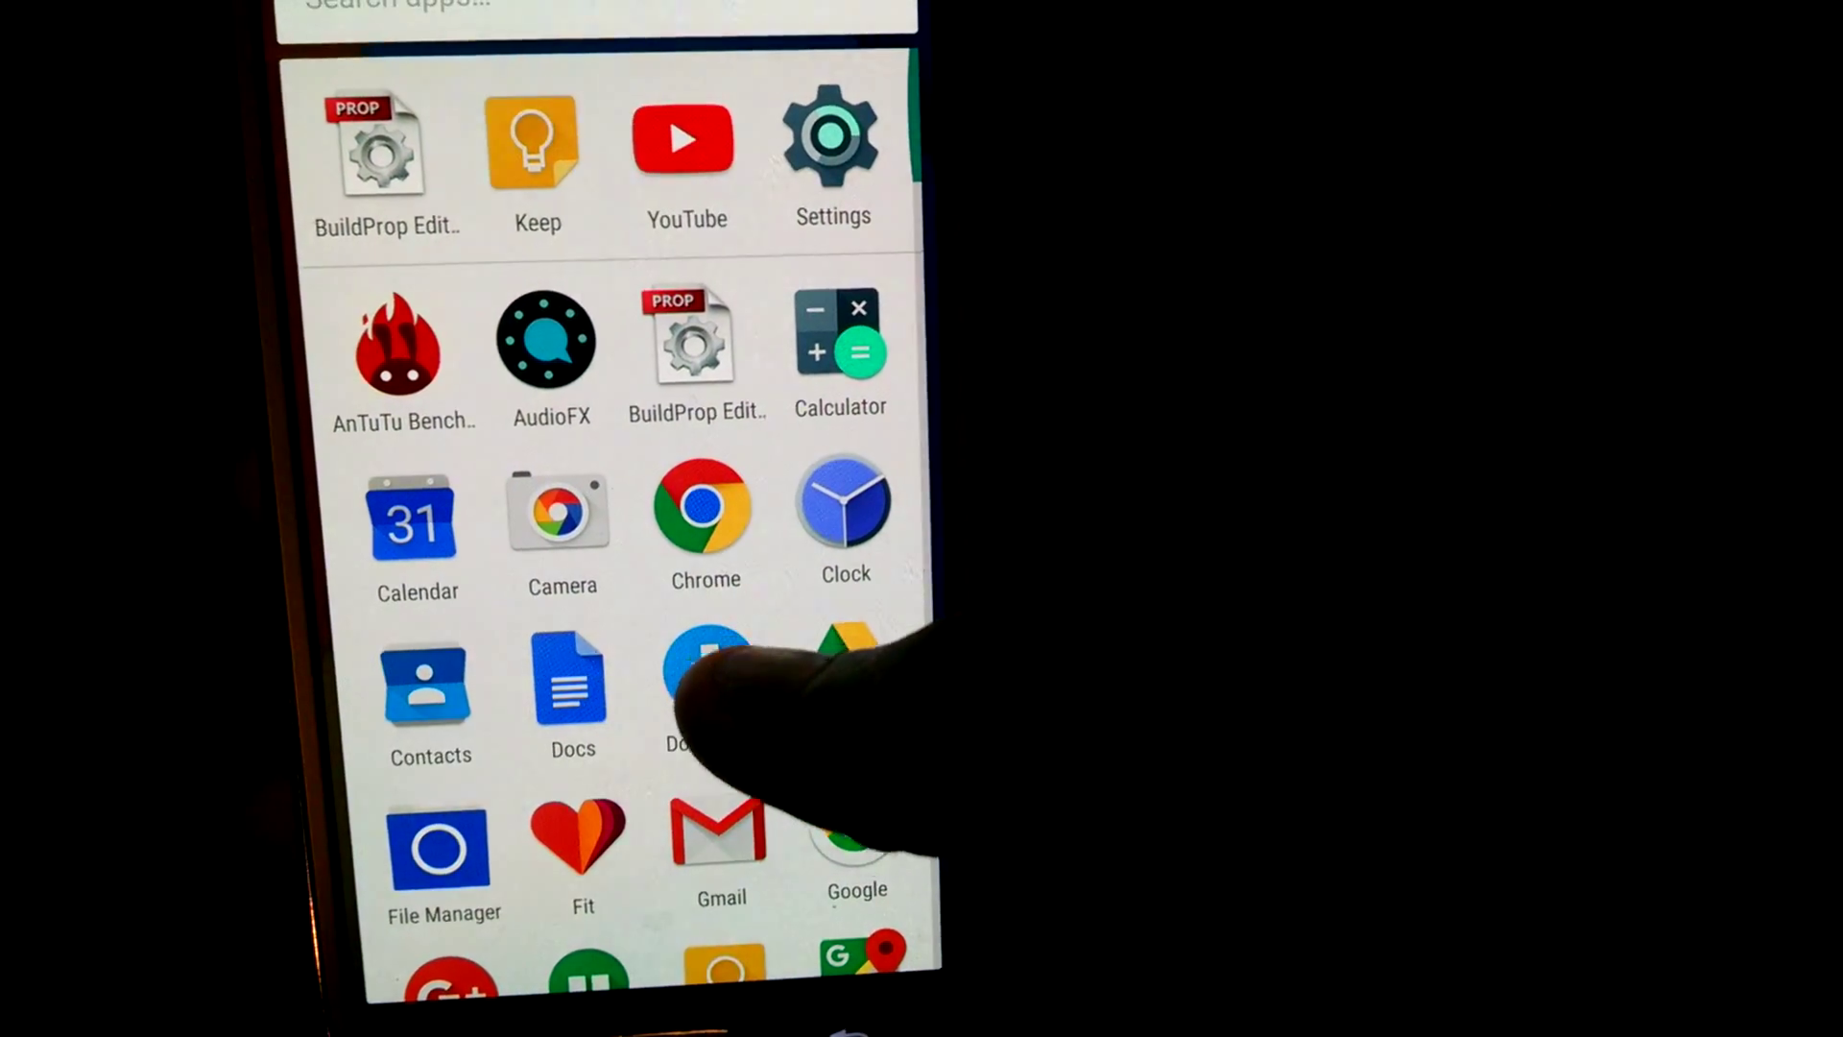
{"action": "scroll", "coordinate": [807, 647], "scroll_direction": "down", "scroll_amount": 2}
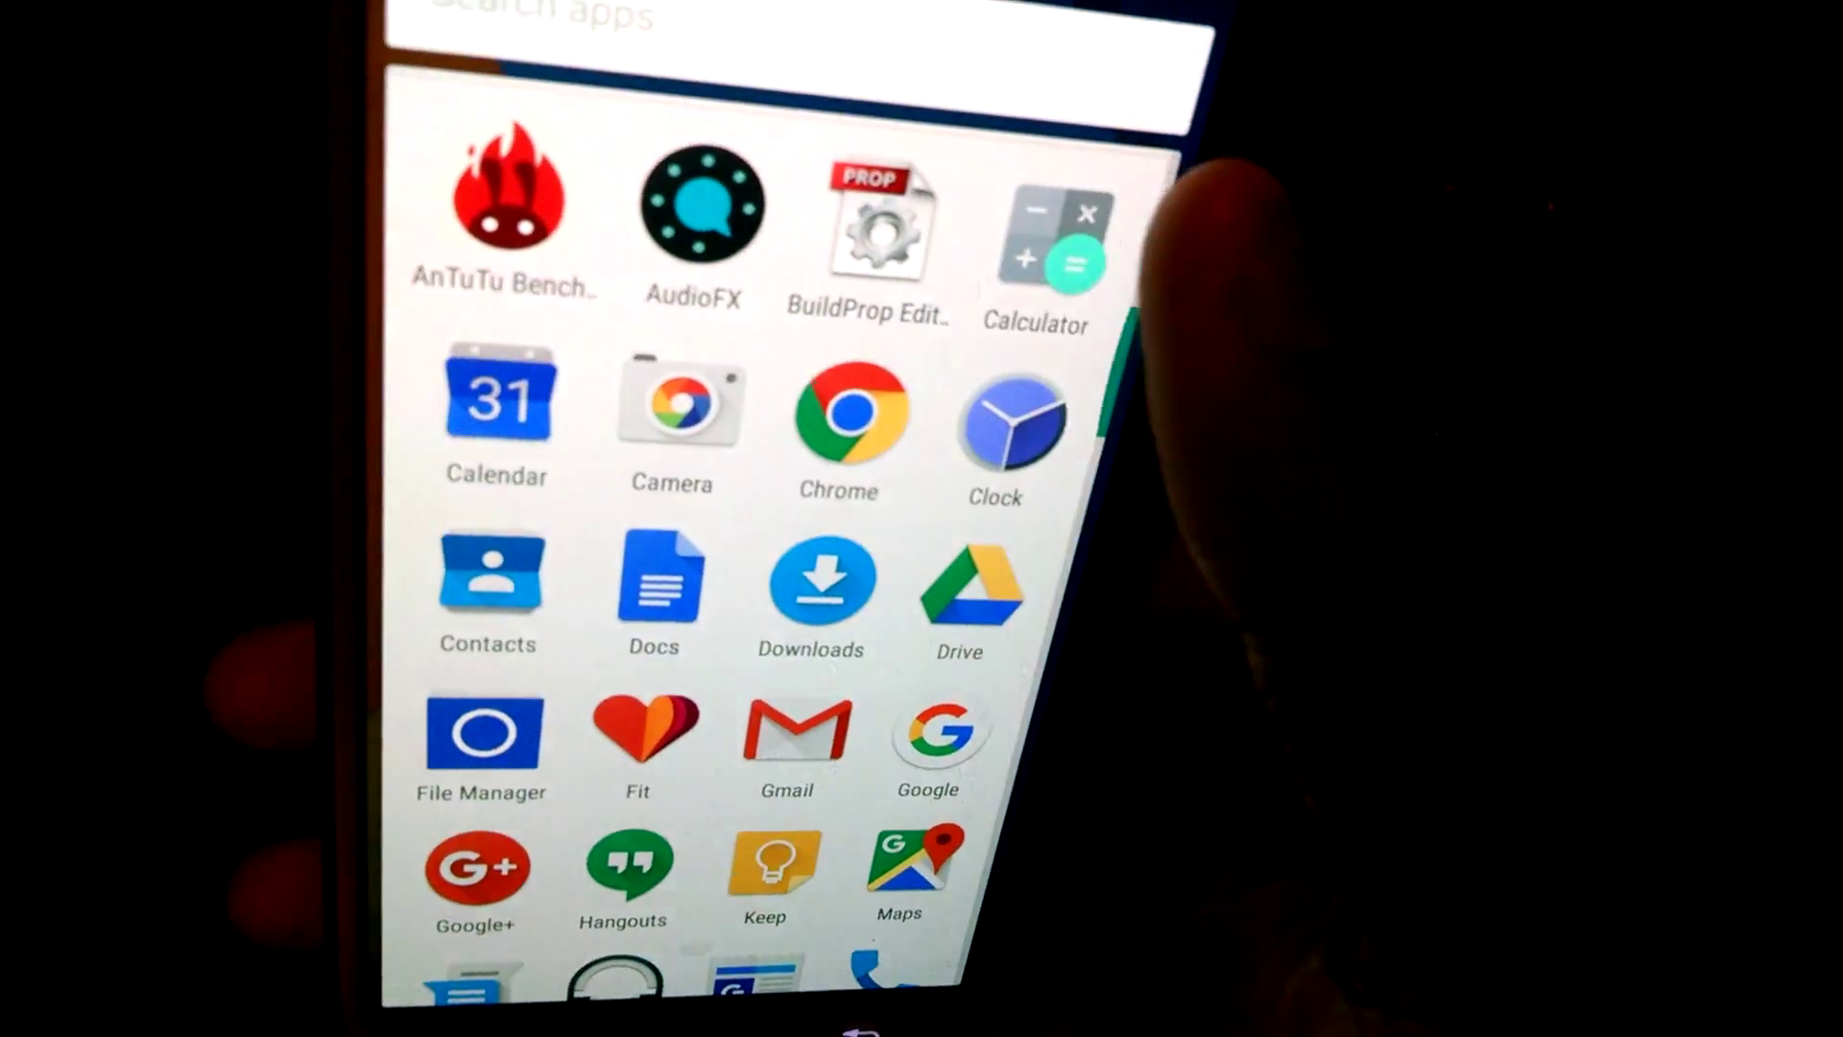
{"action": "left_click", "coordinate": [1055, 238]}
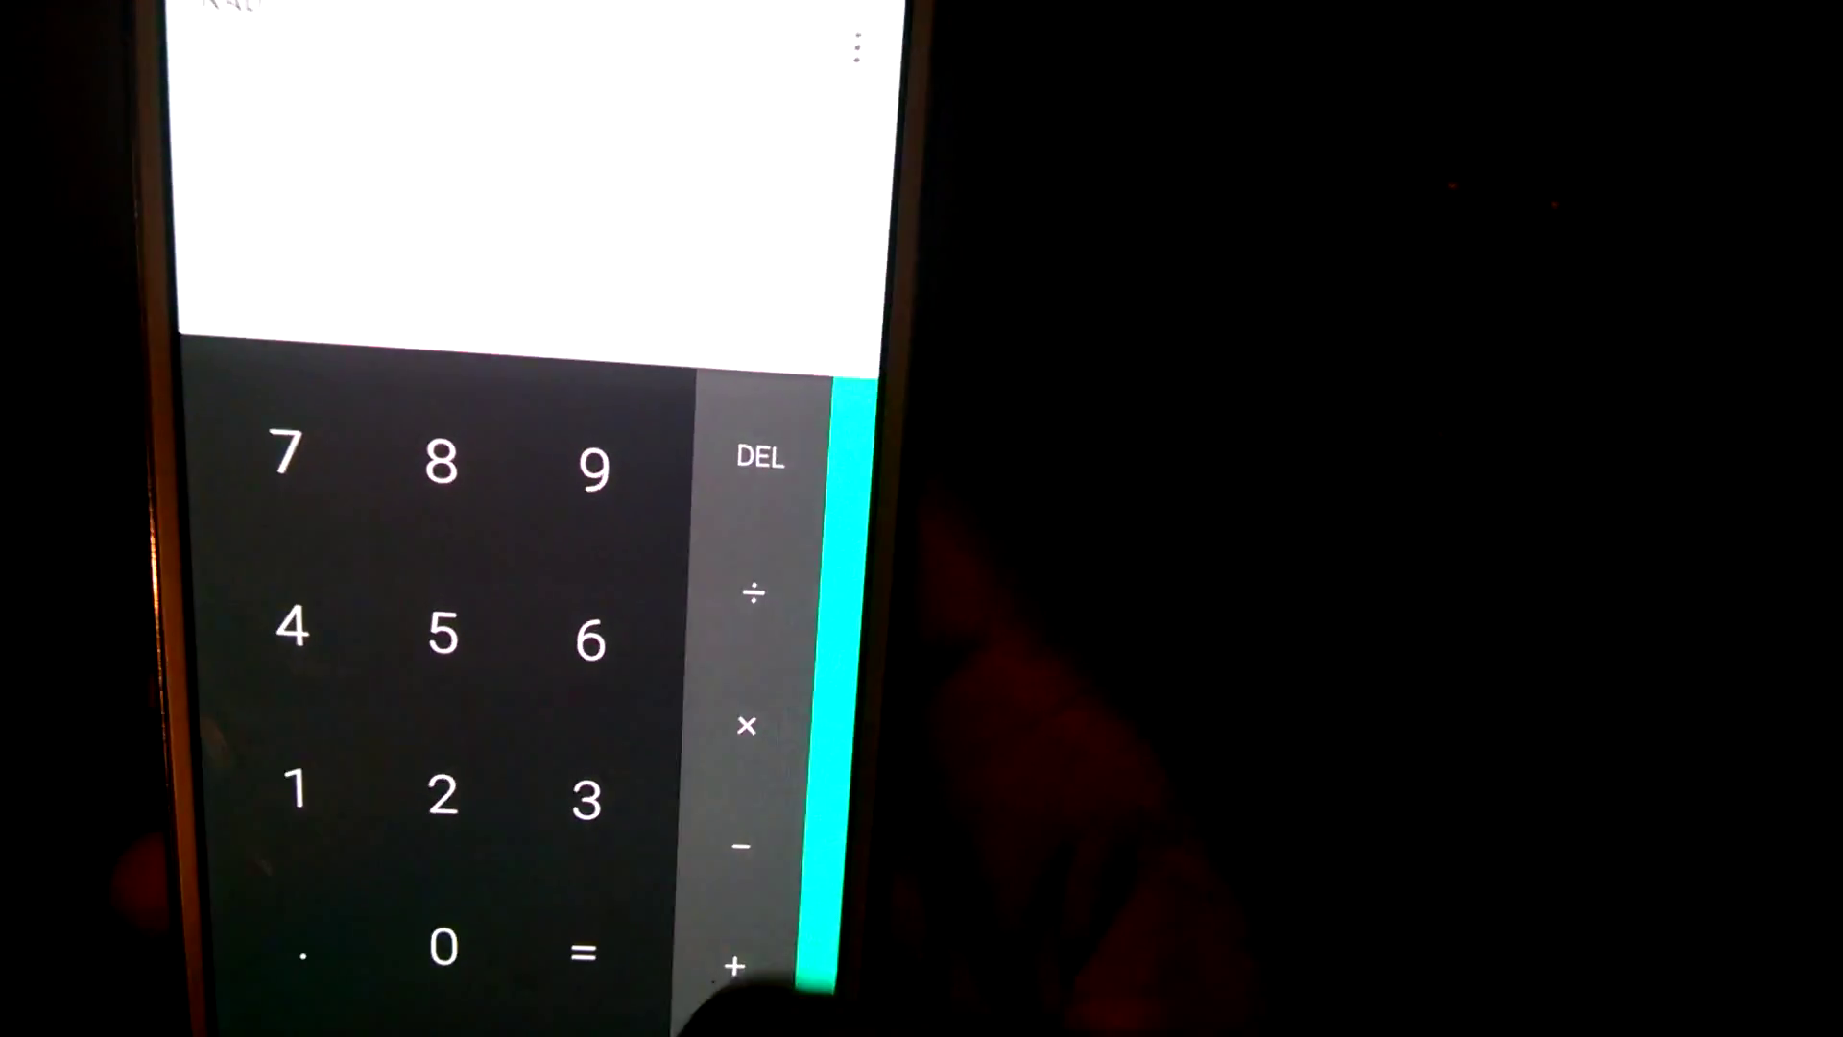
{"action": "left_click", "coordinate": [863, 1016]}
{"action": "left_click", "coordinate": [622, 962]}
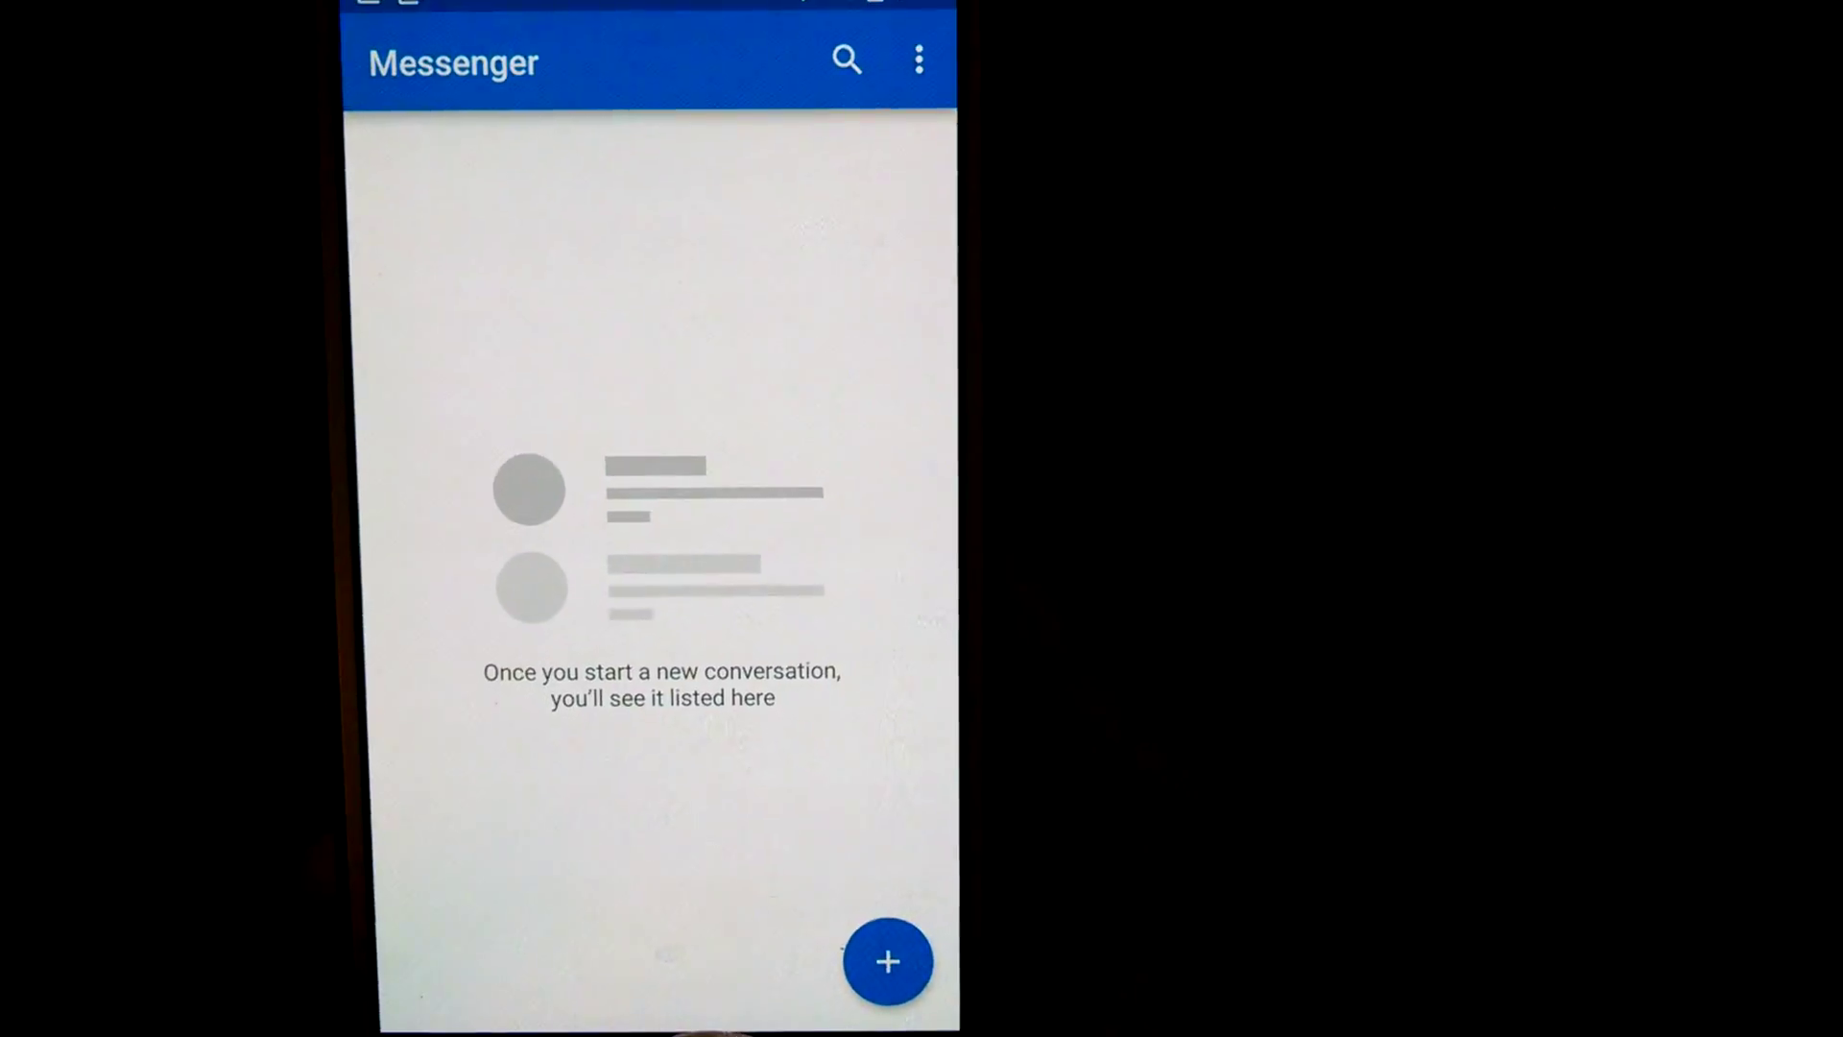
Split the screen with Calculator on top and Messenger below, then go home
{"action": "left_click", "coordinate": [677, 1008]}
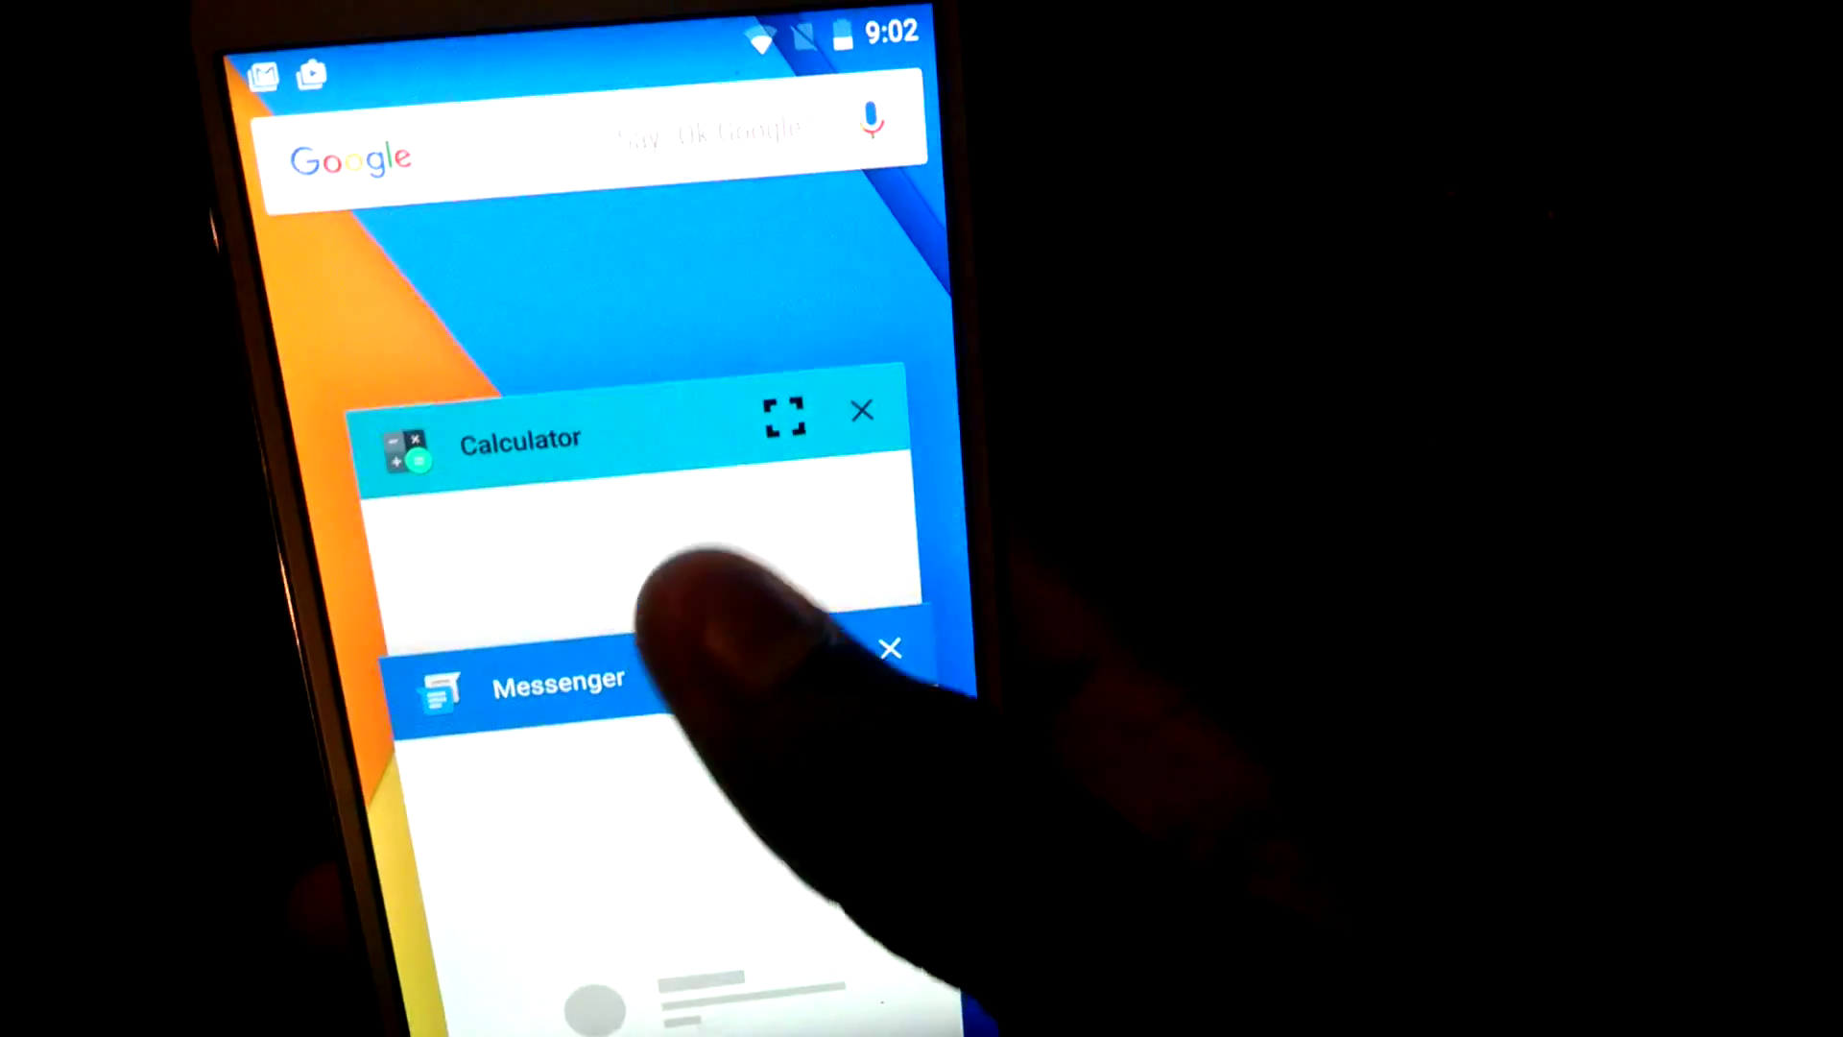
{"action": "left_click", "coordinate": [784, 417]}
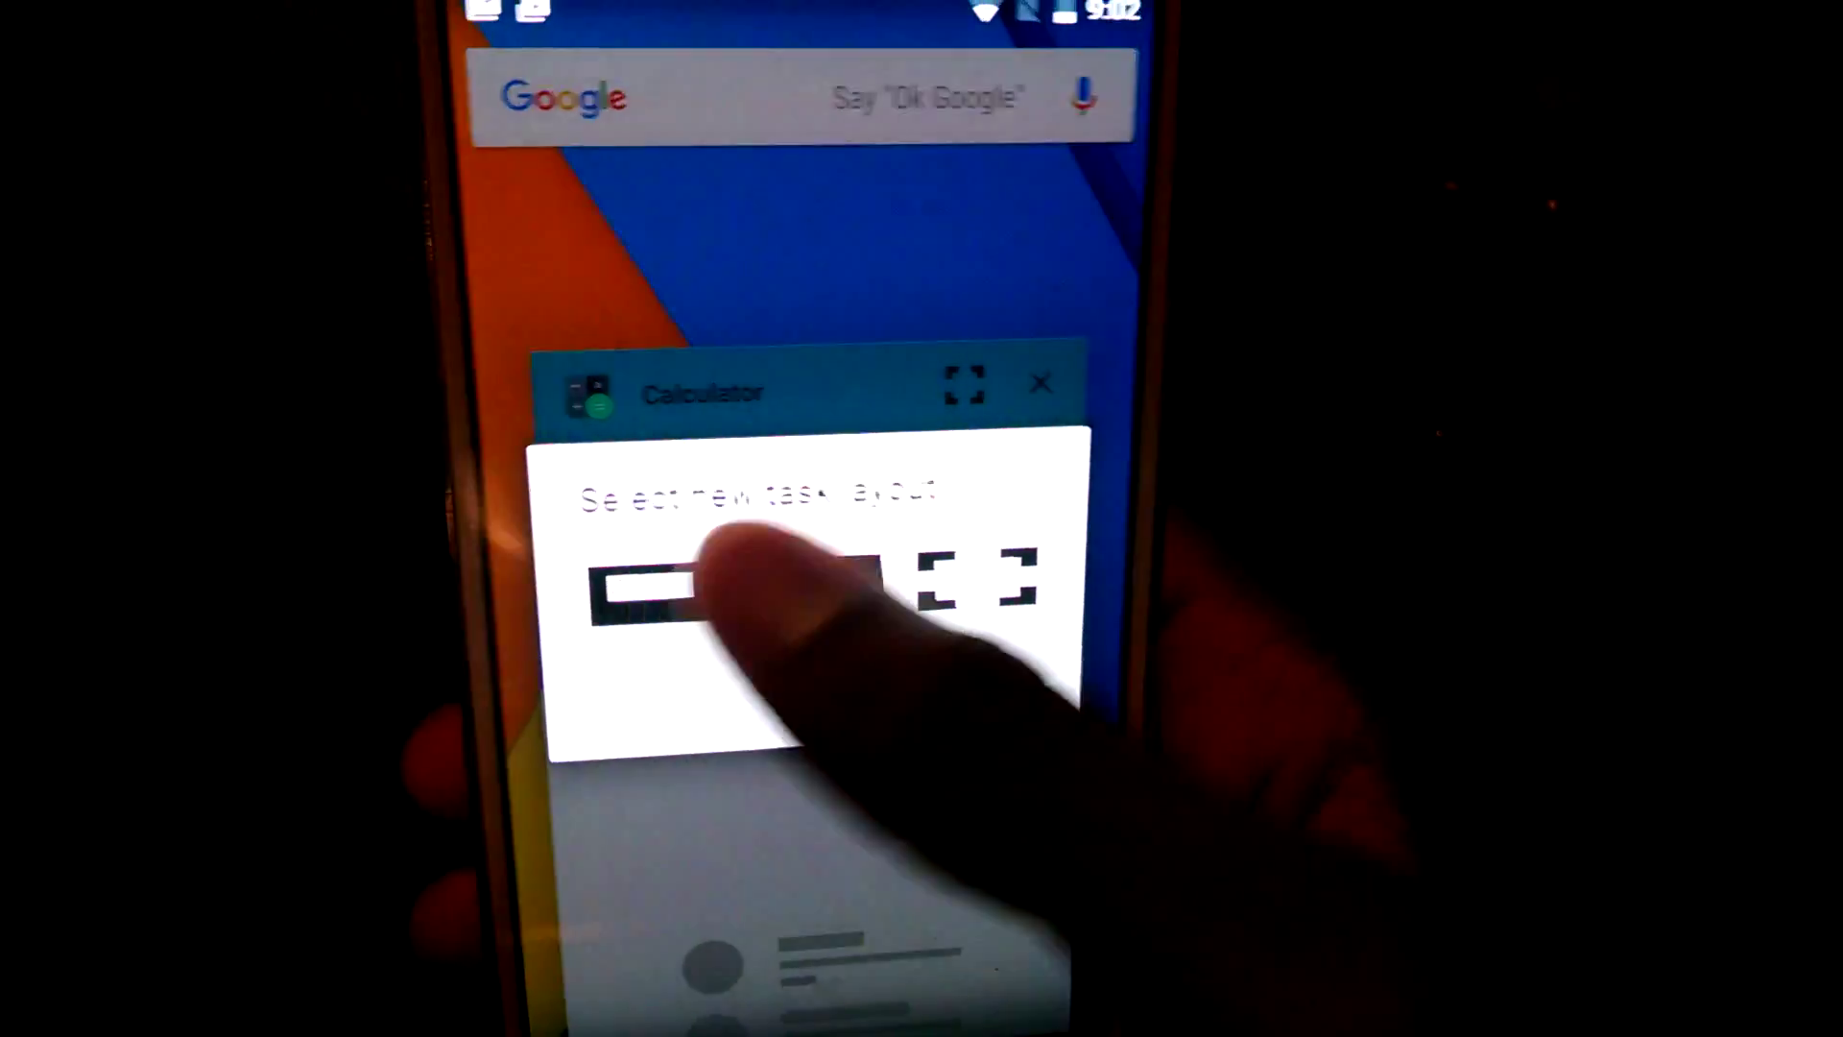
{"action": "left_click", "coordinate": [648, 590]}
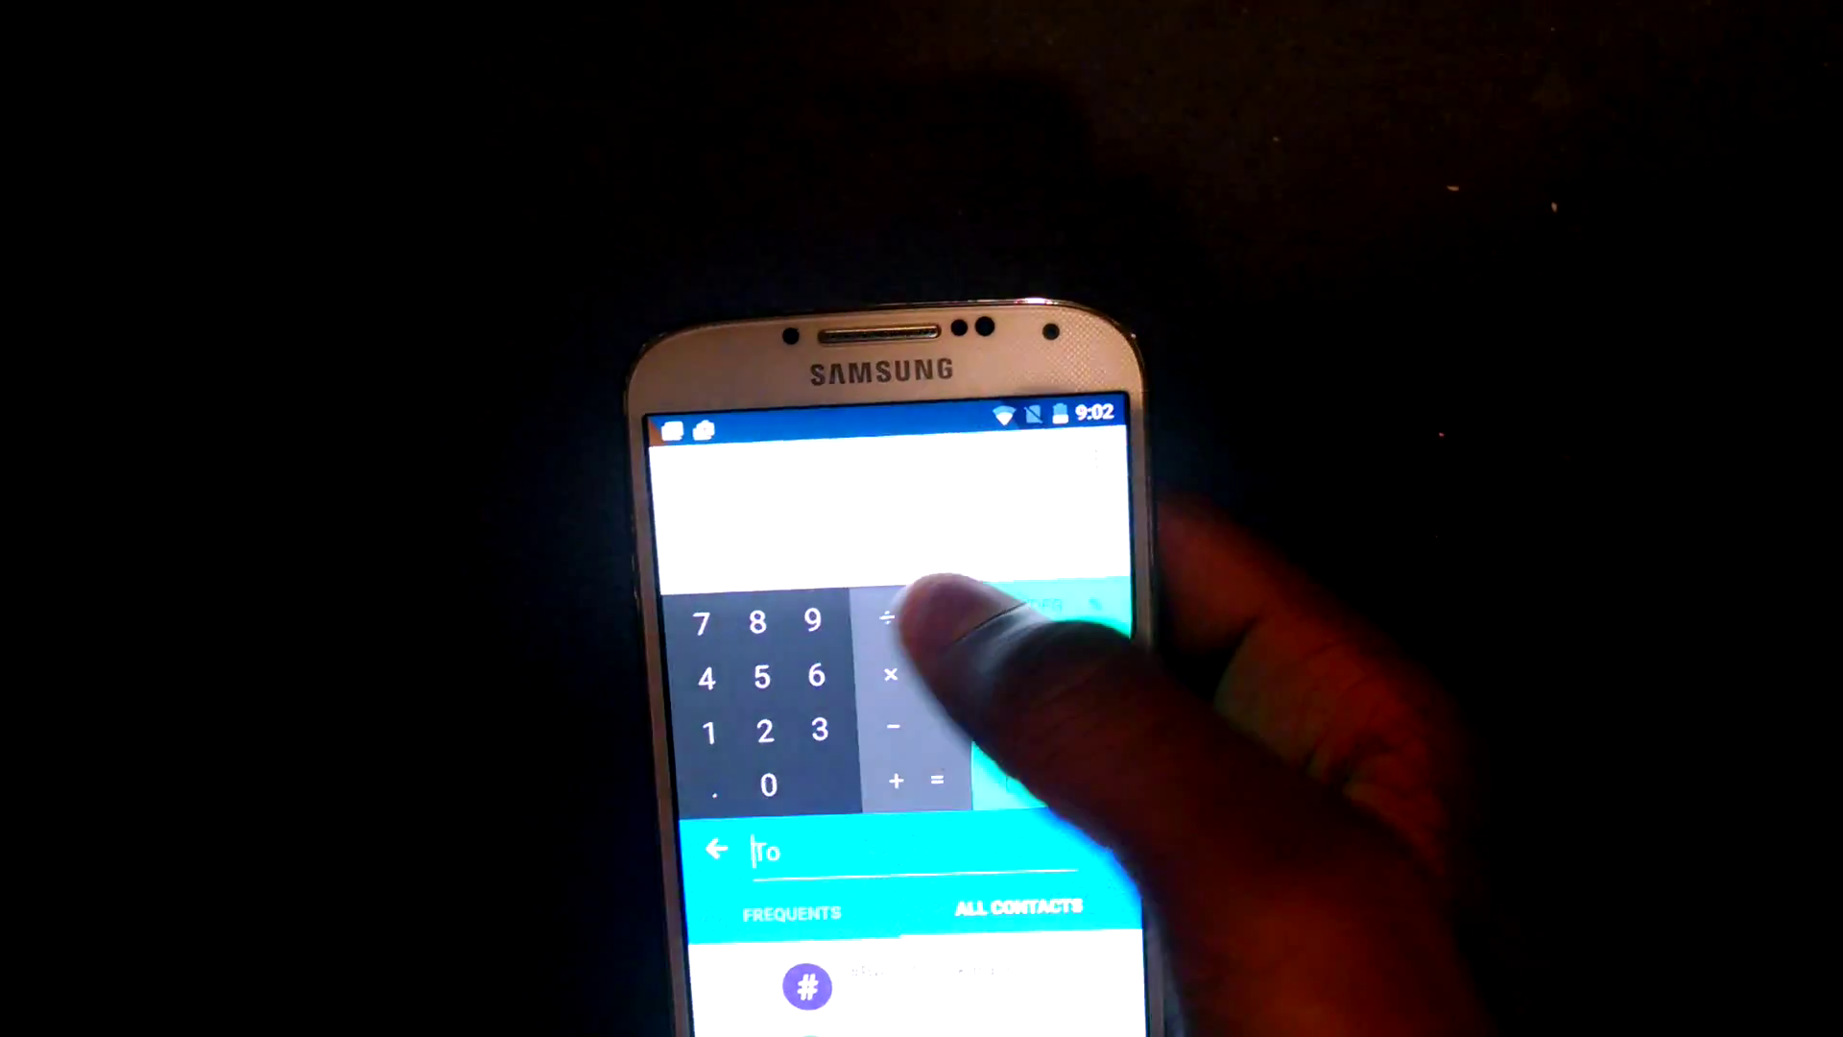
{"action": "left_click", "coordinate": [879, 850]}
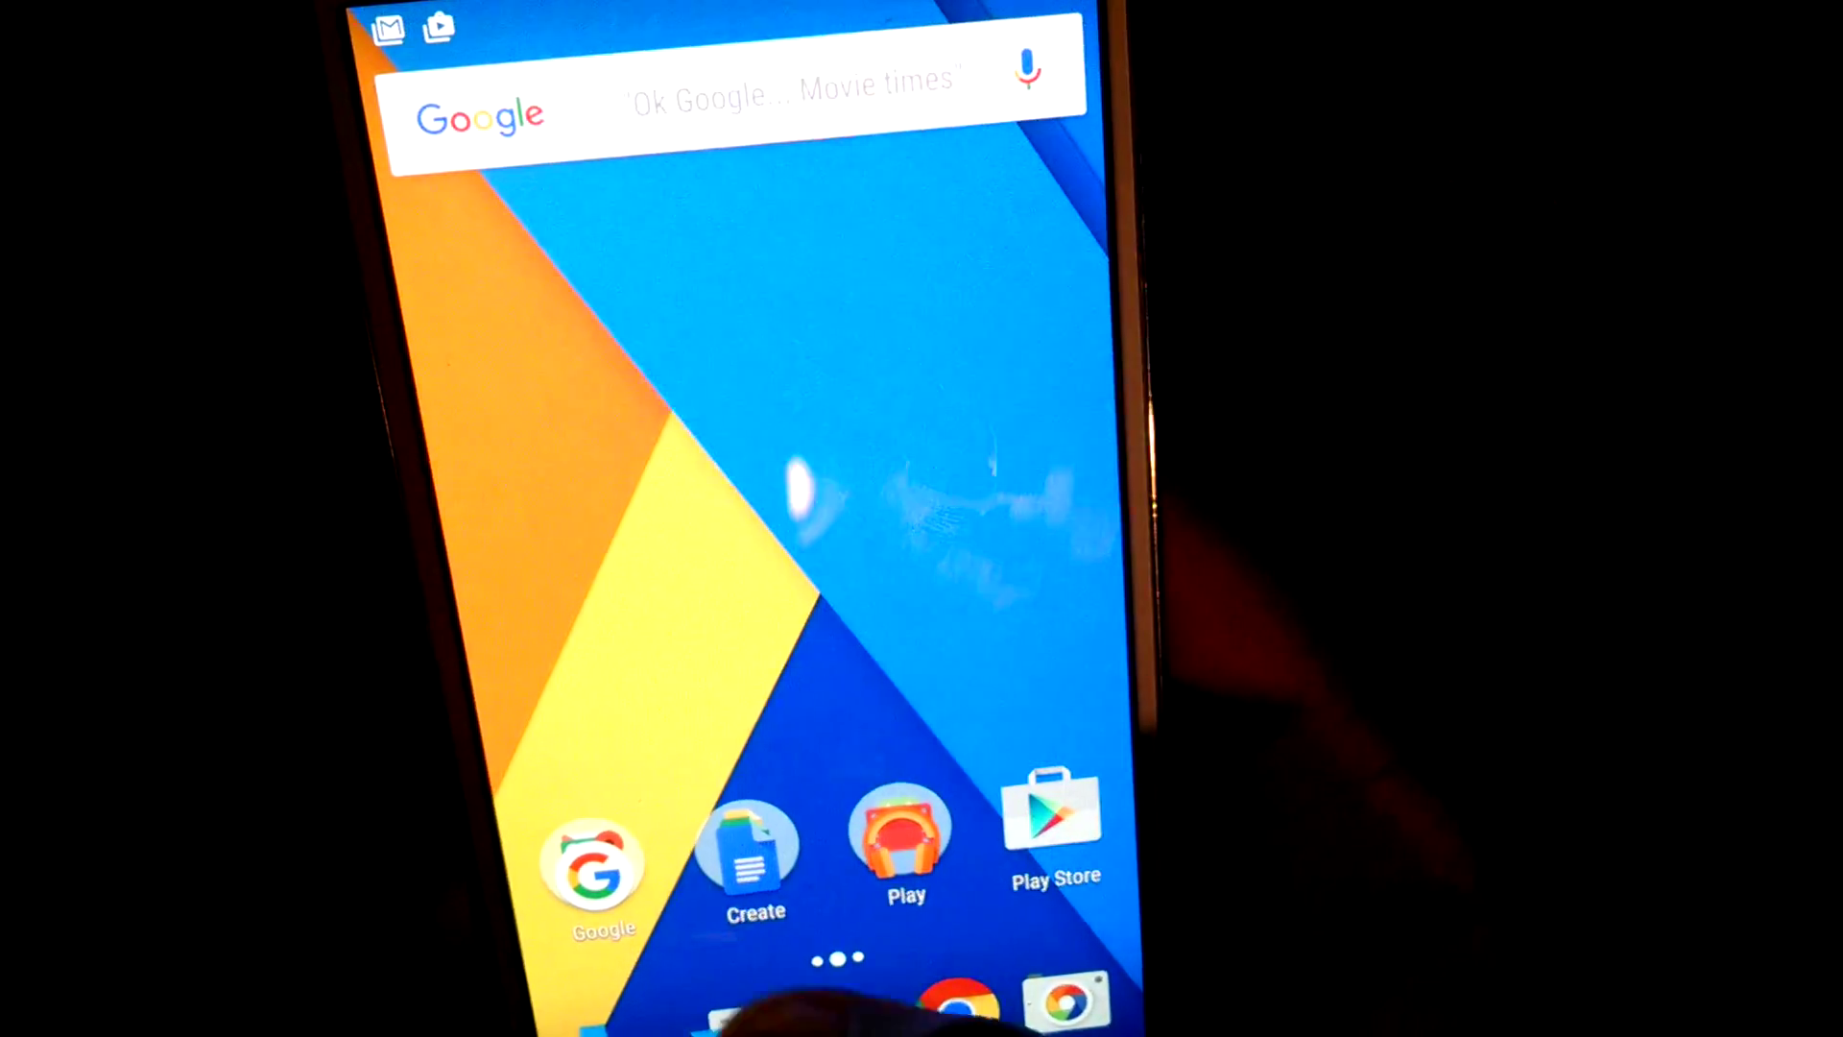
Launch Docs from the Create folder, dismiss its intro, and stack Play Store above it
{"action": "left_click", "coordinate": [749, 849]}
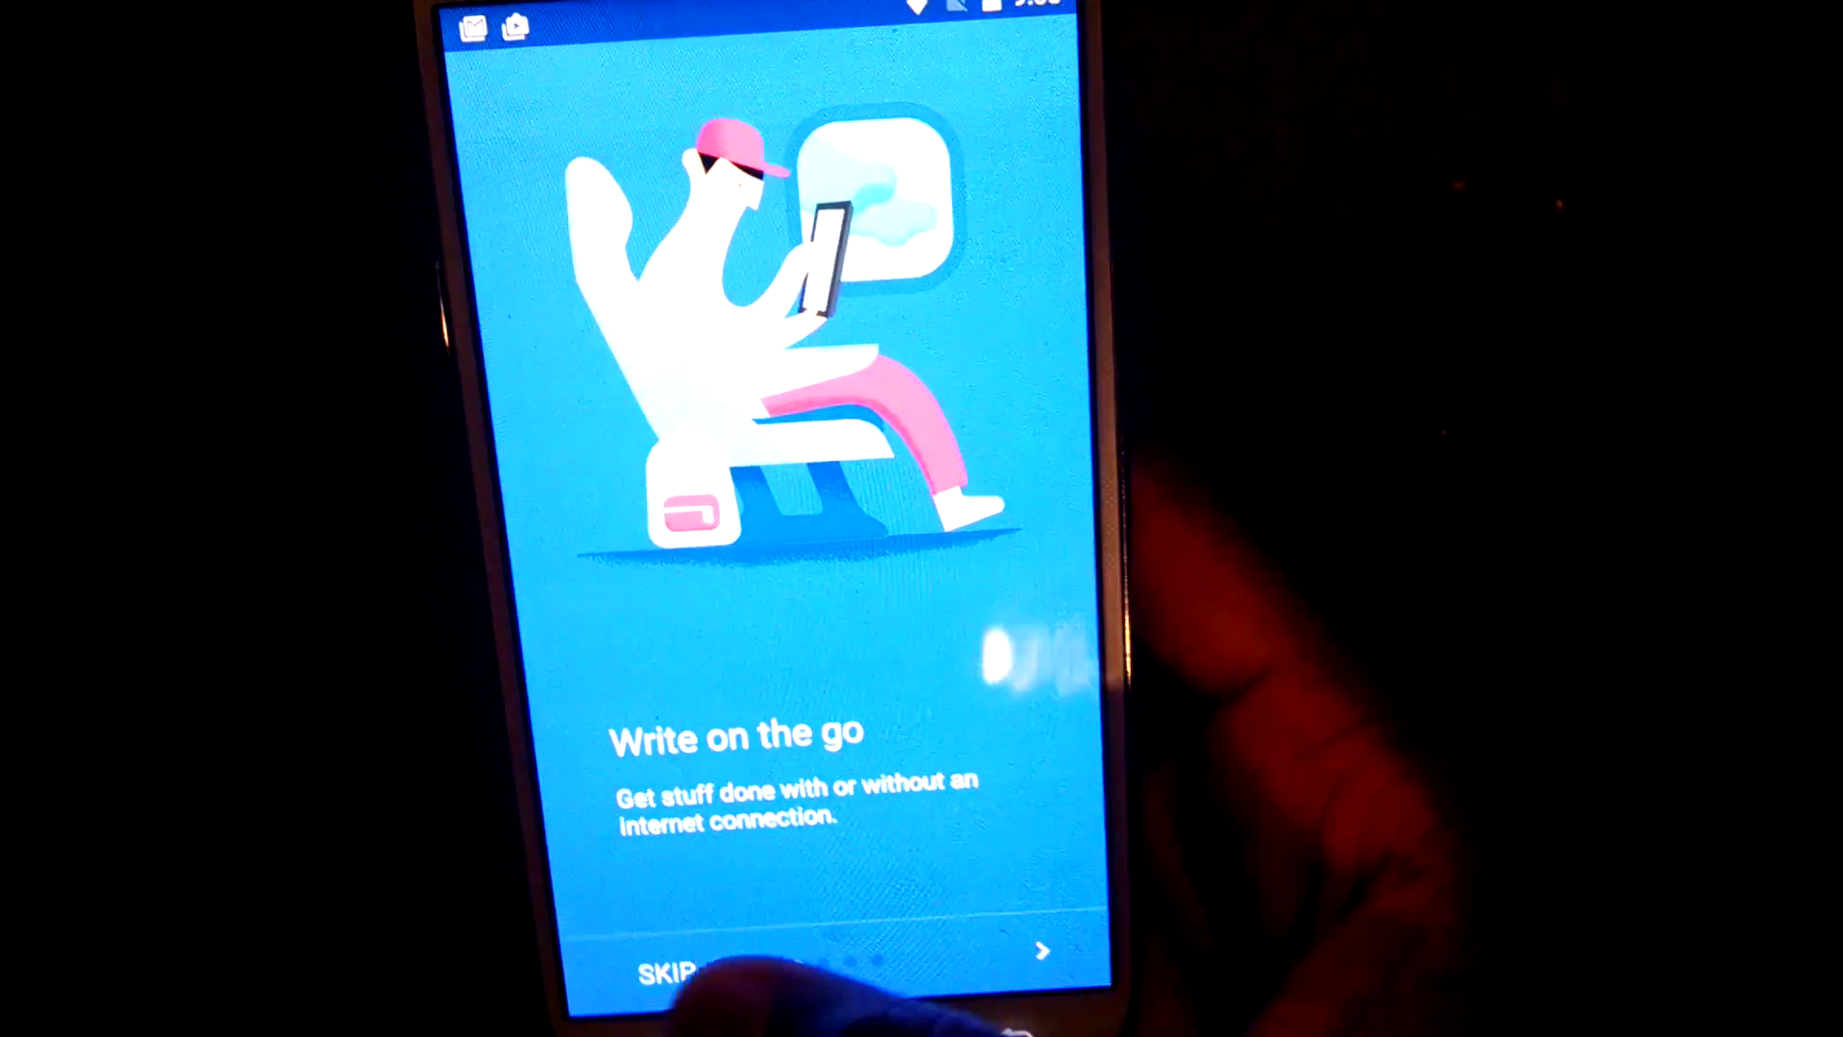
{"action": "left_click", "coordinate": [1046, 944]}
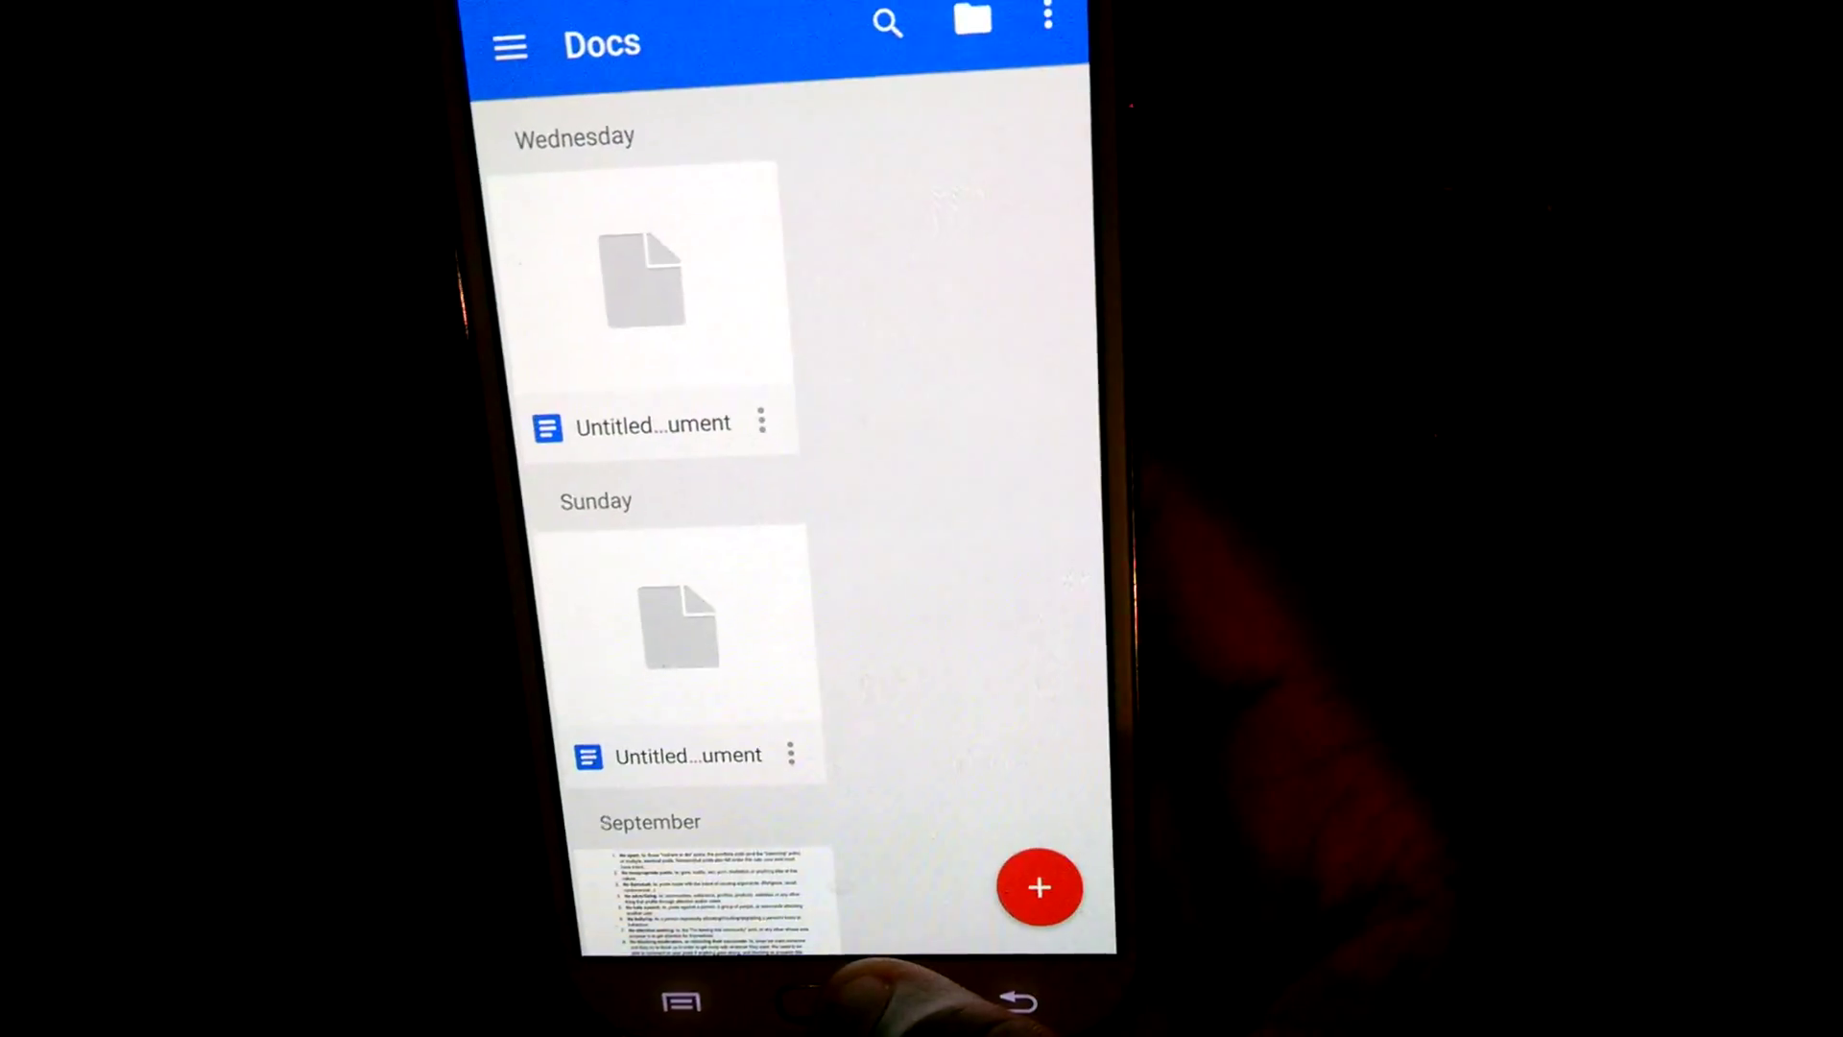
{"action": "left_click", "coordinate": [850, 1005]}
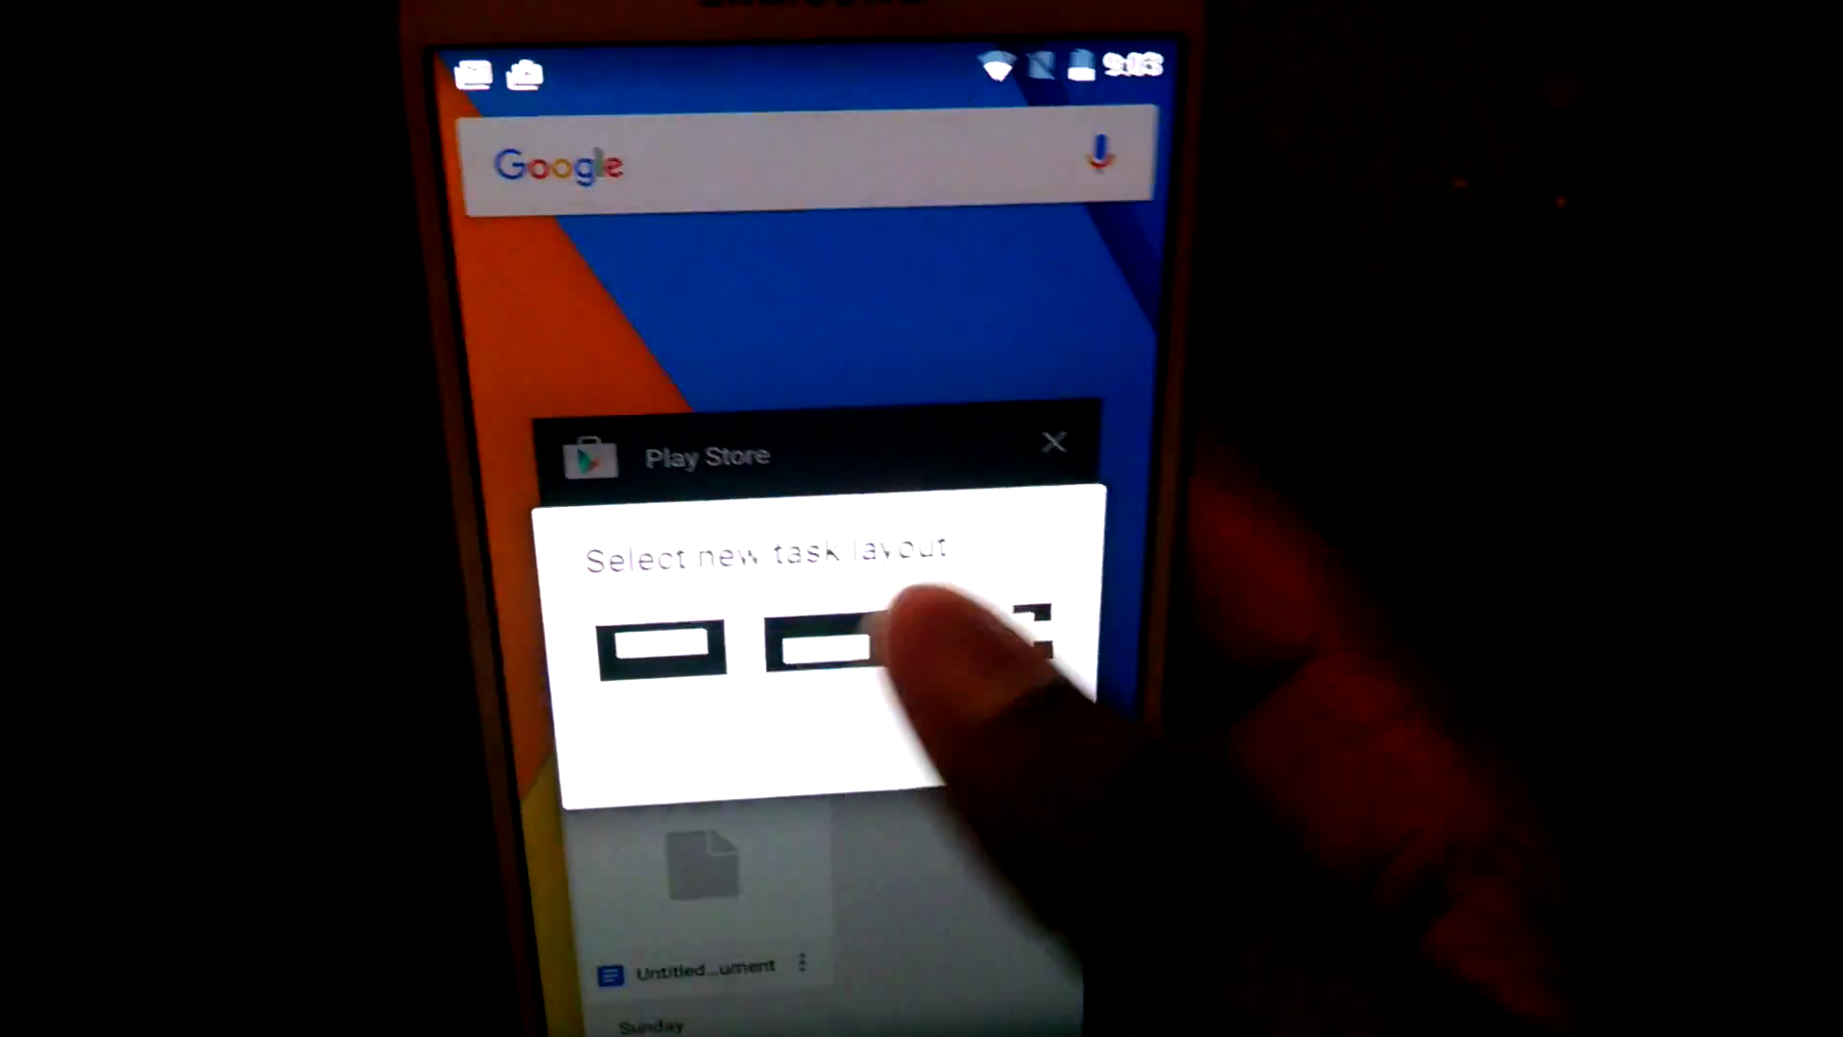
{"action": "left_click", "coordinate": [842, 635]}
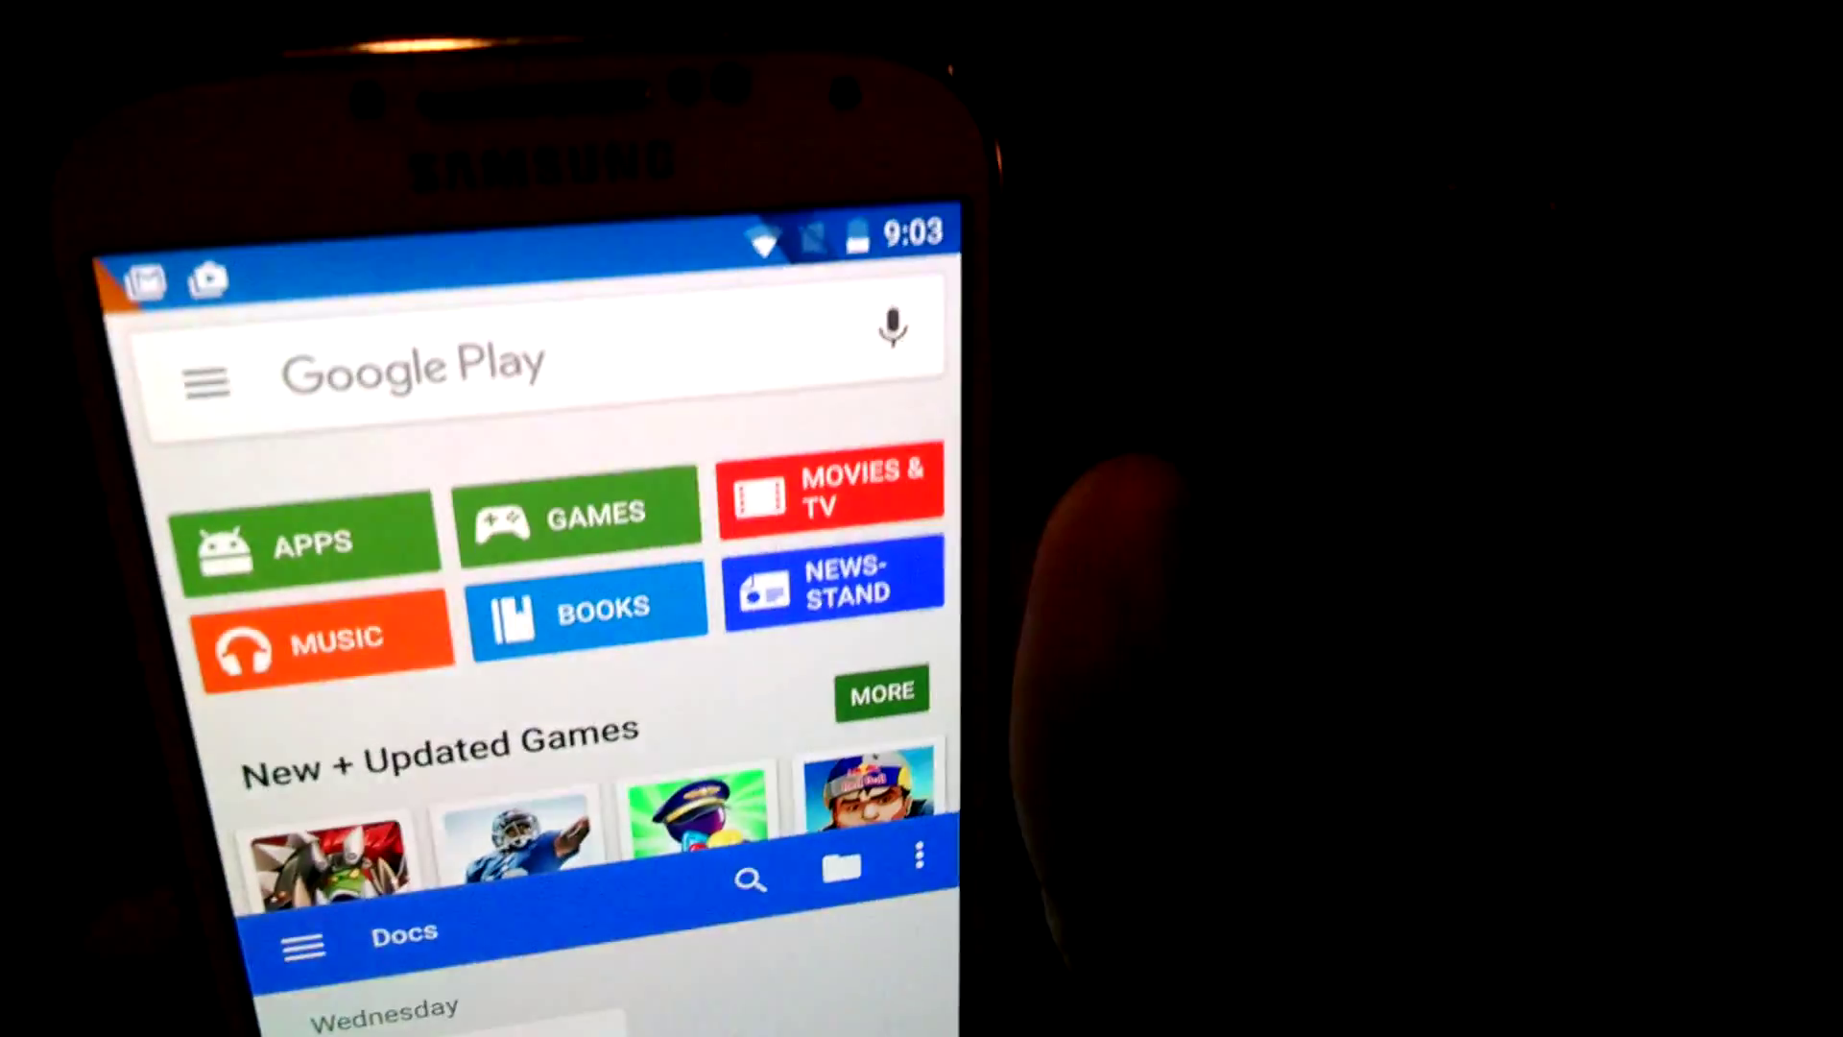
{"action": "scroll", "coordinate": [863, 648], "scroll_direction": "down", "scroll_amount": 5}
{"action": "scroll", "coordinate": [864, 577], "scroll_direction": "up", "scroll_amount": 5}
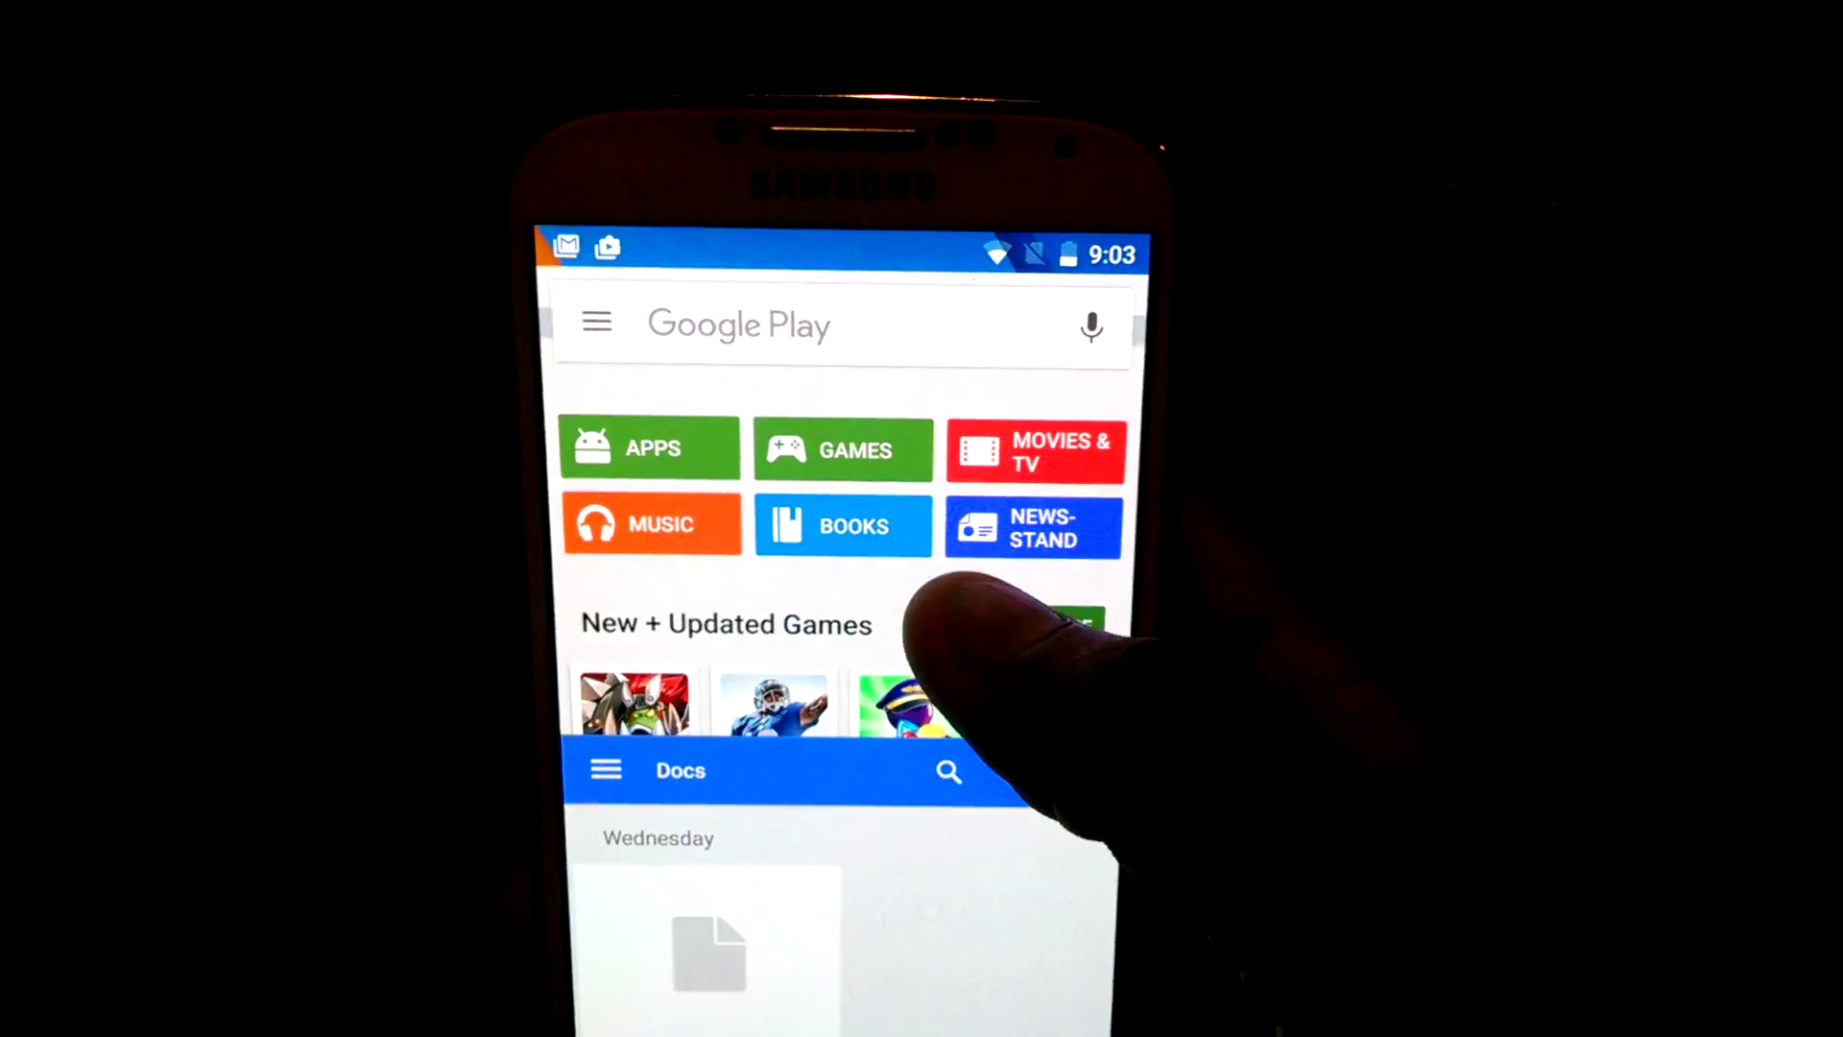
{"action": "scroll", "coordinate": [863, 576], "scroll_direction": "down", "scroll_amount": 3}
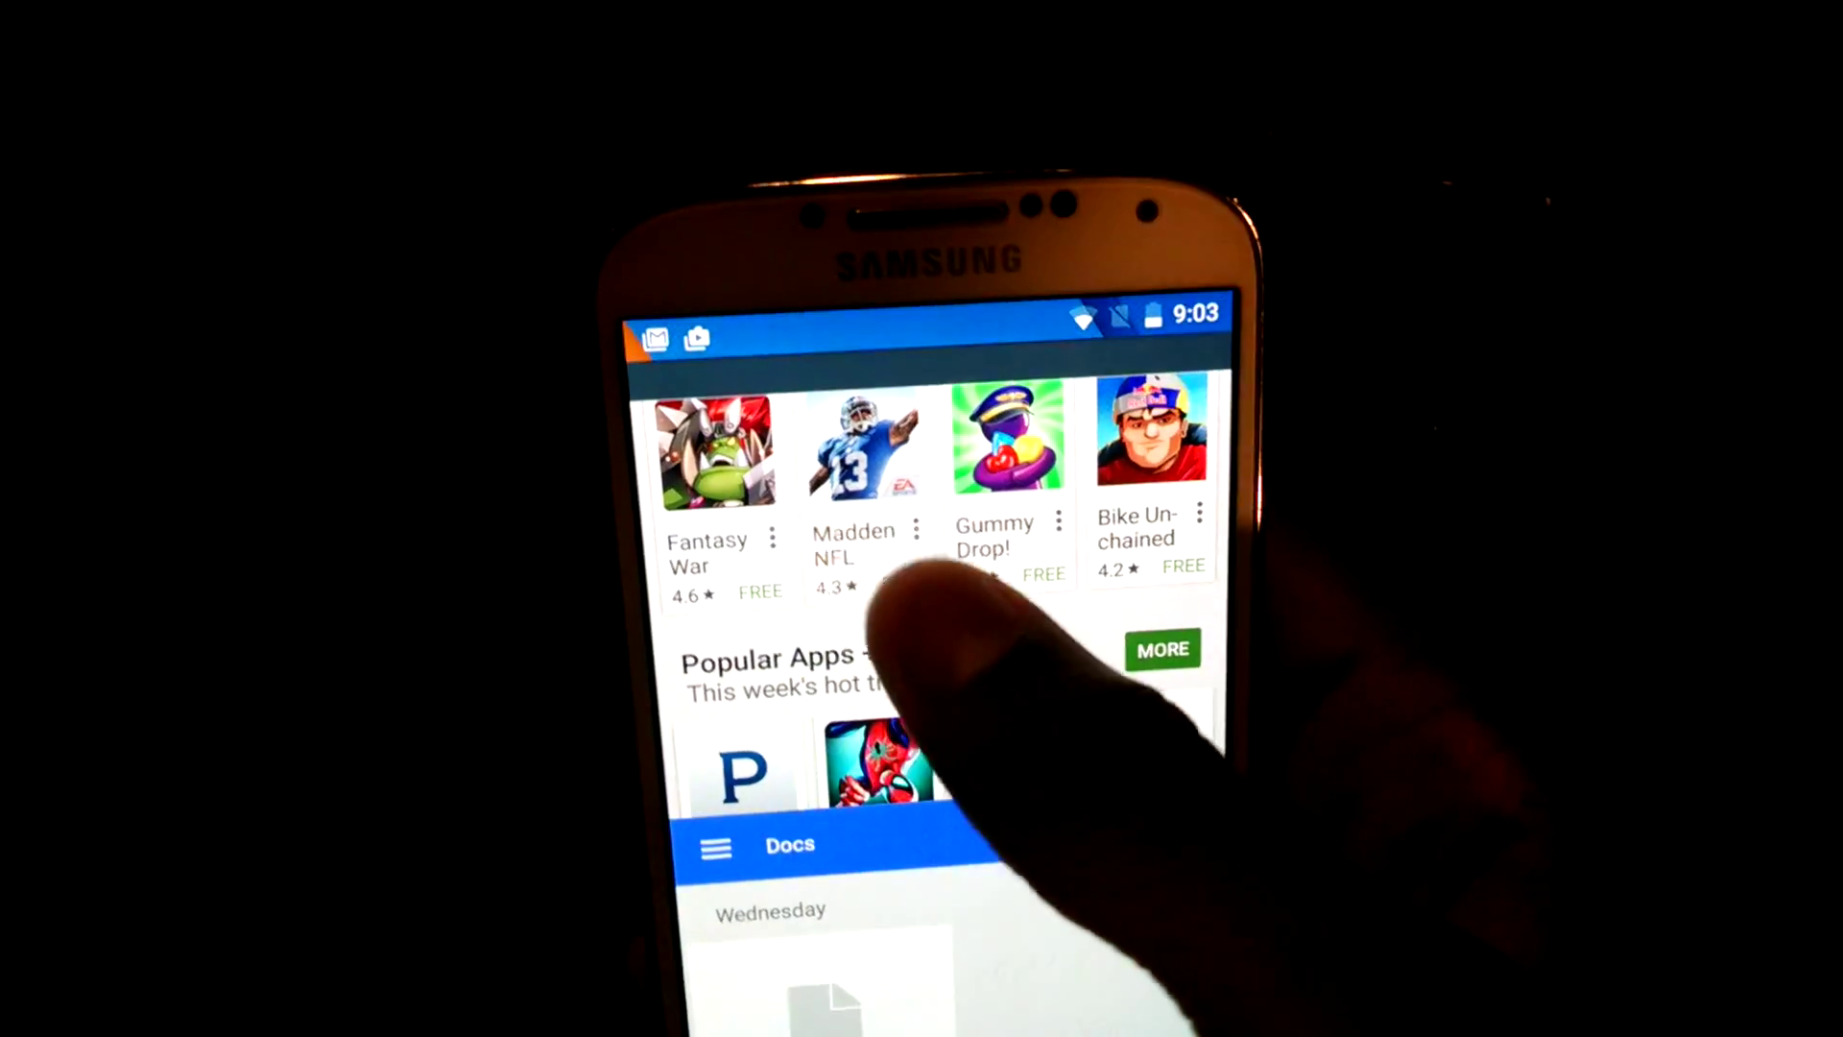
Open Madden NFL Mobile in the top Play Store pane, then go home to see the windows
{"action": "left_click", "coordinate": [864, 475]}
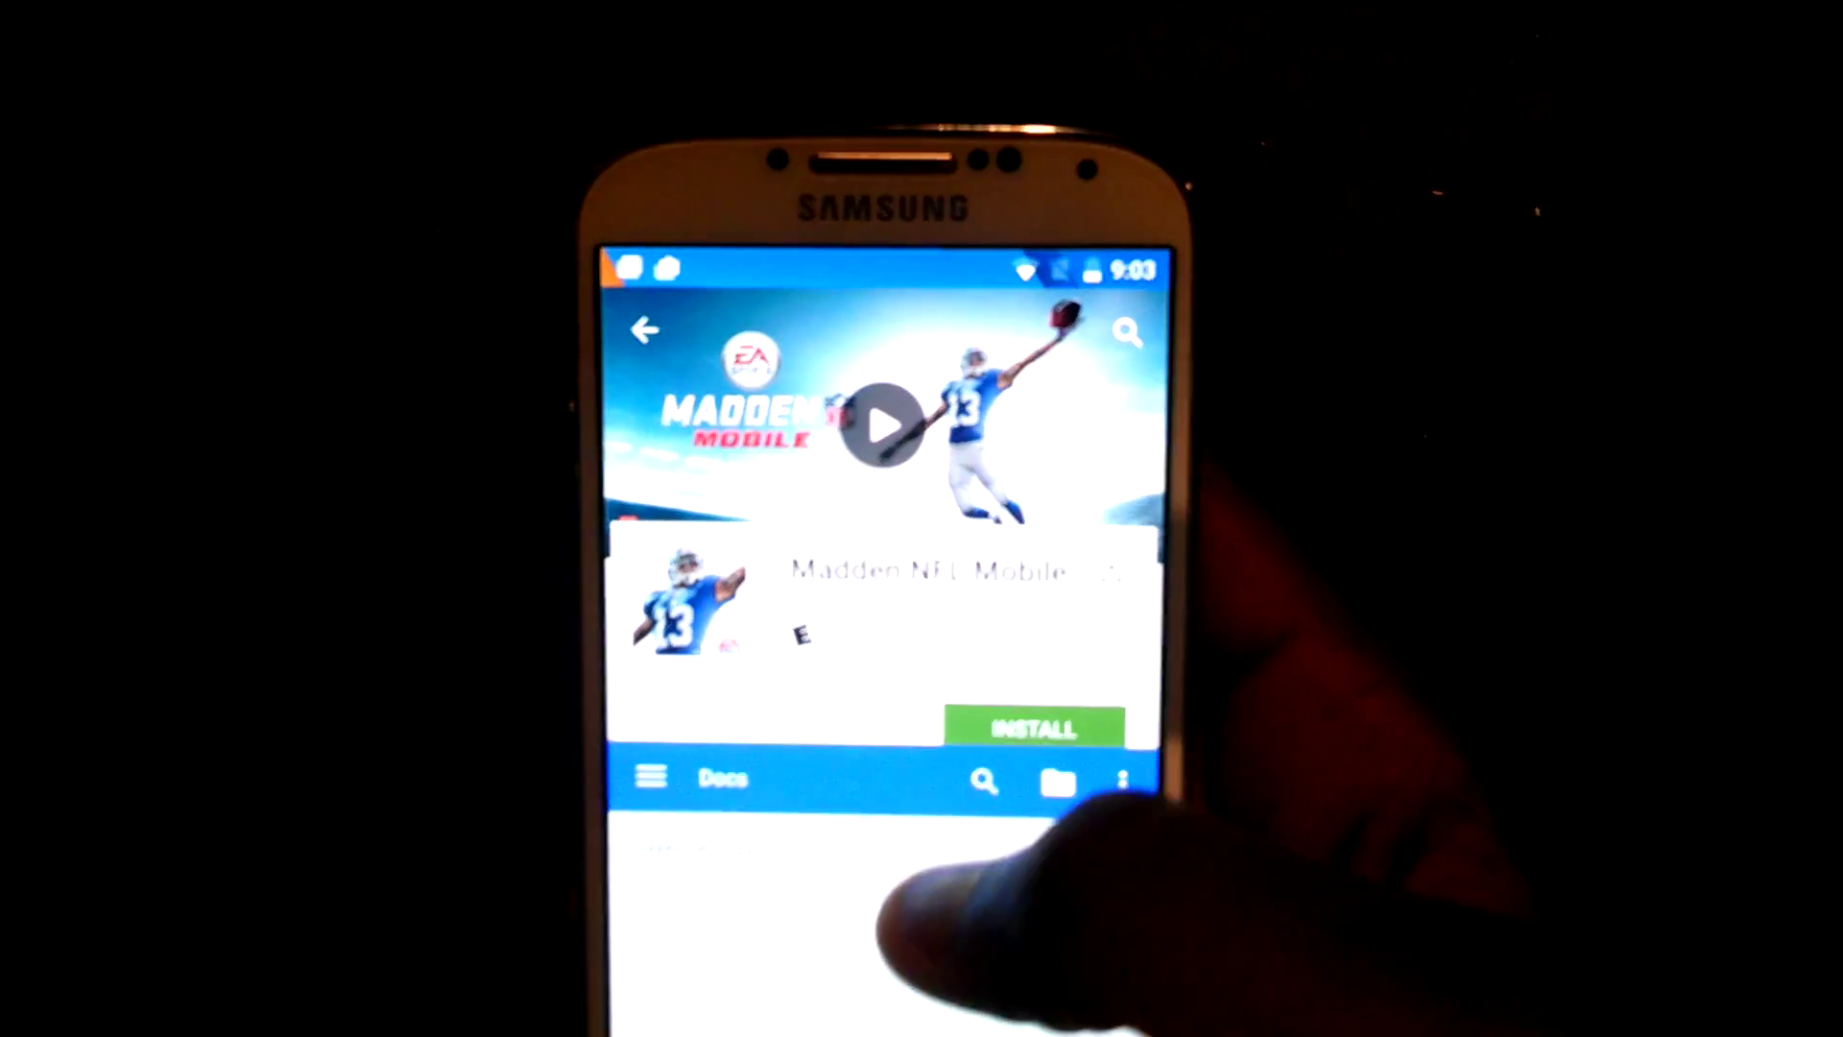
{"action": "scroll", "coordinate": [908, 937], "scroll_direction": "down", "scroll_amount": 3}
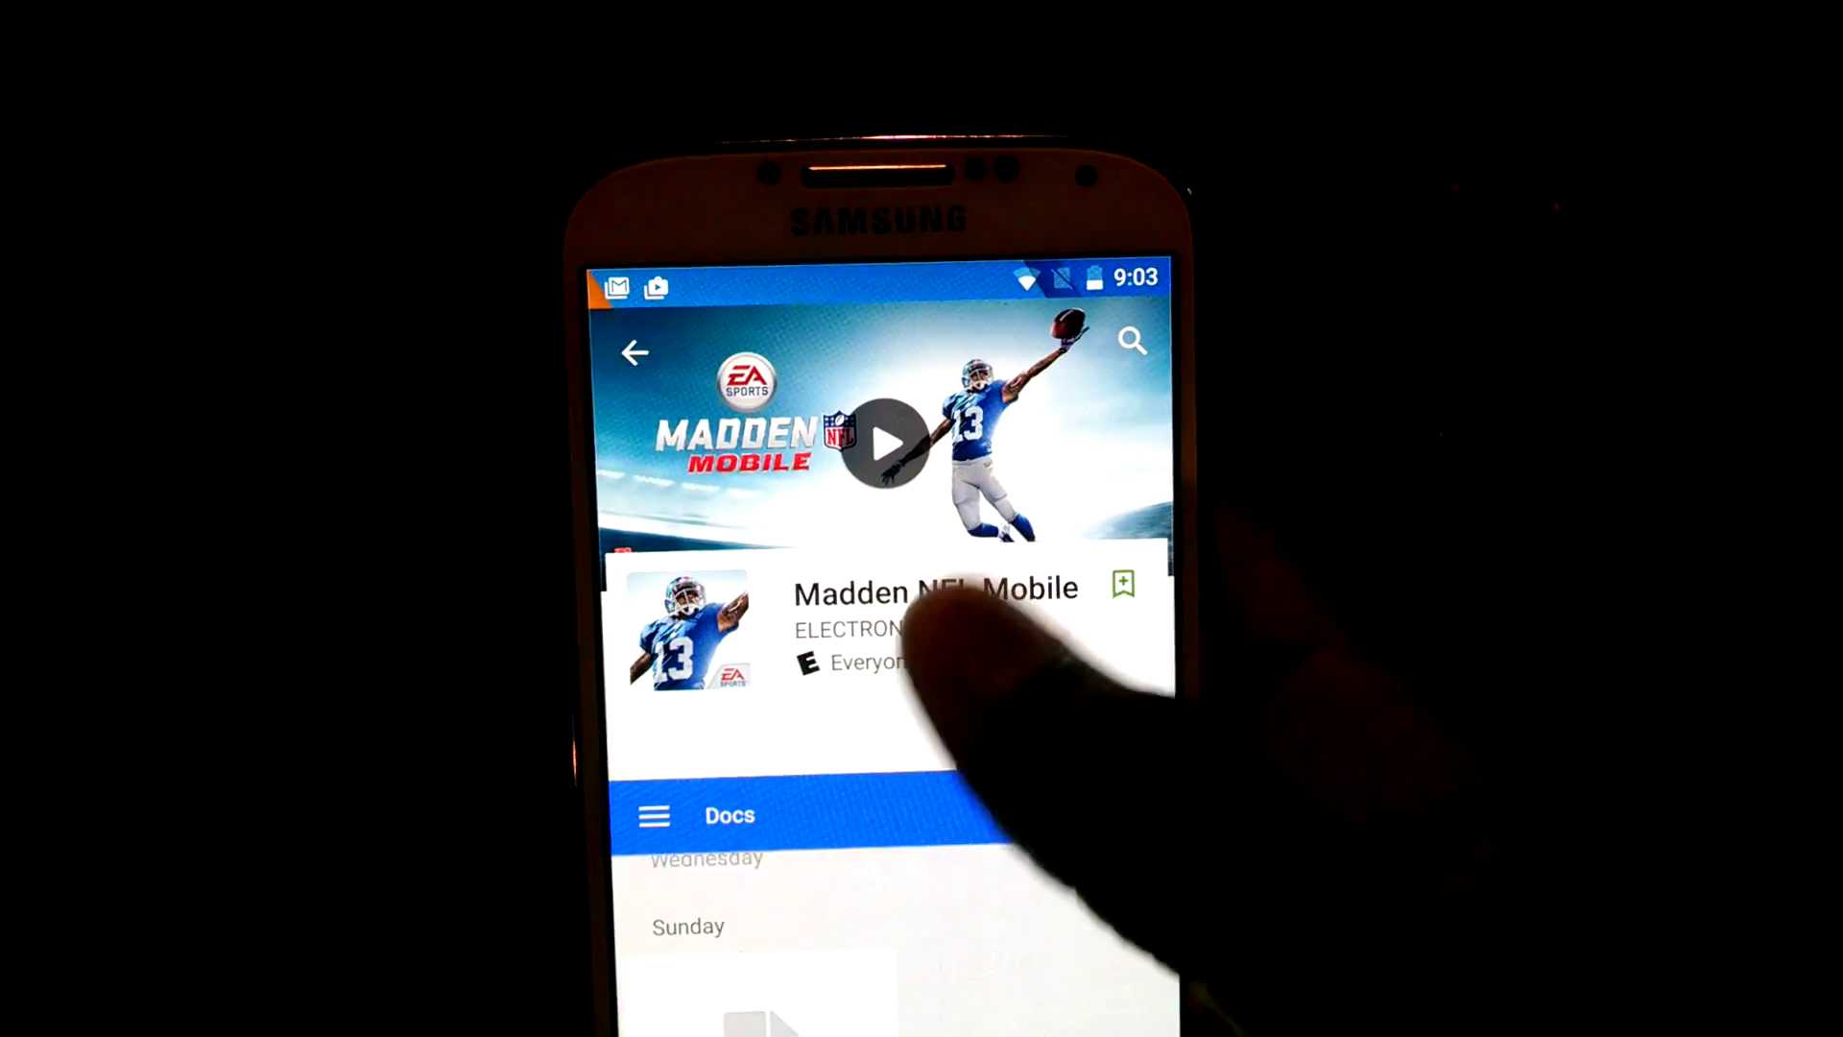
{"action": "scroll", "coordinate": [908, 936], "scroll_direction": "down", "scroll_amount": 3}
{"action": "scroll", "coordinate": [893, 865], "scroll_direction": "down", "scroll_amount": 3}
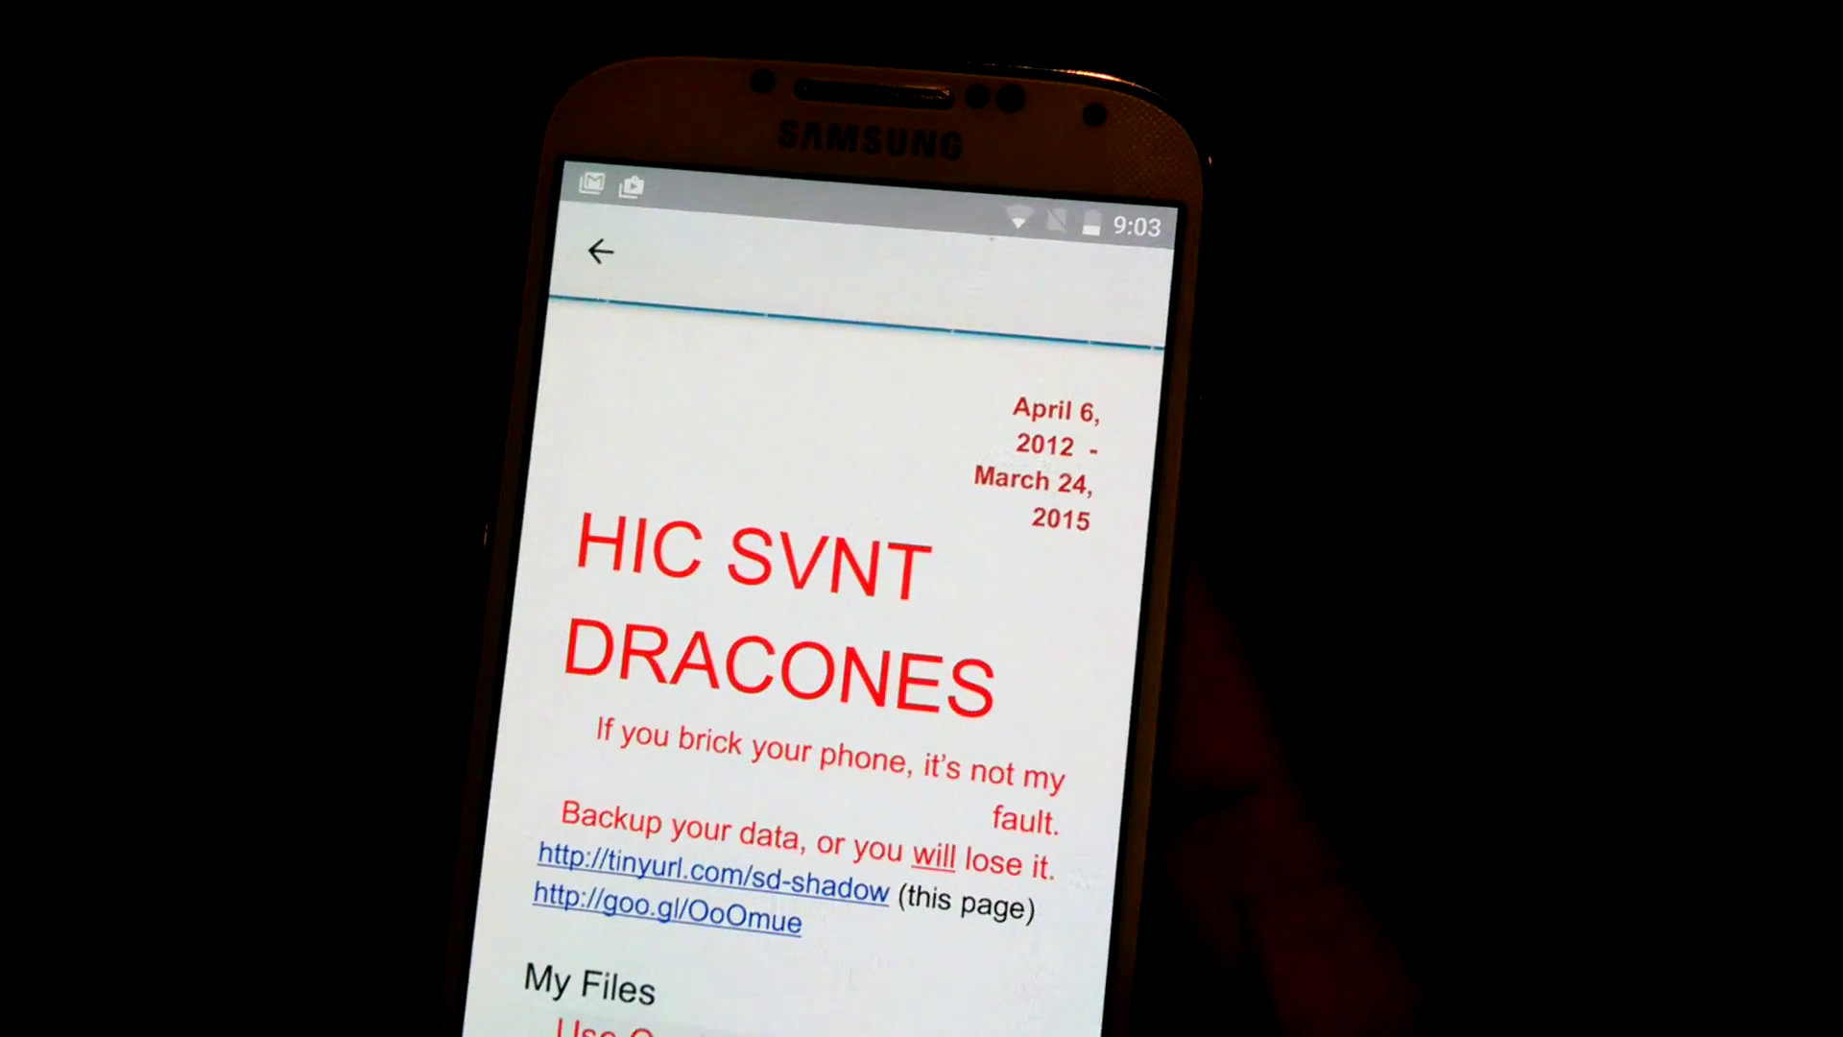
{"action": "key", "text": "Home"}
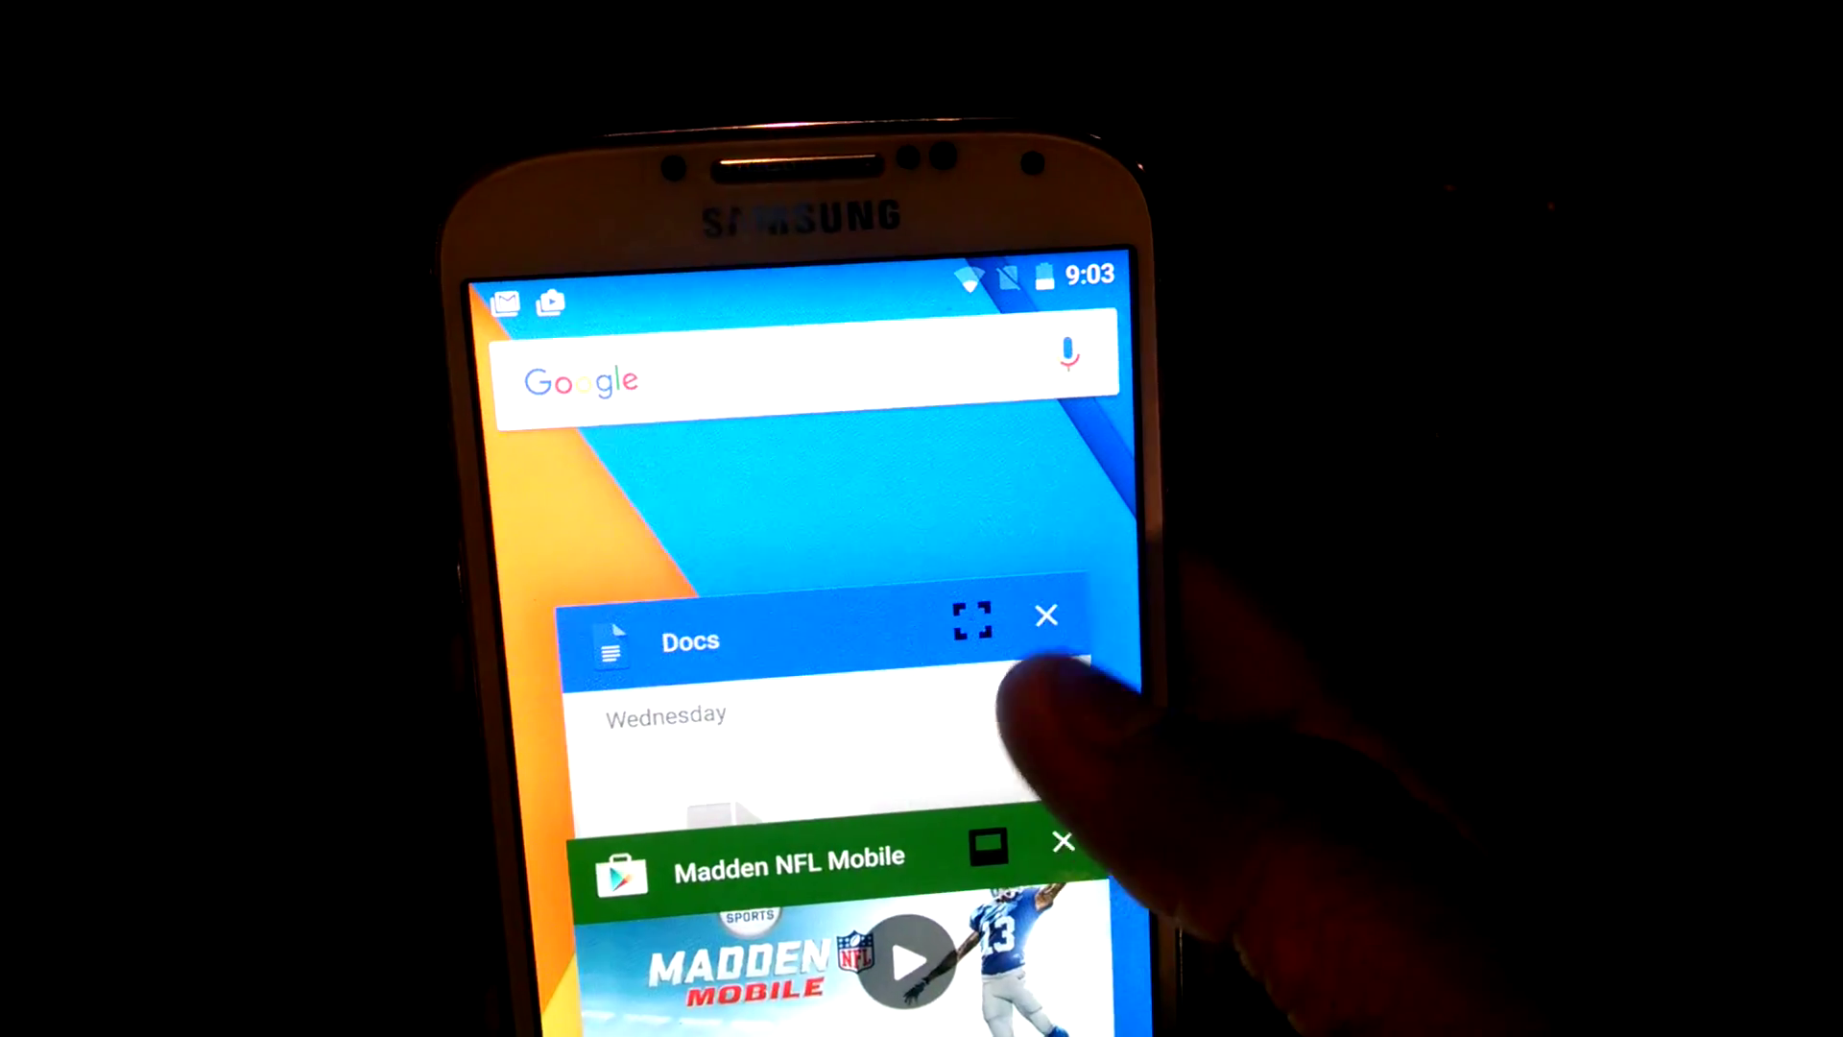
Pick a new layout for an app window and expand Docs to full screen
{"action": "left_click", "coordinate": [988, 846]}
{"action": "left_click", "coordinate": [720, 828]}
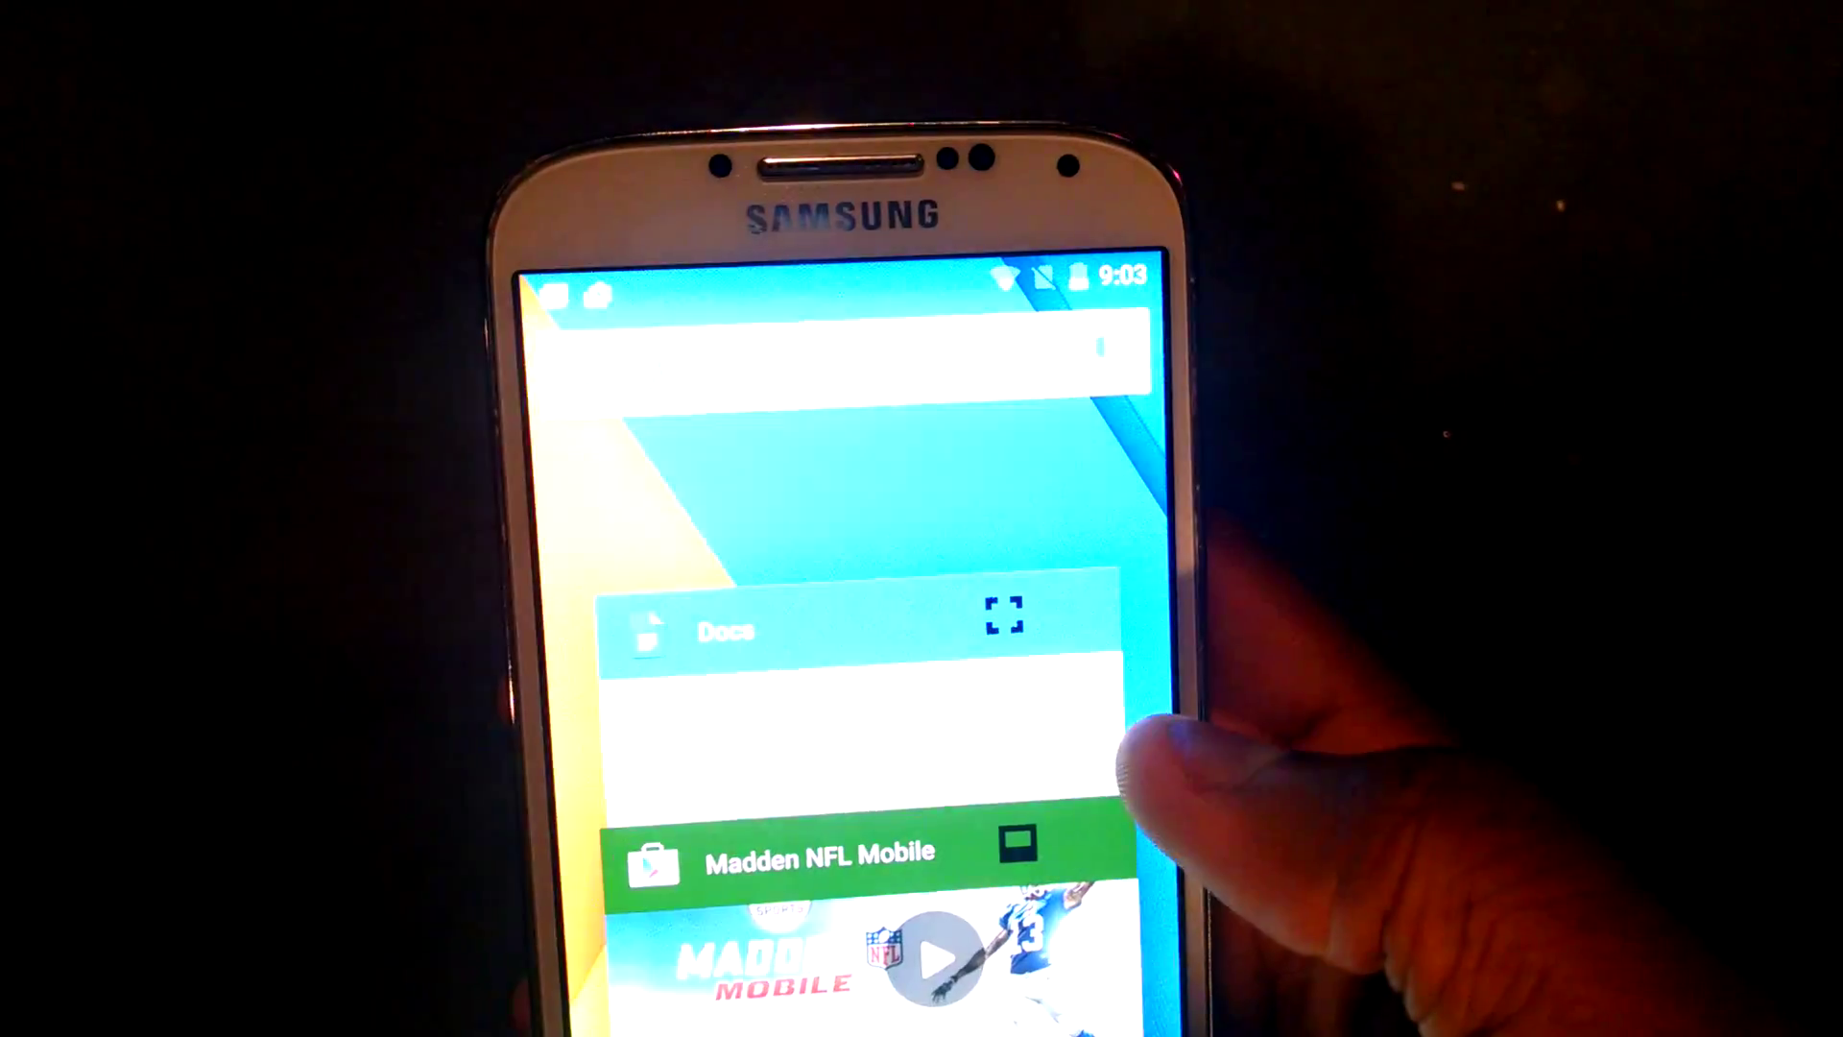
{"action": "left_click", "coordinate": [1004, 615]}
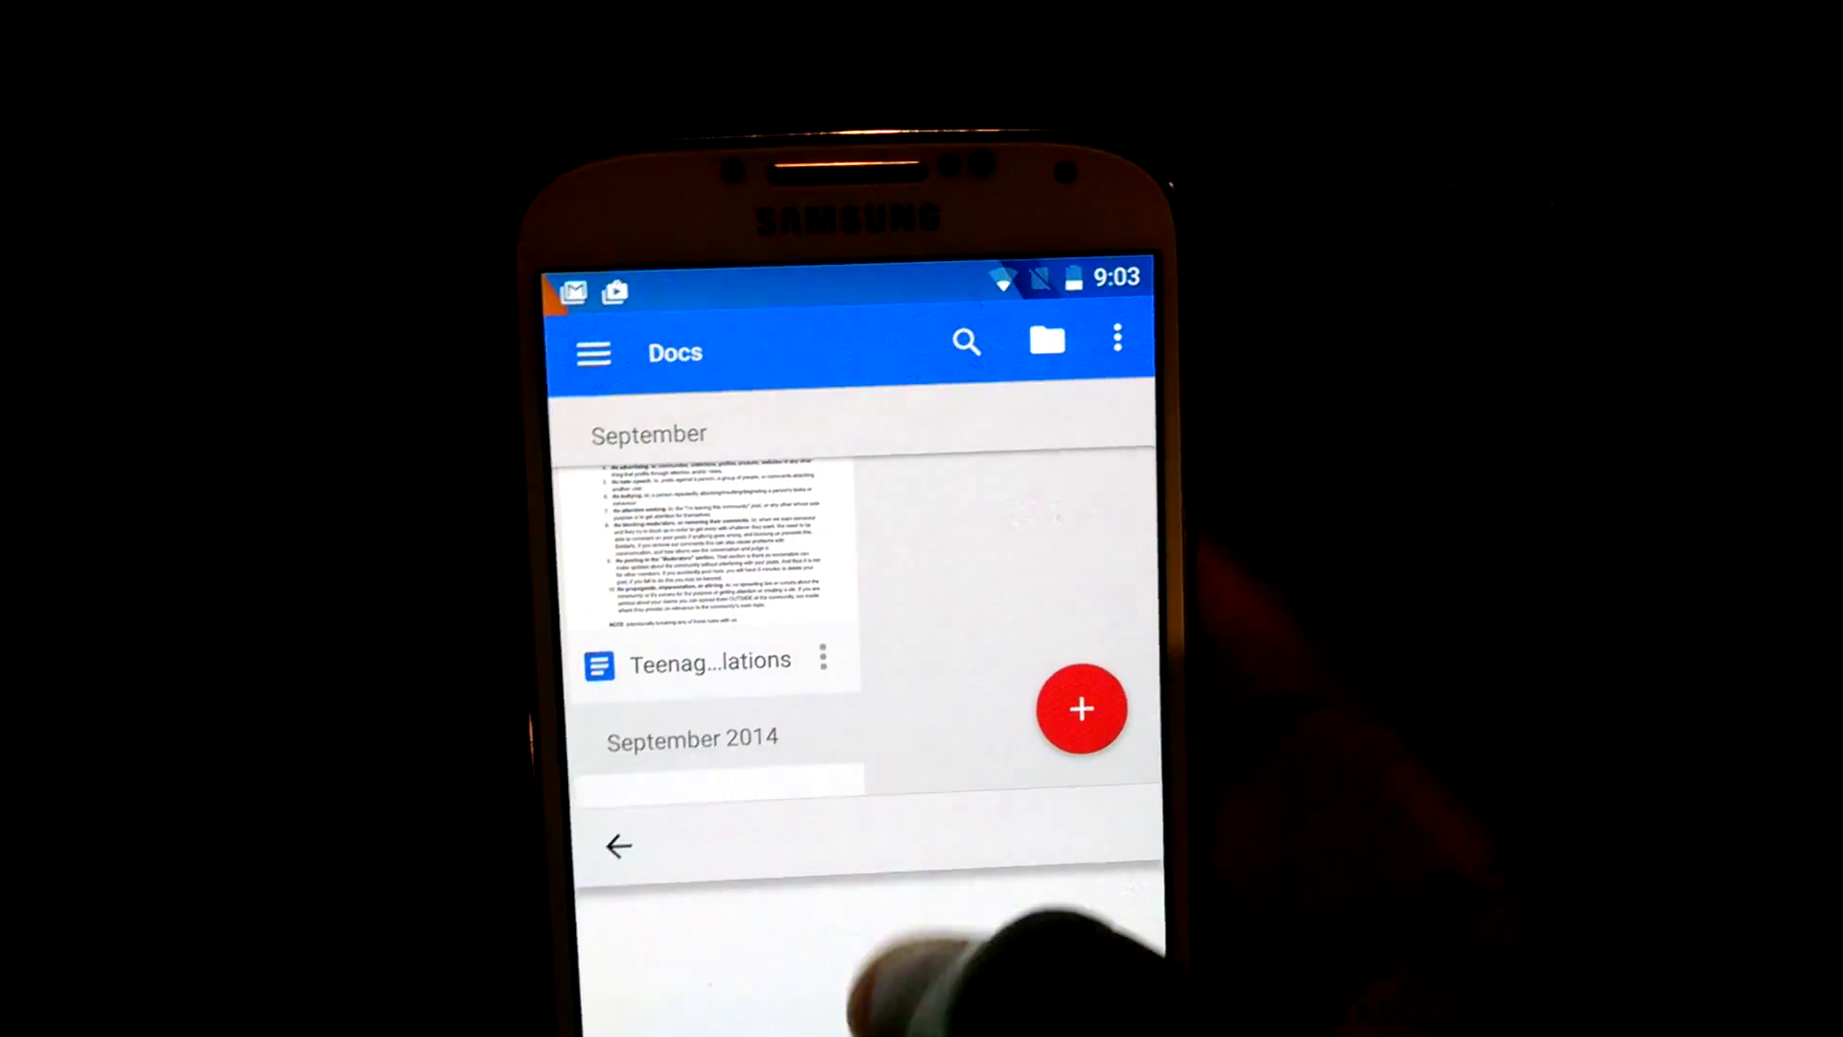
Open the Teenagers+ document, swipe it out of recent apps, and return home
{"action": "left_click", "coordinate": [785, 778]}
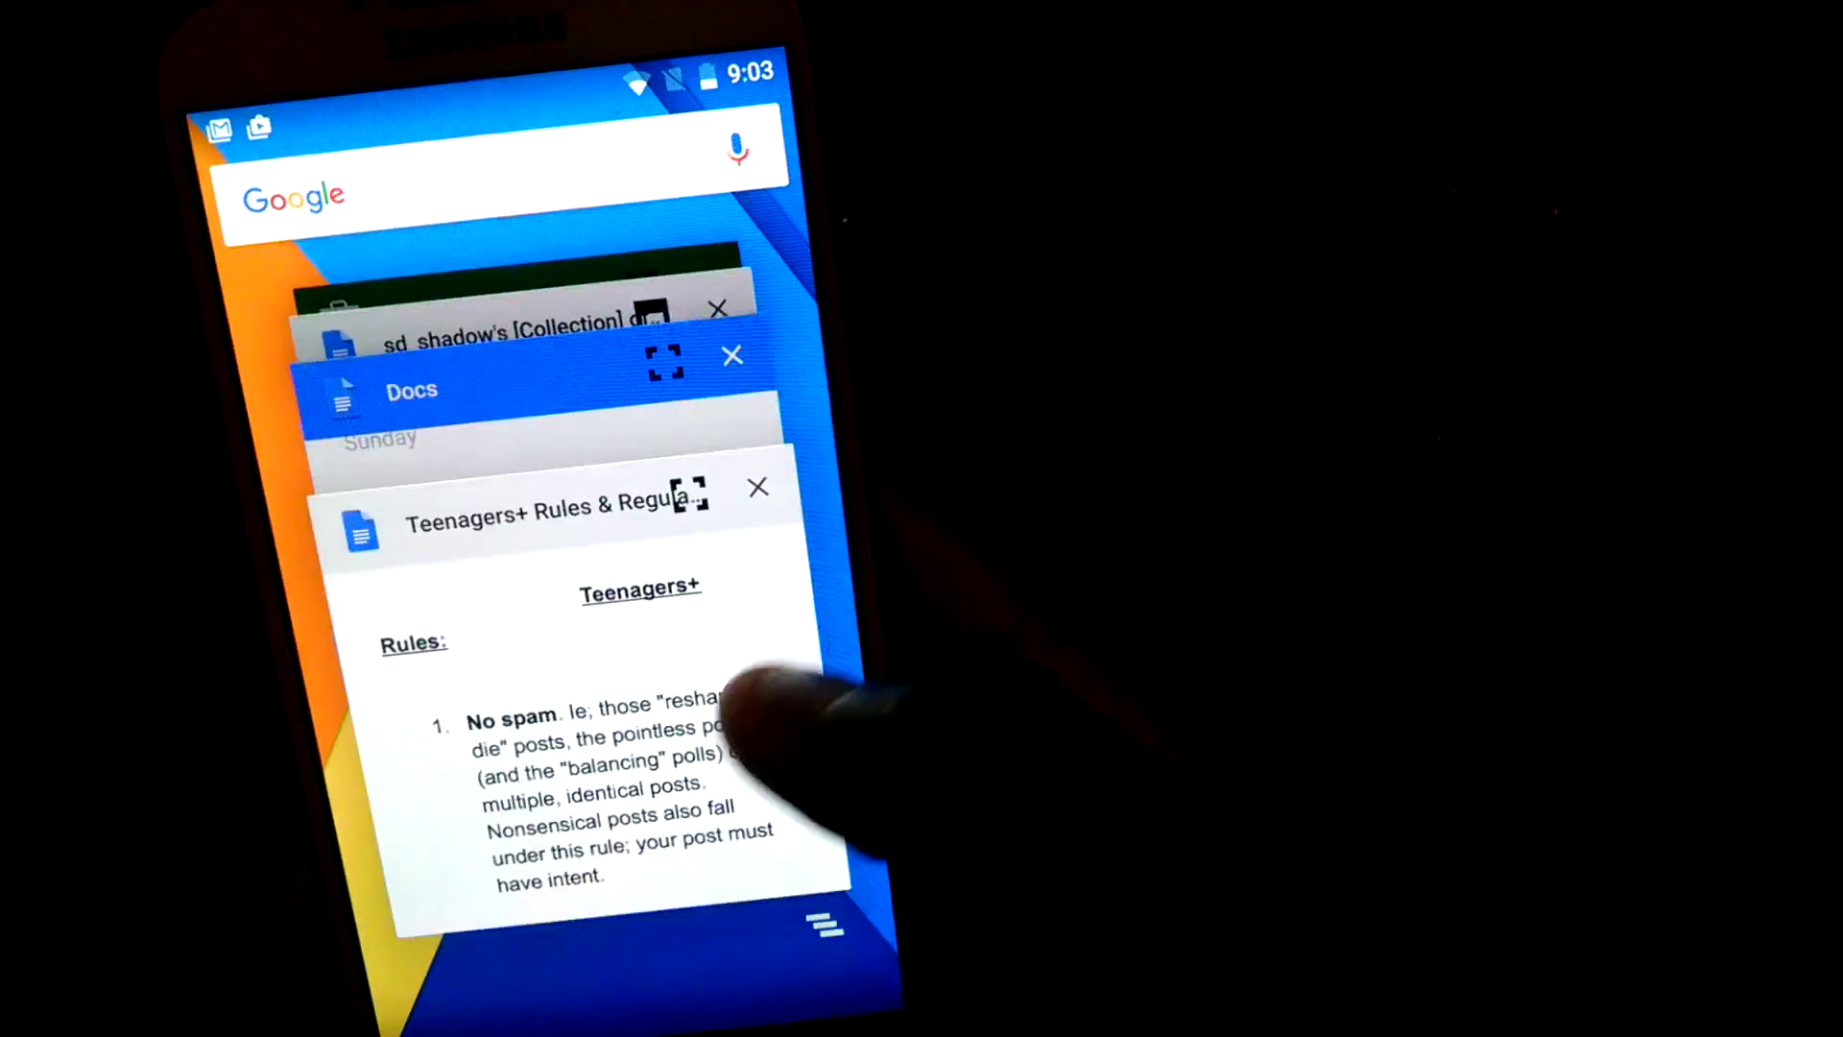
{"action": "left_click_drag", "start_coordinate": [748, 807], "coordinate": [1137, 778]}
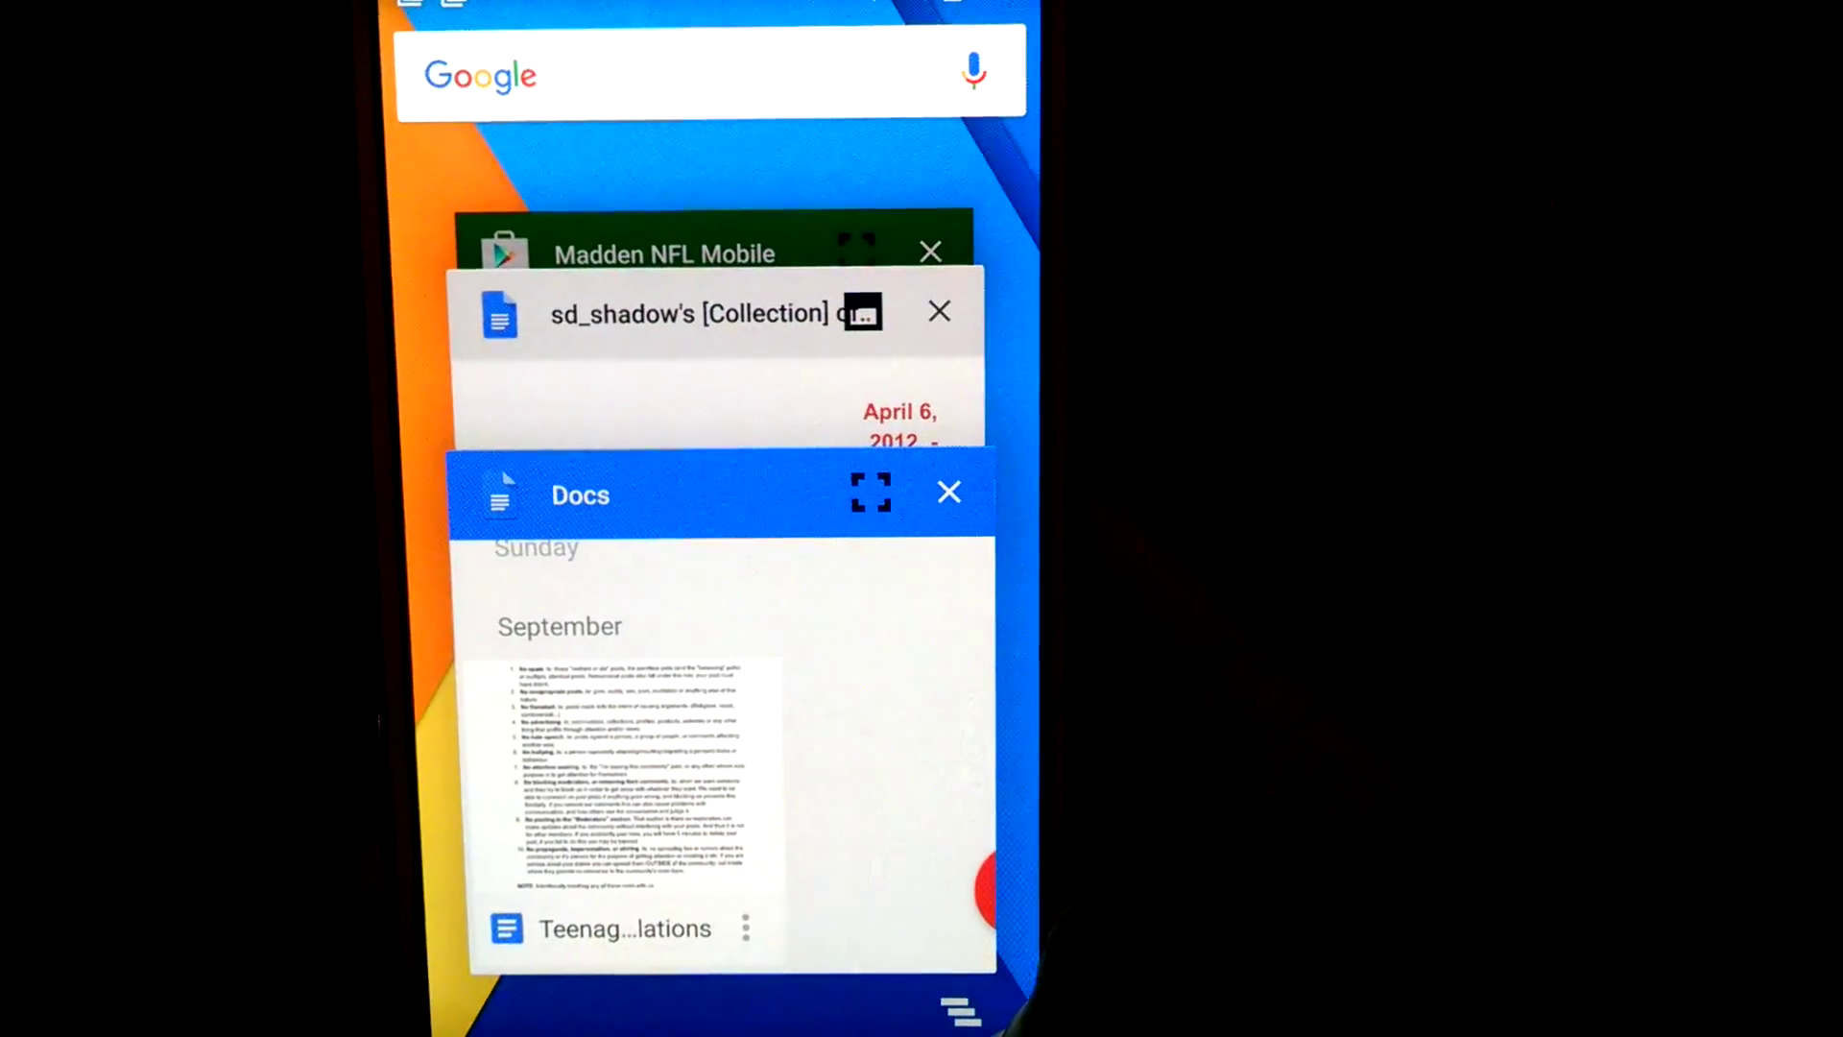
{"action": "key", "text": "Home"}
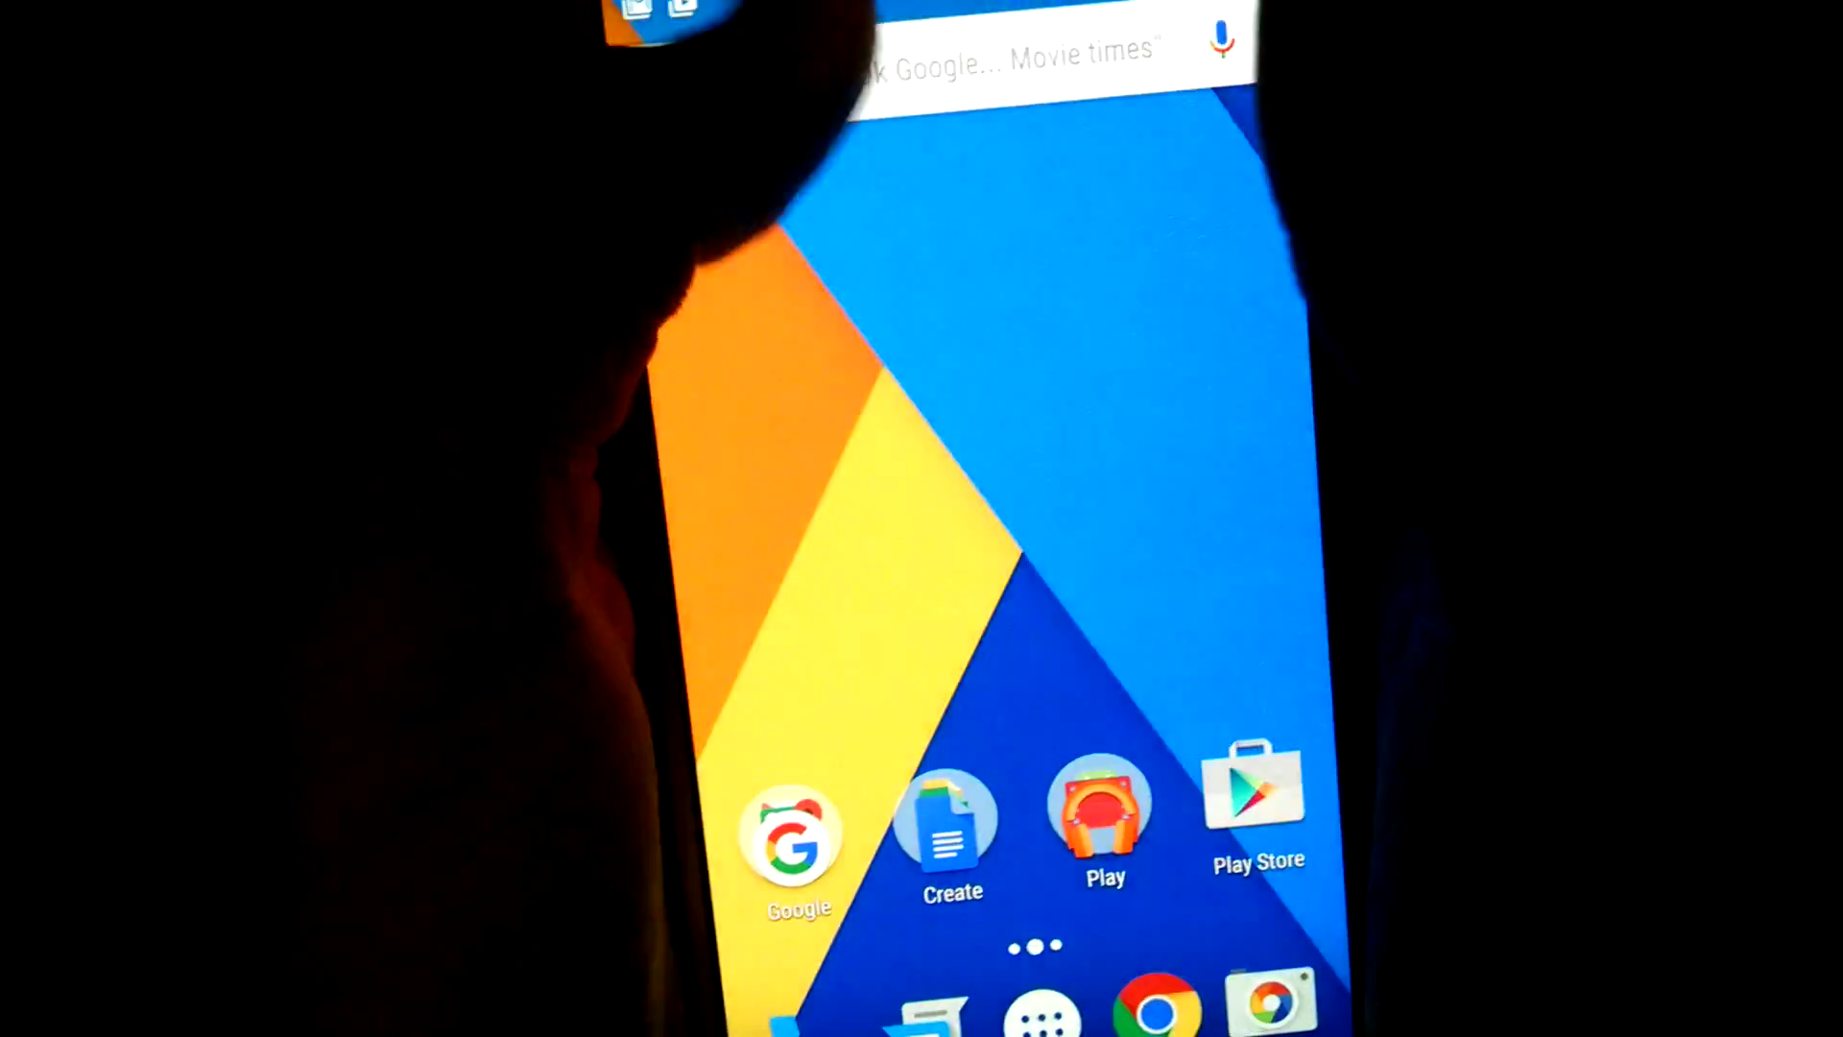
Pull down the notification shade with date and tiles, then dismiss the power menu
{"action": "left_click_drag", "start_coordinate": [1007, 30], "coordinate": [936, 475]}
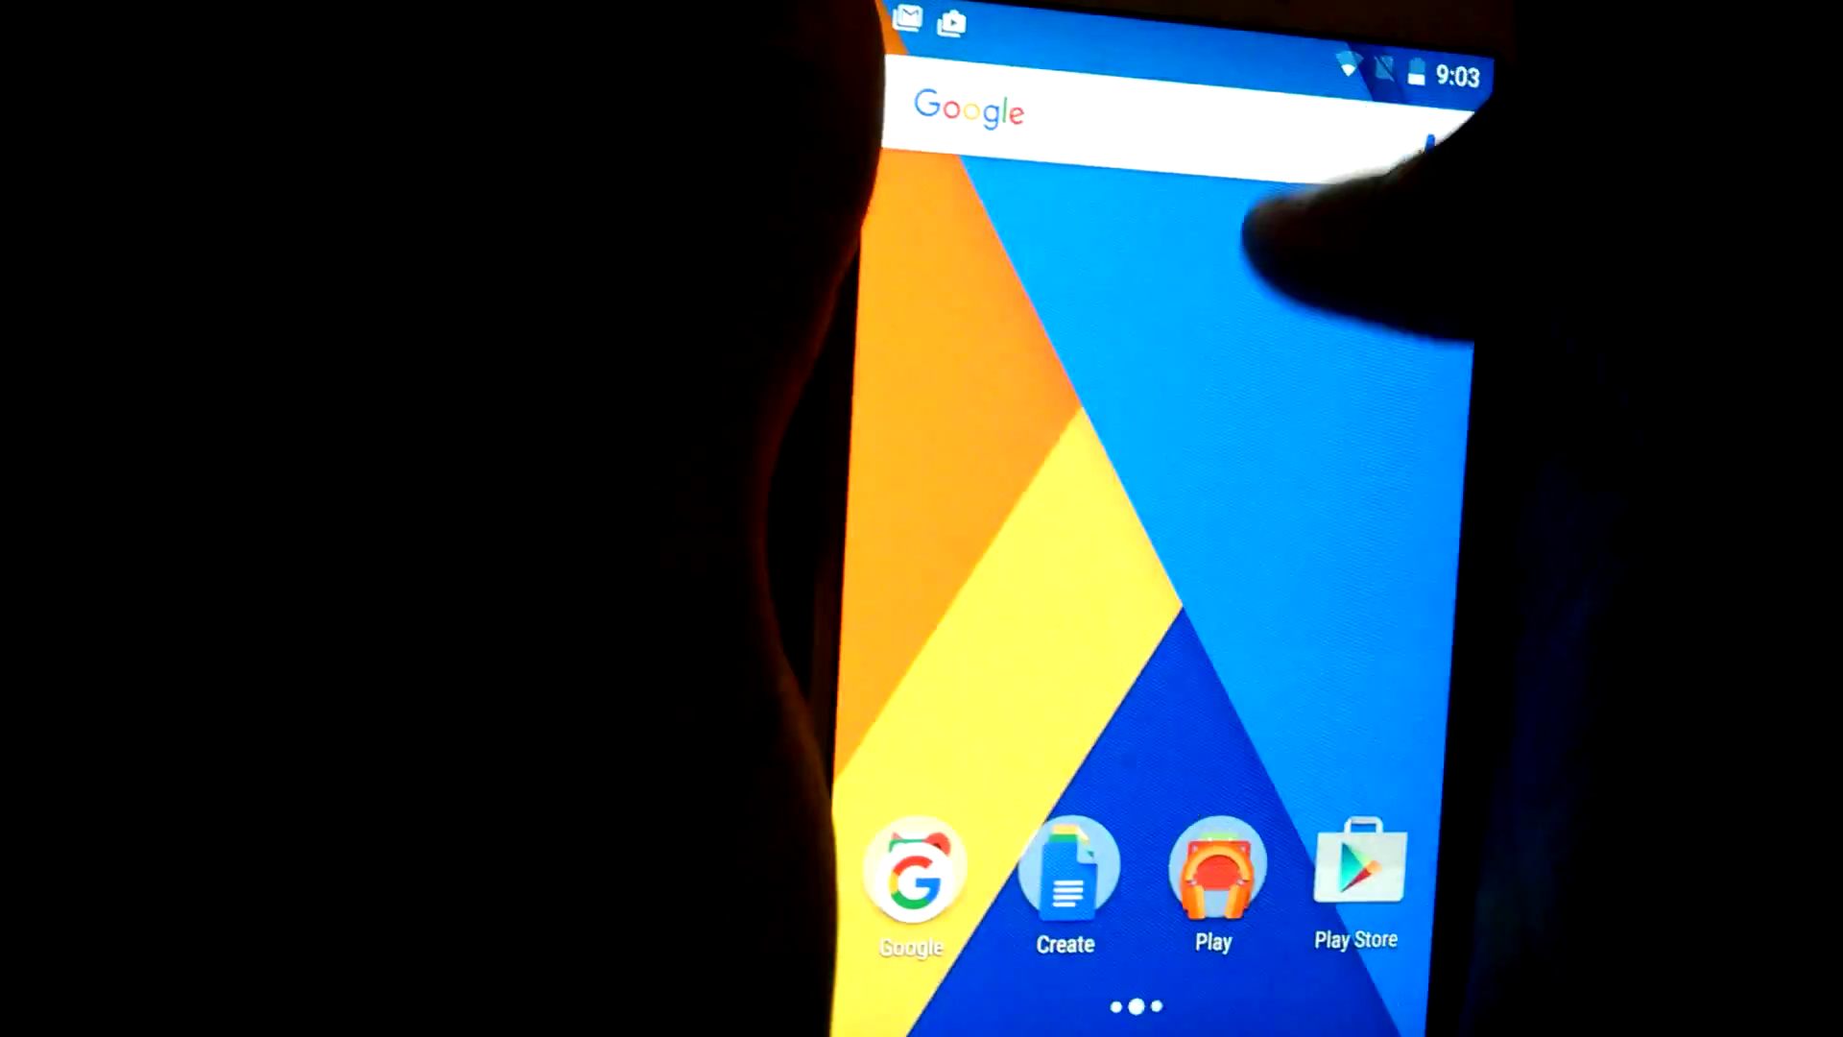
{"action": "mouse_move", "coordinate": [1296, 30]}
{"action": "left_mouse_down"}
{"action": "mouse_move", "coordinate": [1195, 230]}
{"action": "mouse_move", "coordinate": [937, 432]}
{"action": "left_mouse_up"}
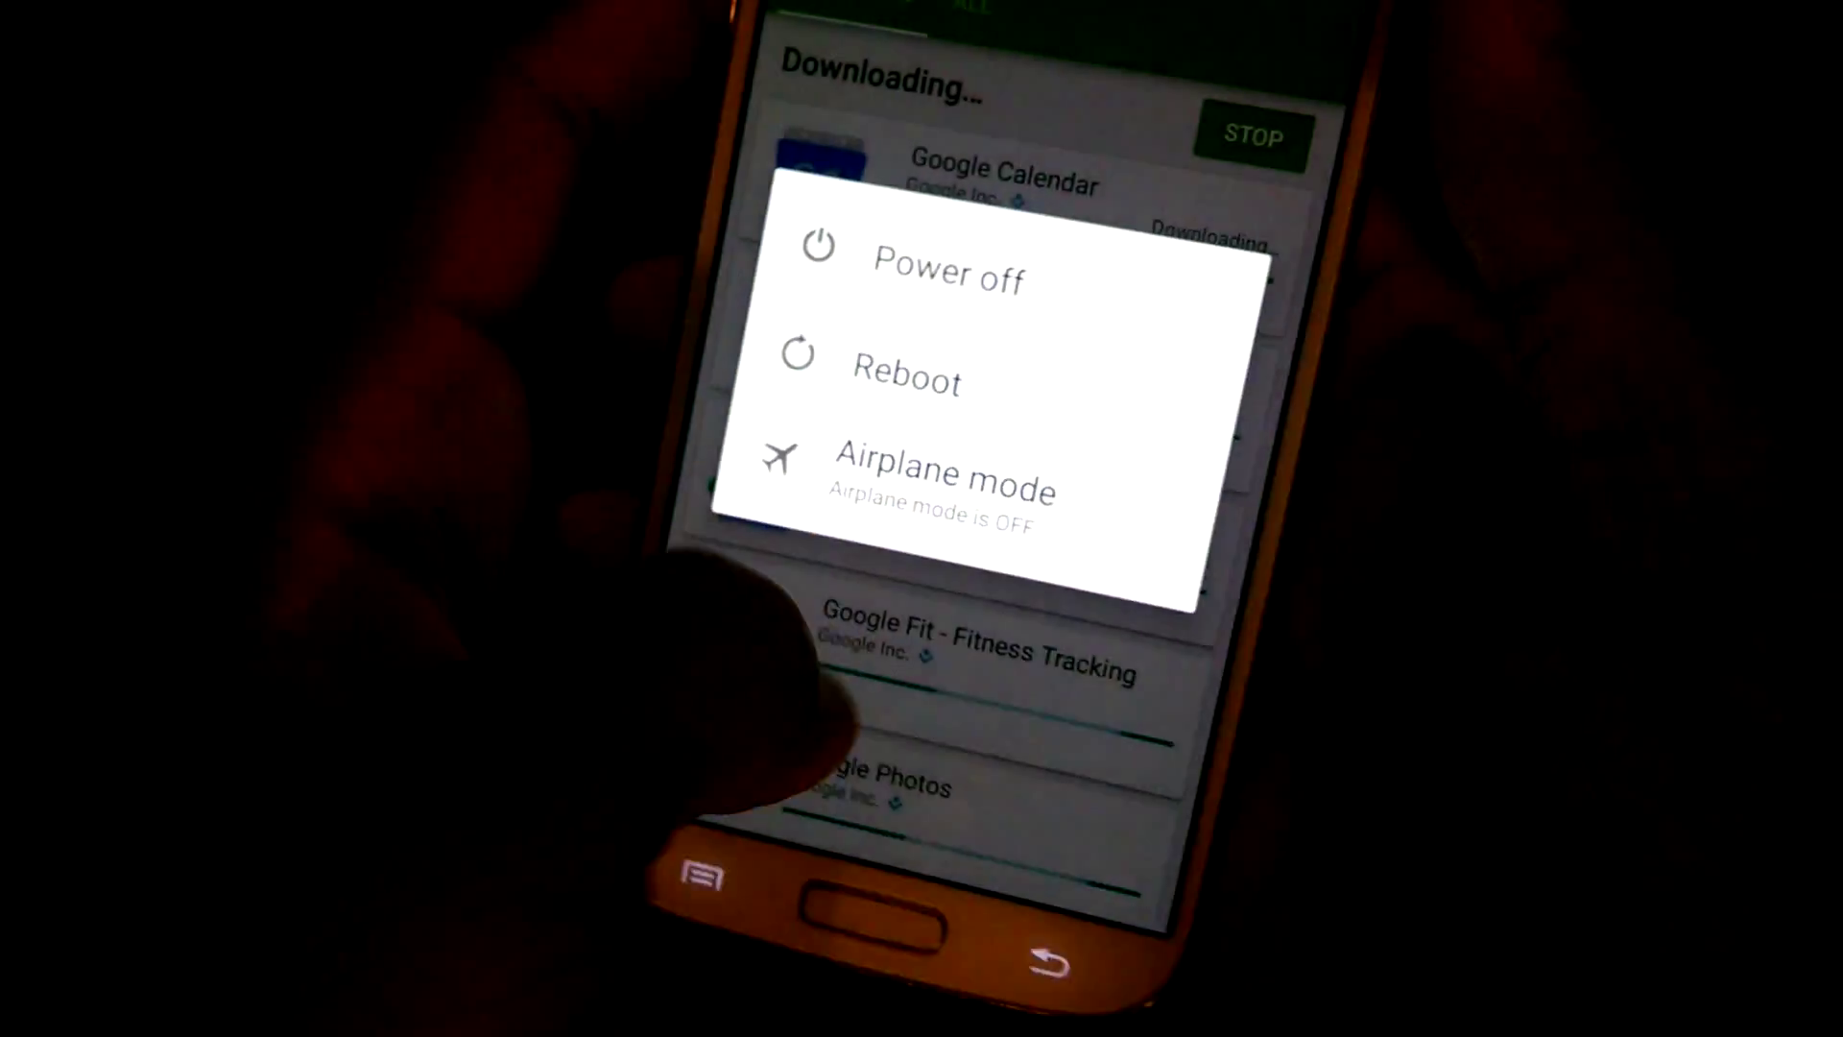
{"action": "left_click", "coordinate": [649, 734]}
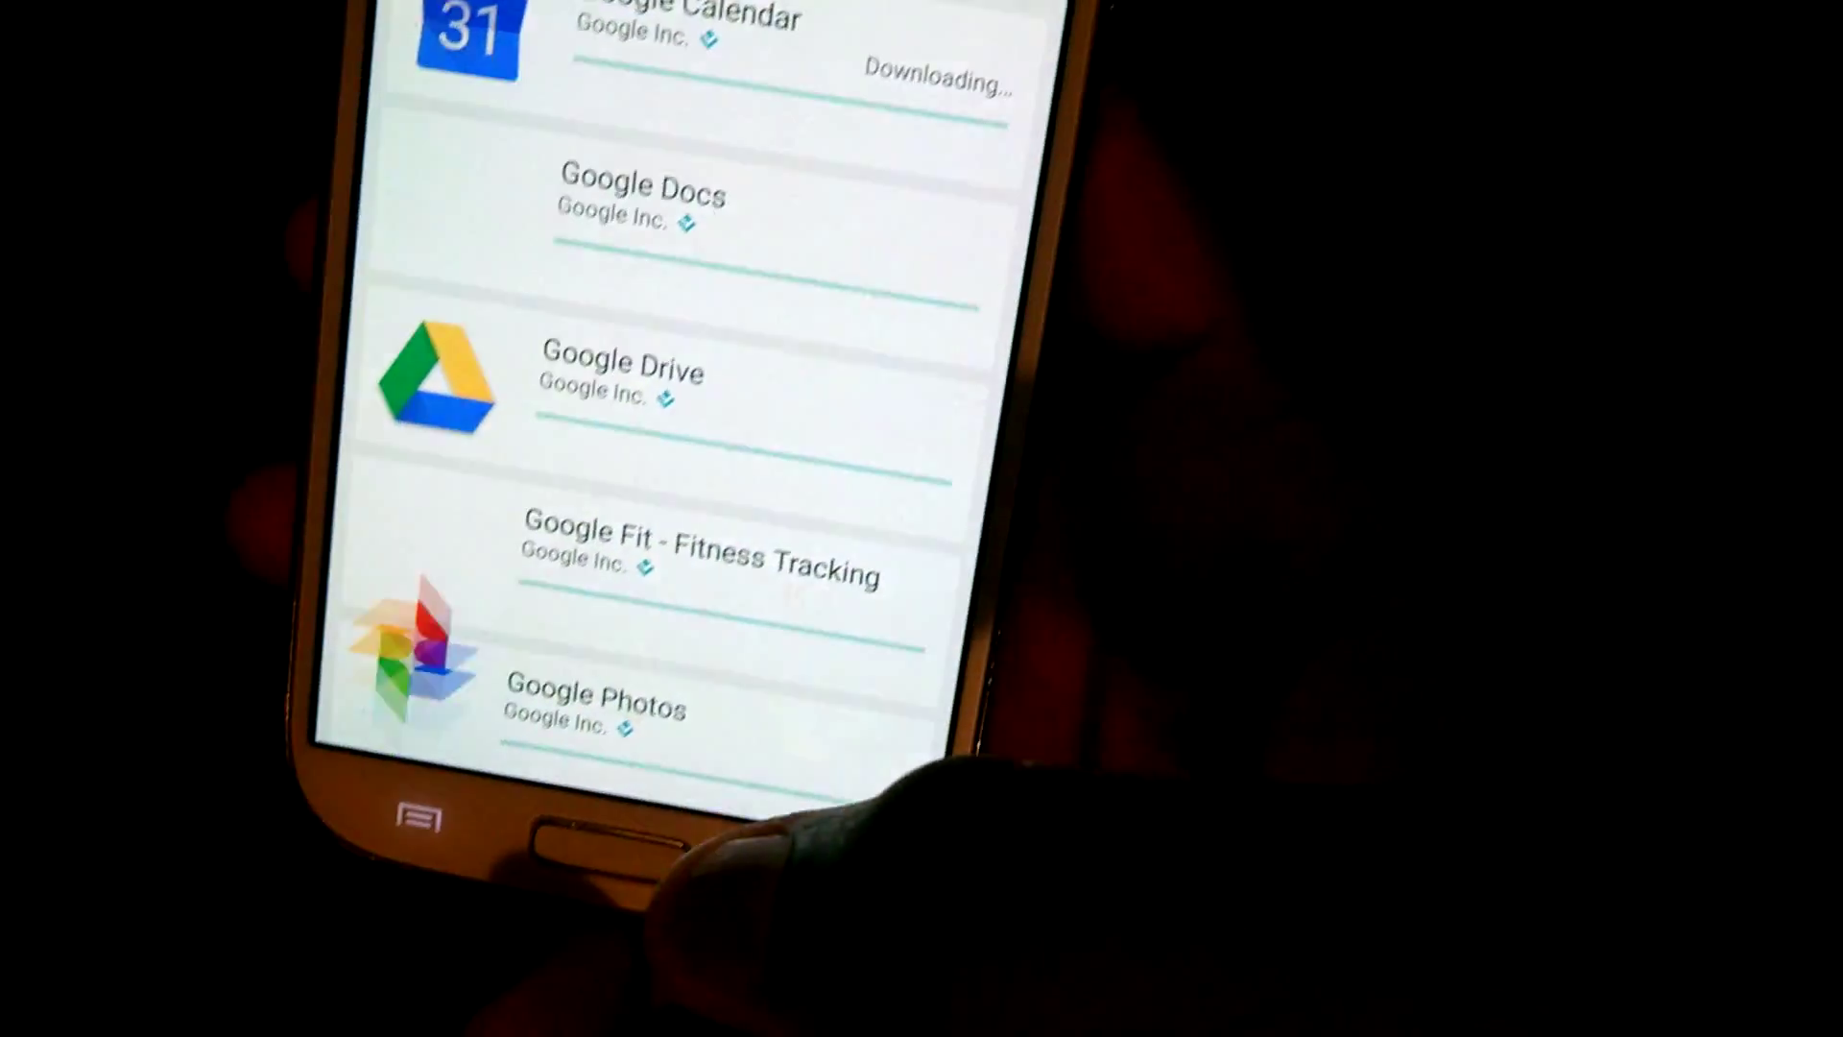
Open Google Photos, return to the My apps downloads, and show its layout options
{"action": "left_click", "coordinate": [605, 764]}
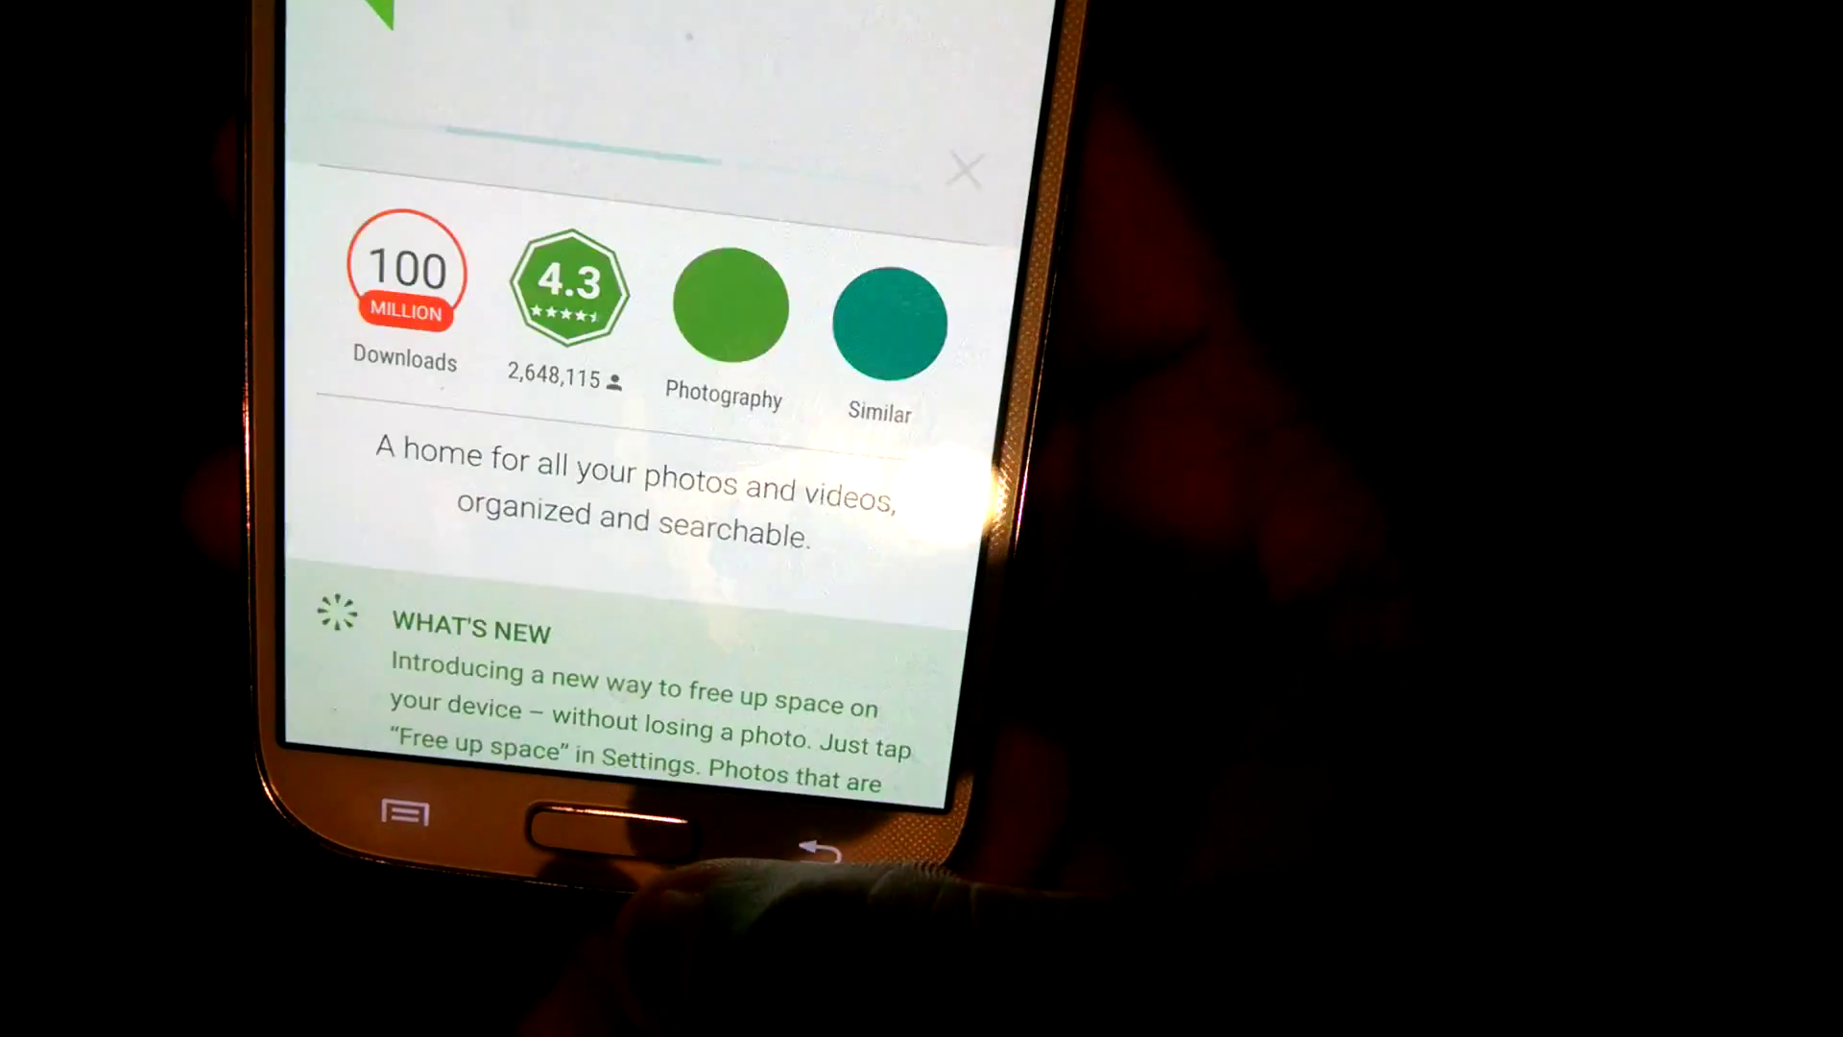
{"action": "key", "text": "XF86Back"}
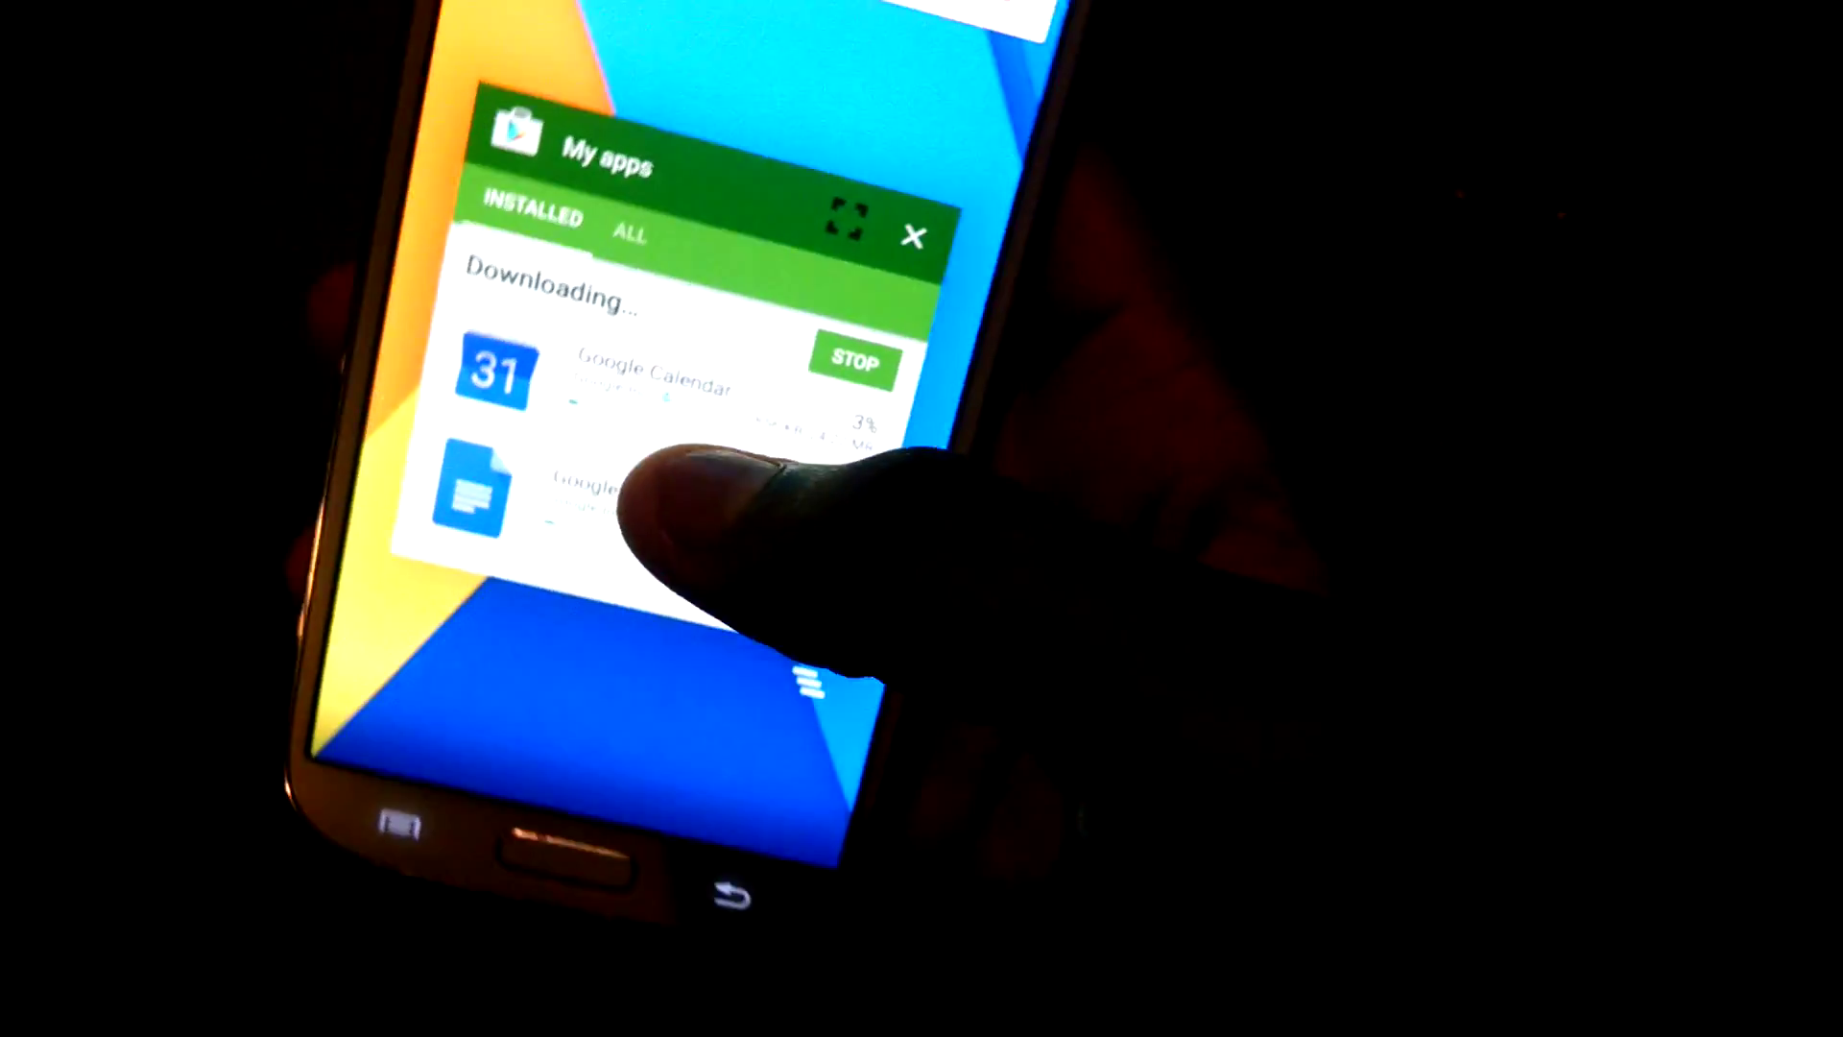
{"action": "left_click", "coordinate": [886, 205]}
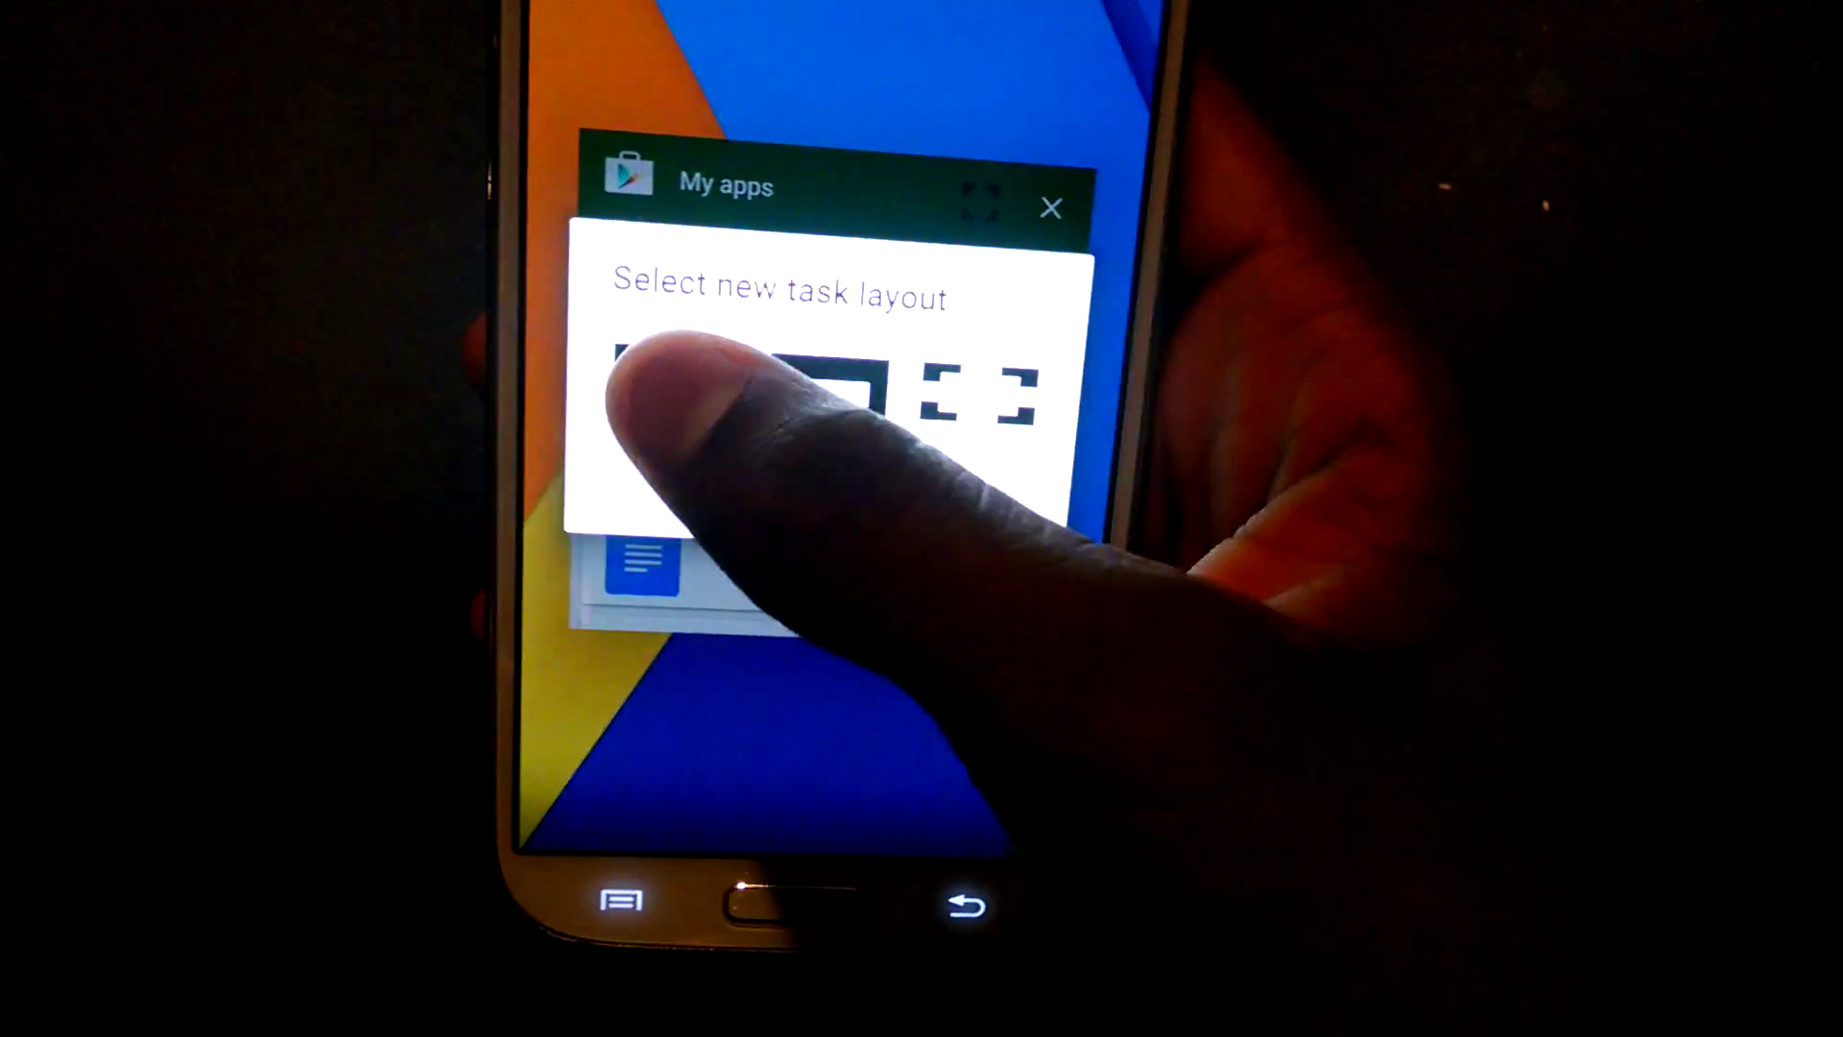
Give My apps the larger top layout and stack Play Books below it in split screen
{"action": "left_click", "coordinate": [656, 333]}
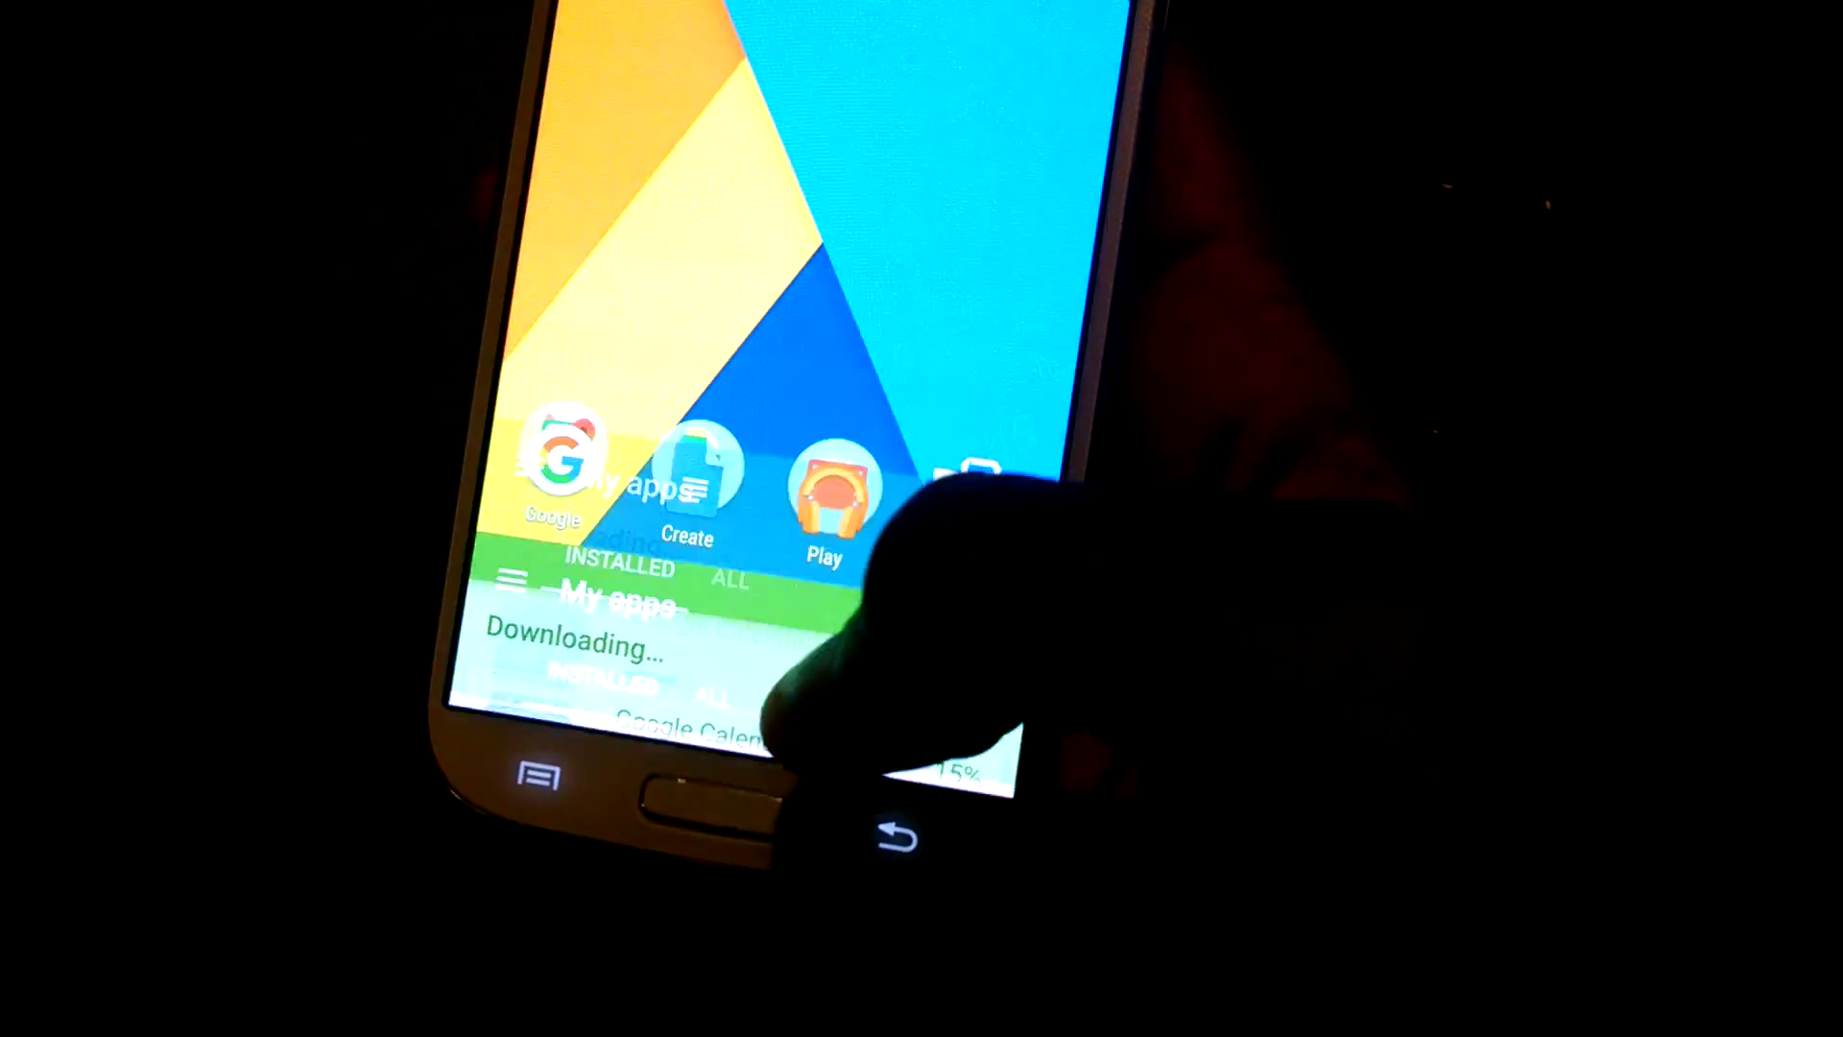
{"action": "left_click", "coordinate": [755, 703]}
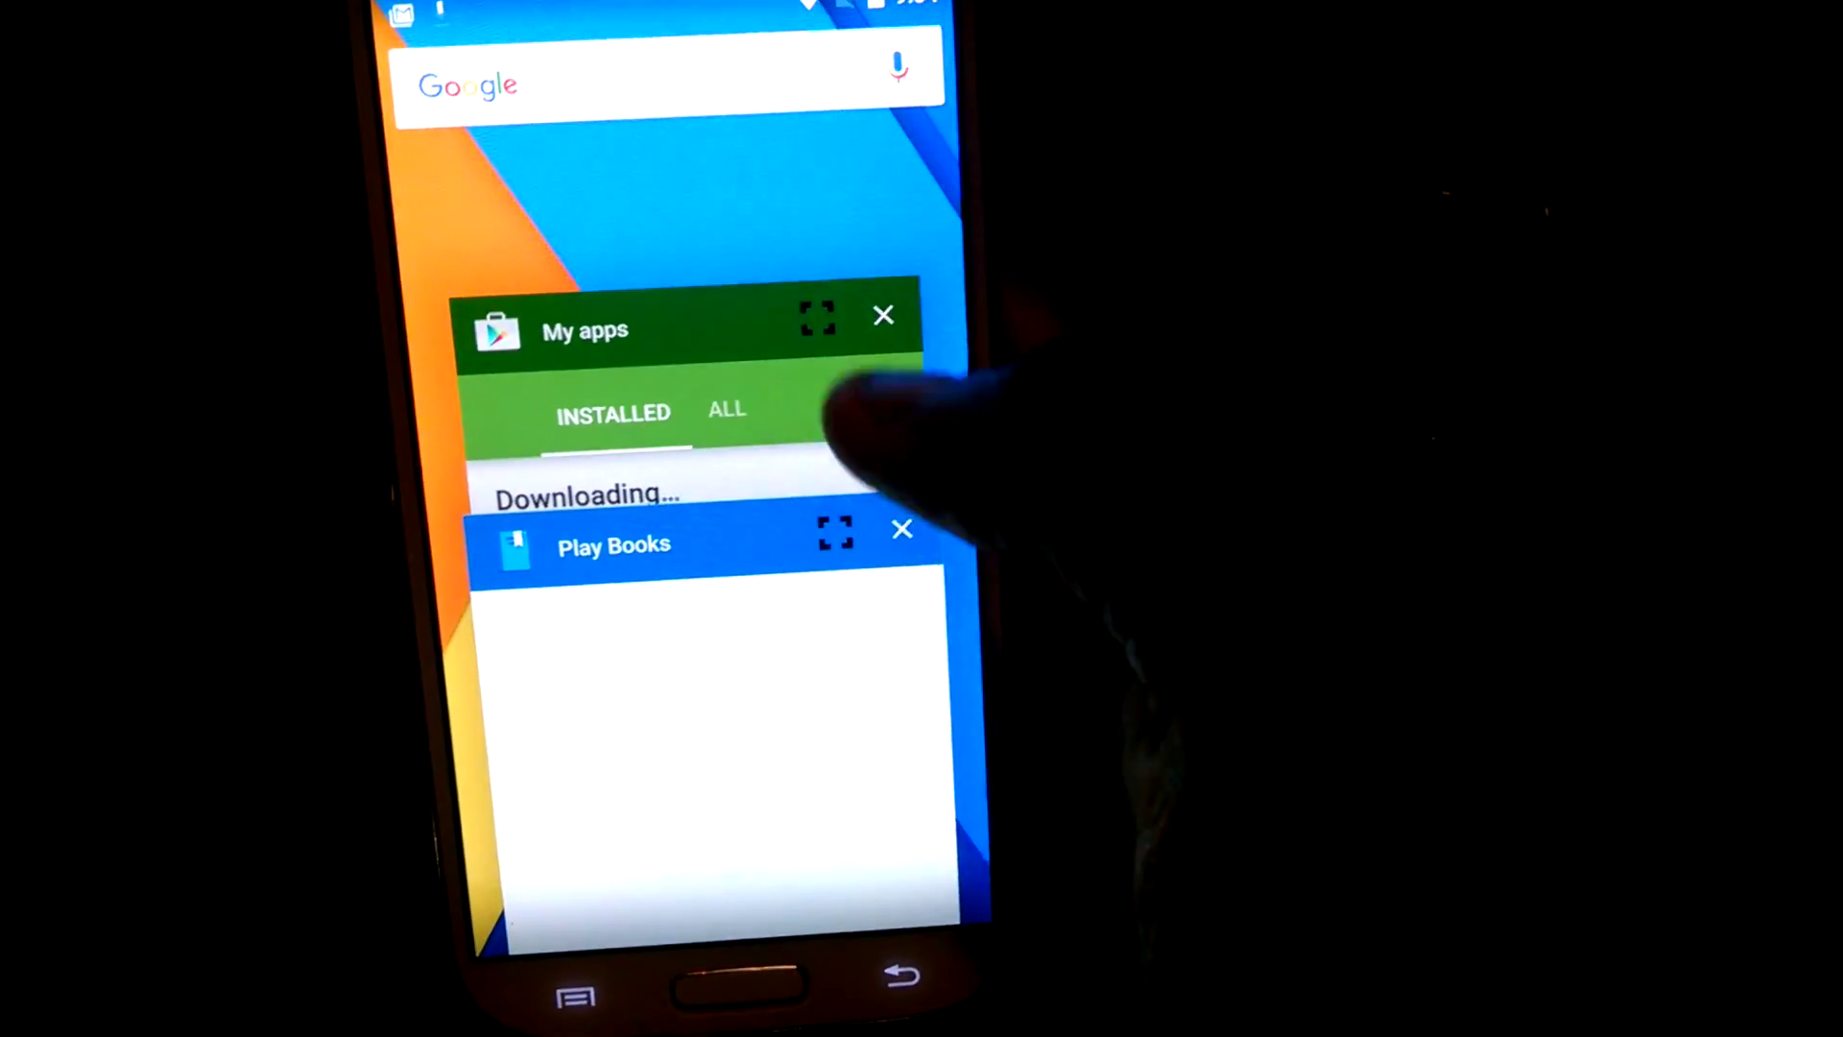
{"action": "left_click", "coordinate": [577, 514]}
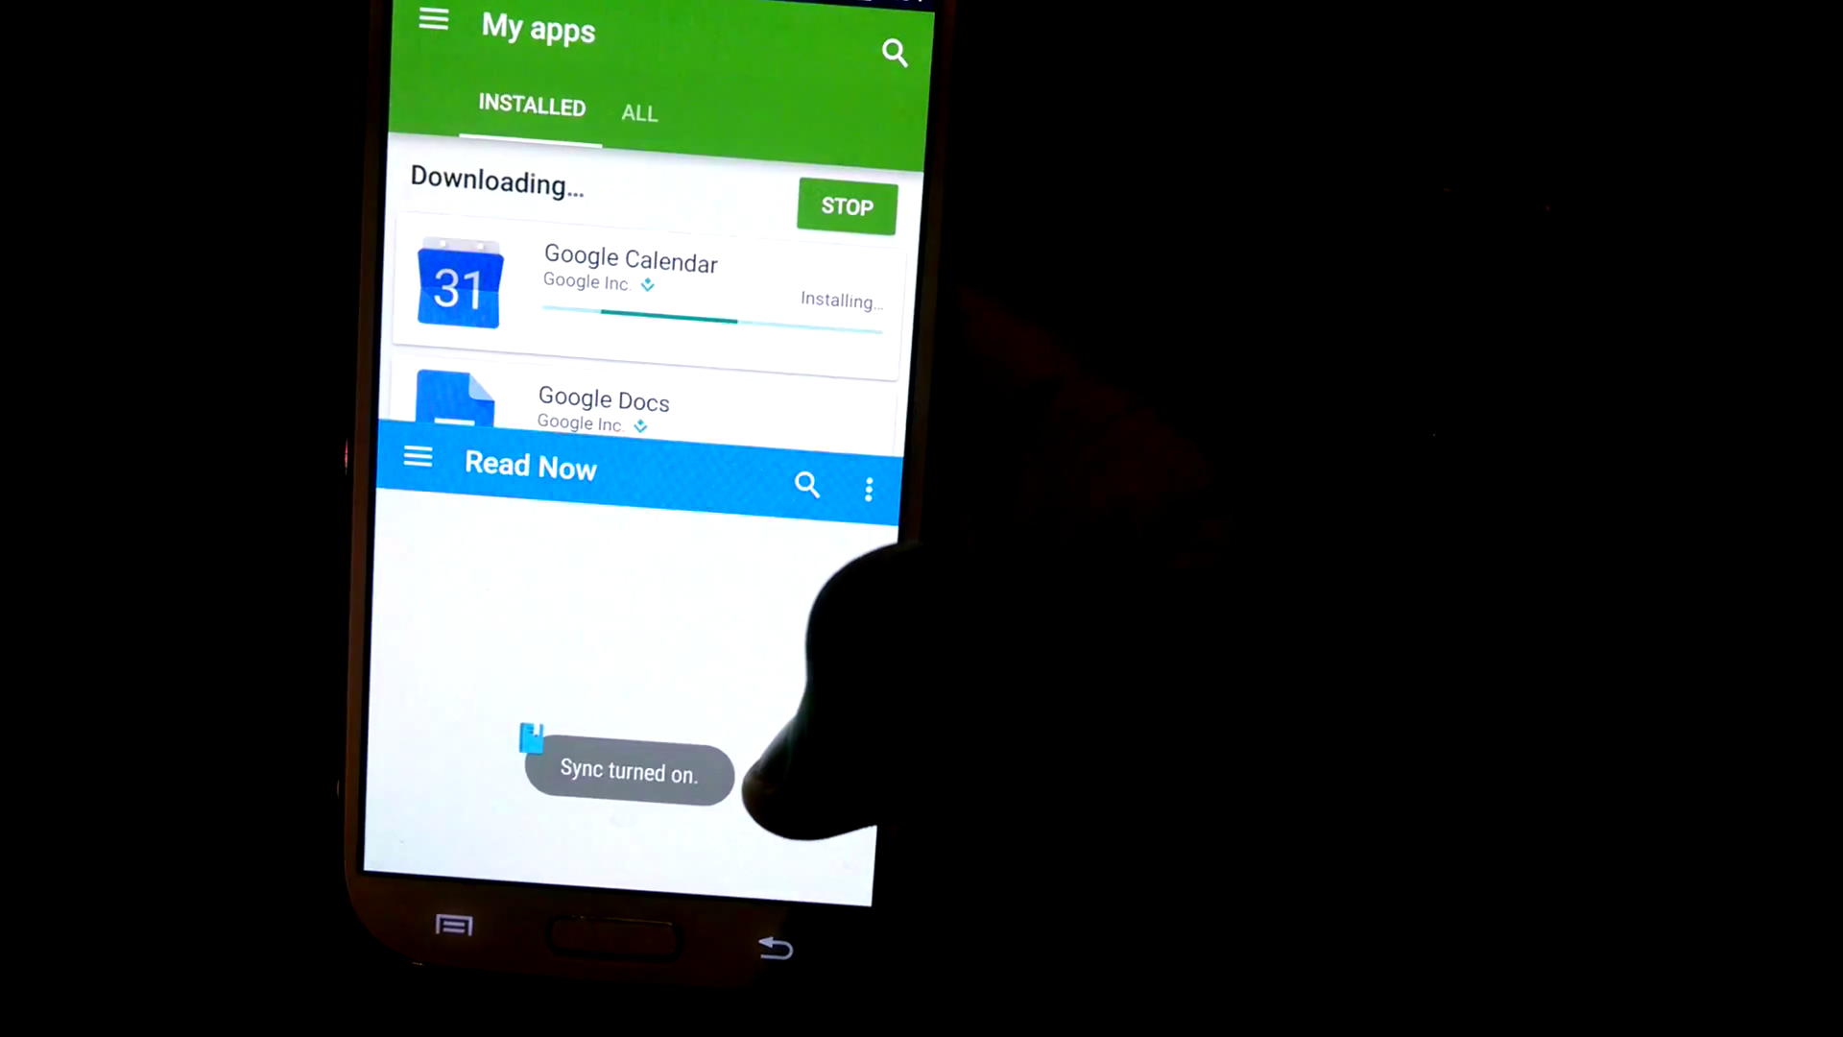
{"action": "scroll", "coordinate": [806, 692], "scroll_direction": "down", "scroll_amount": 5}
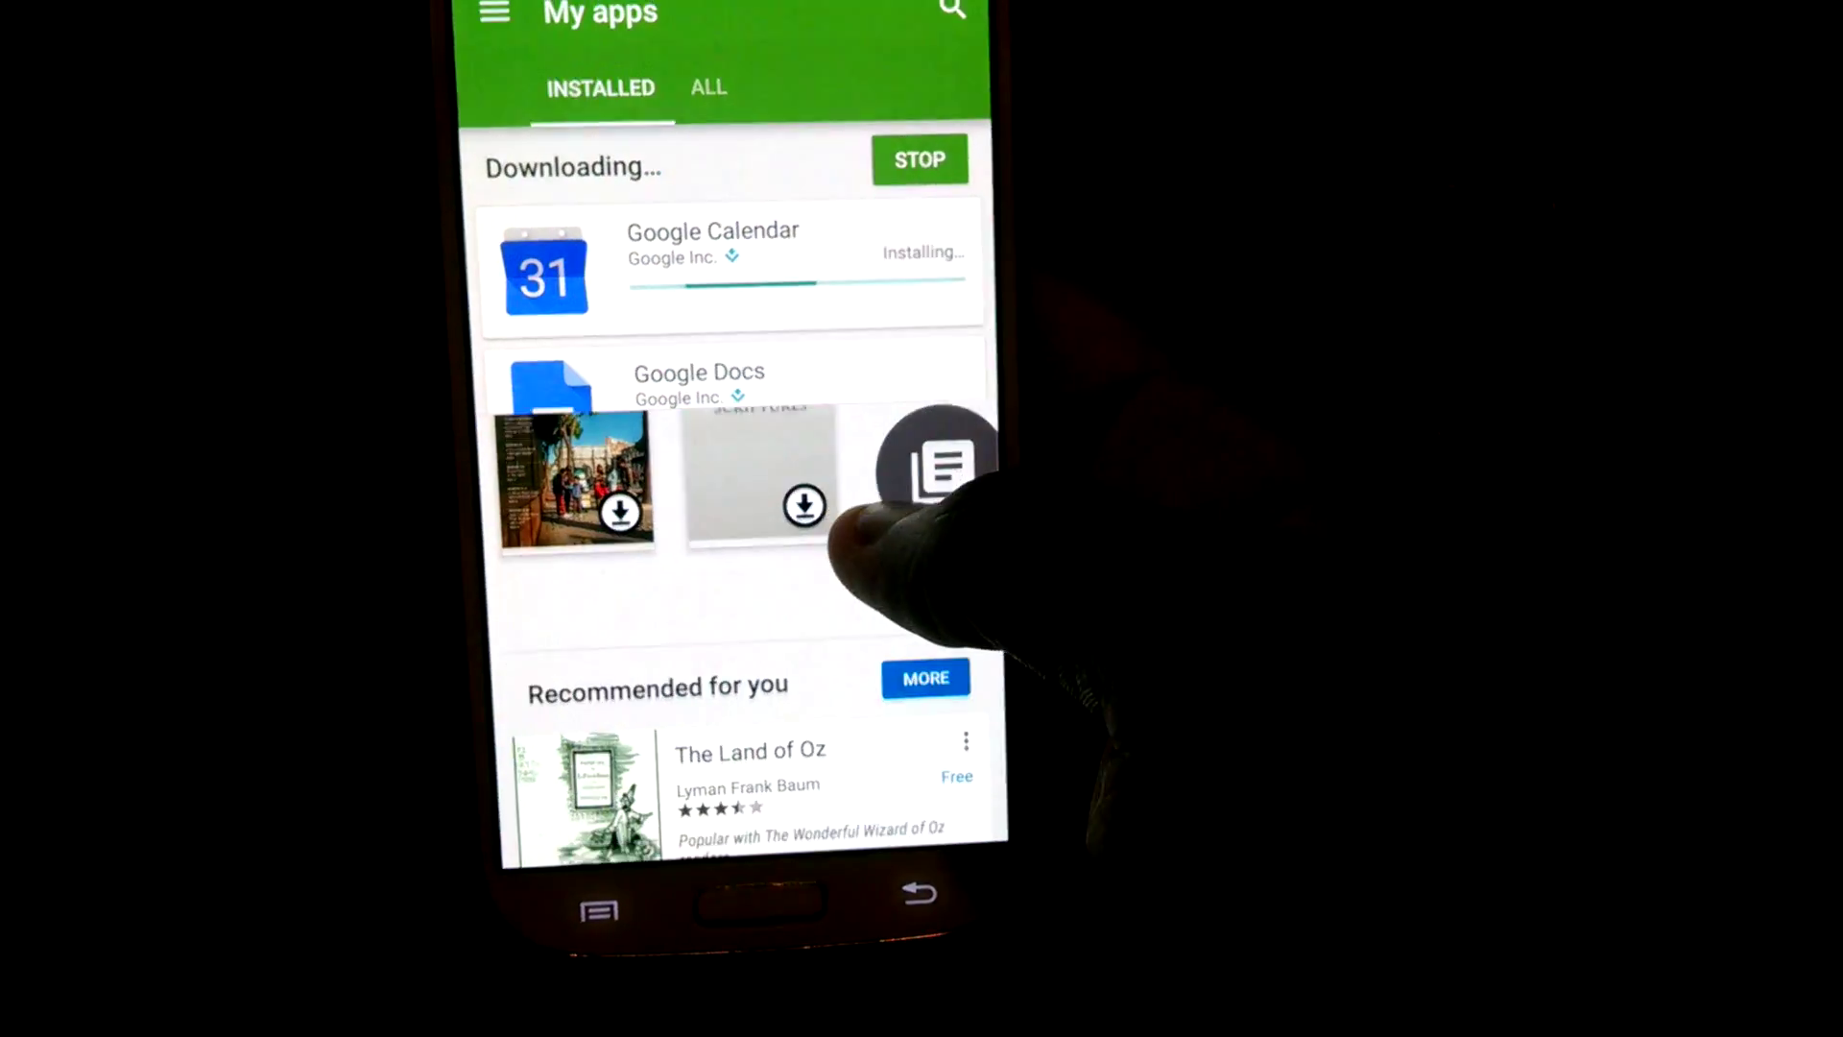
{"action": "scroll", "coordinate": [850, 533], "scroll_direction": "down", "scroll_amount": 5}
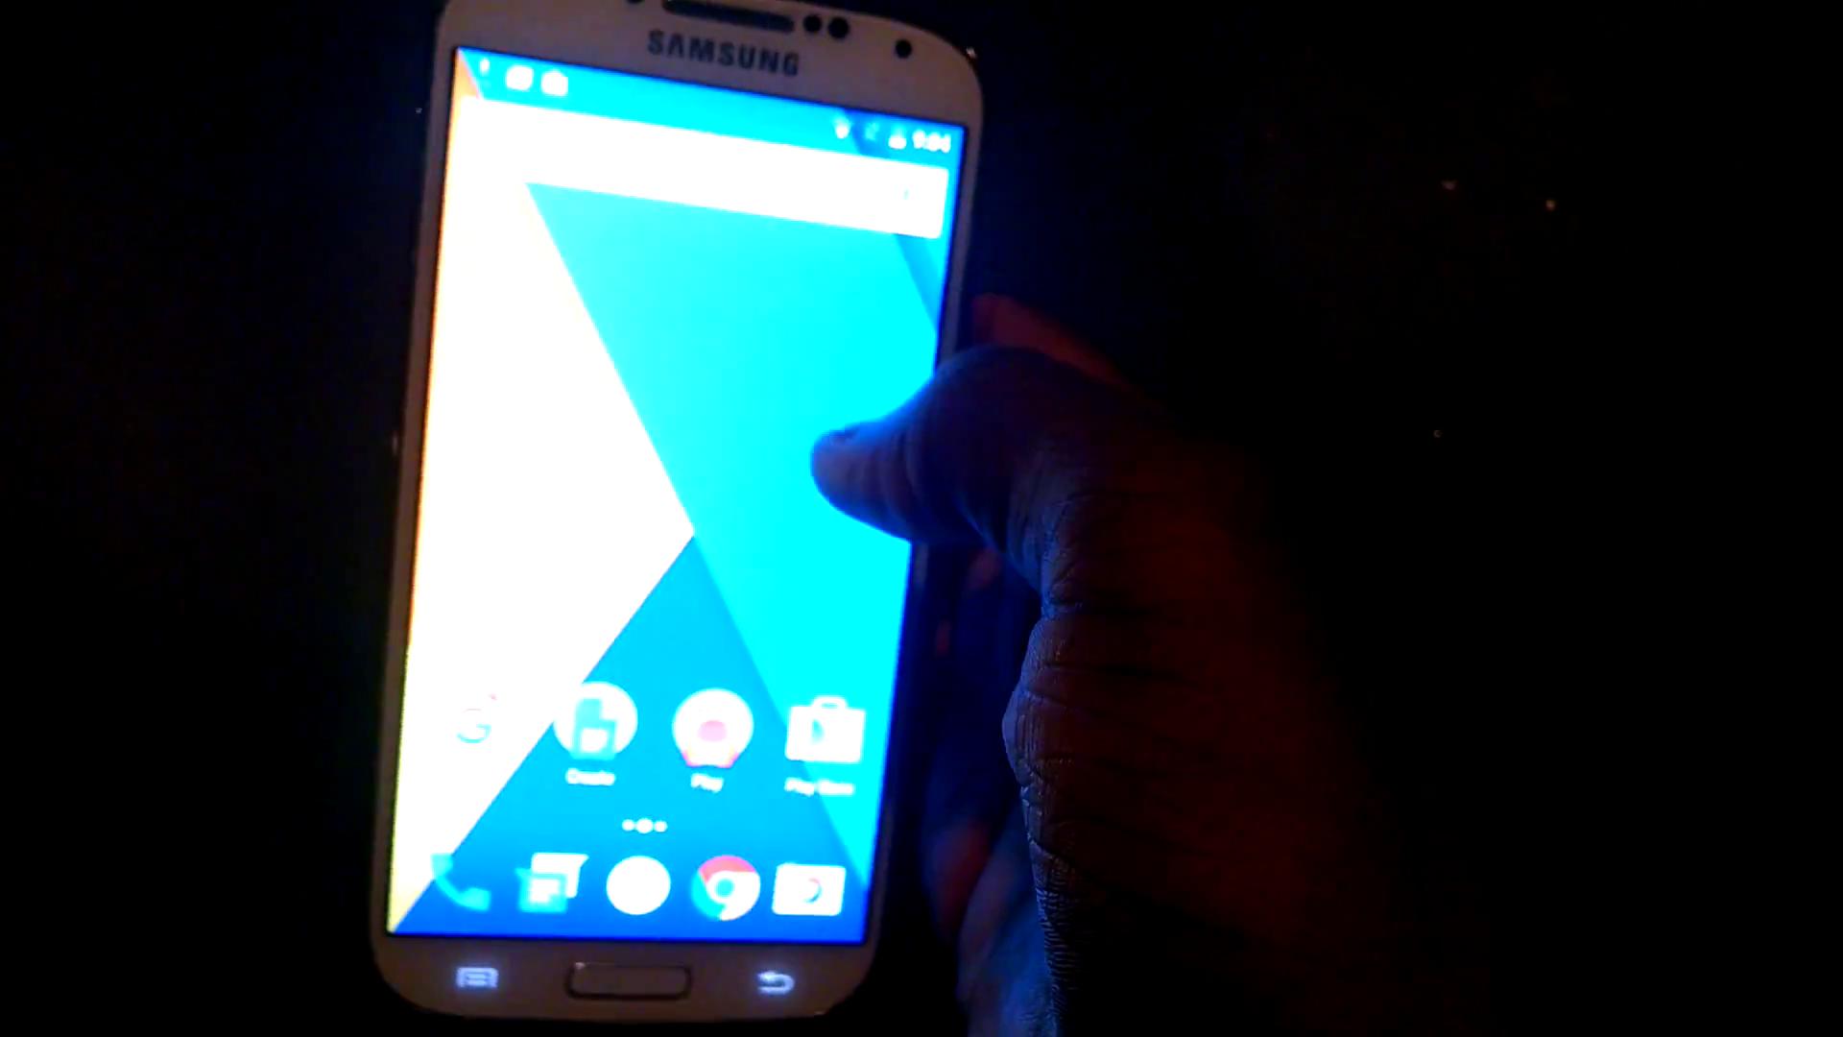
Swipe to the home screen page holding the AnTuTu Benchmark and BuildProp Editor shortcuts
{"action": "left_click_drag", "start_coordinate": [893, 432], "coordinate": [678, 303]}
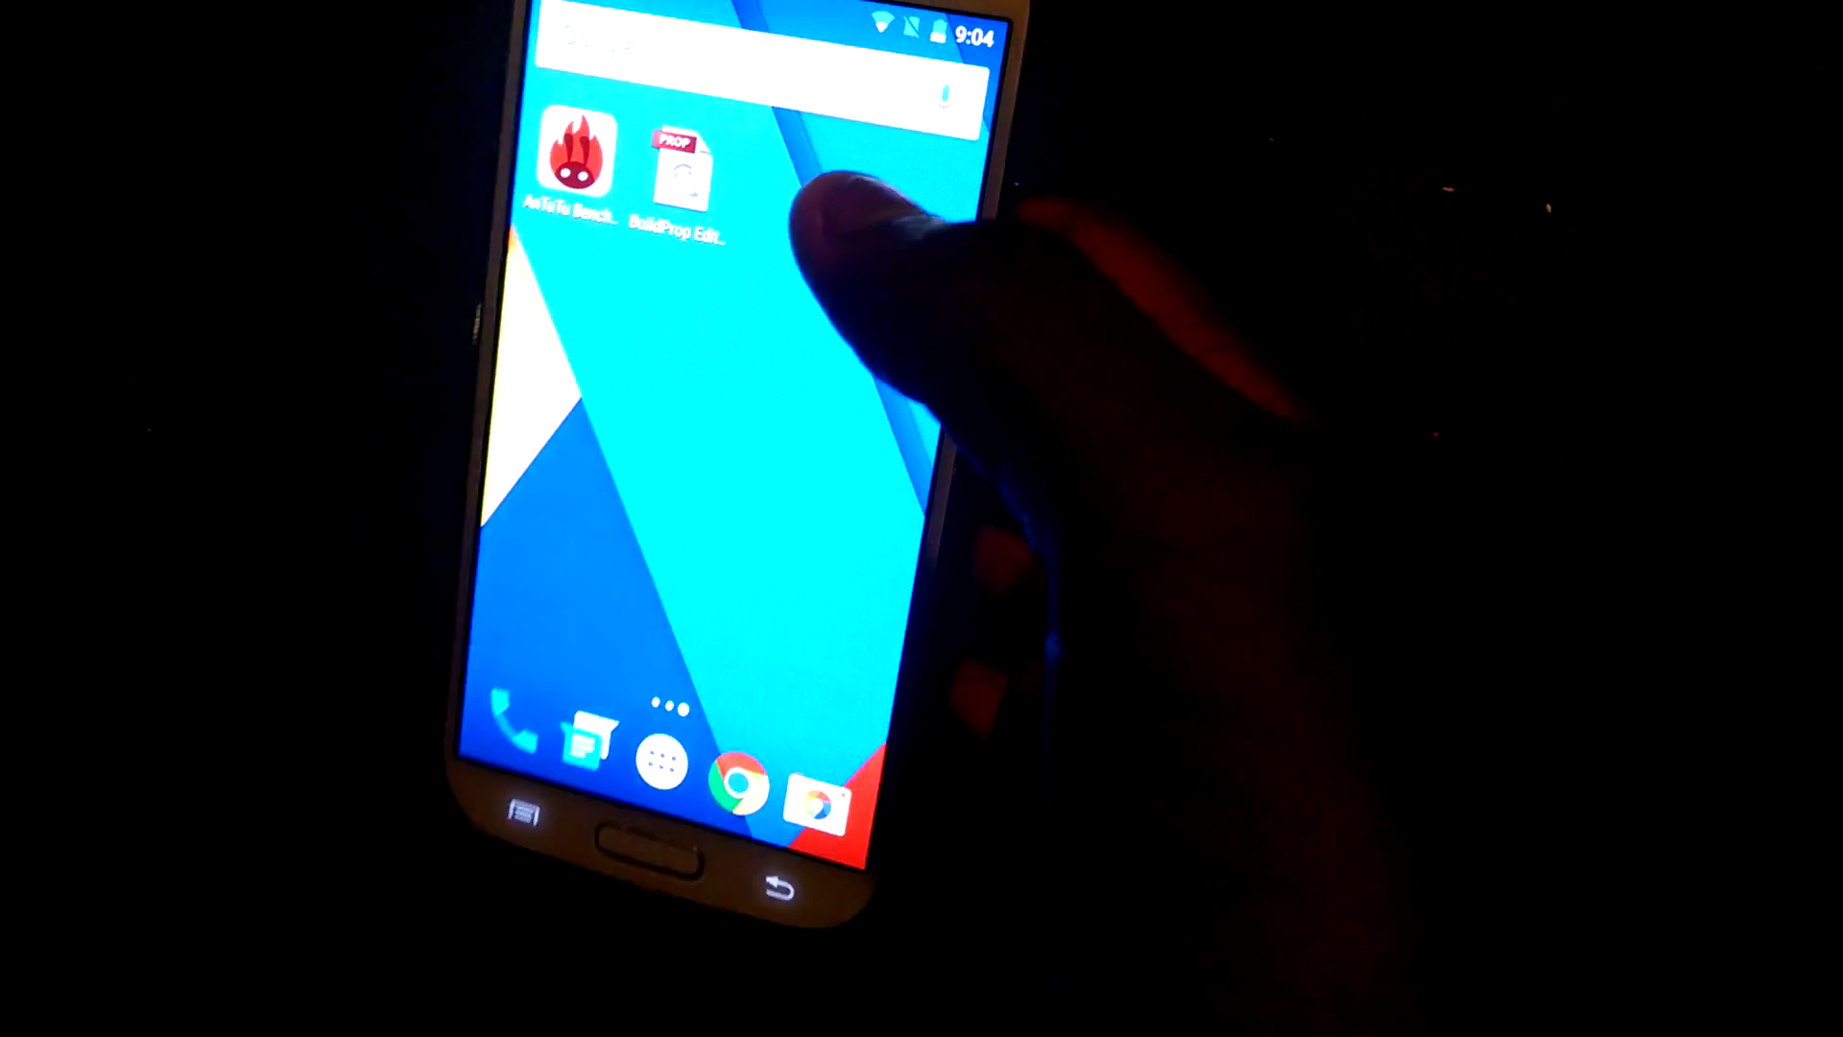